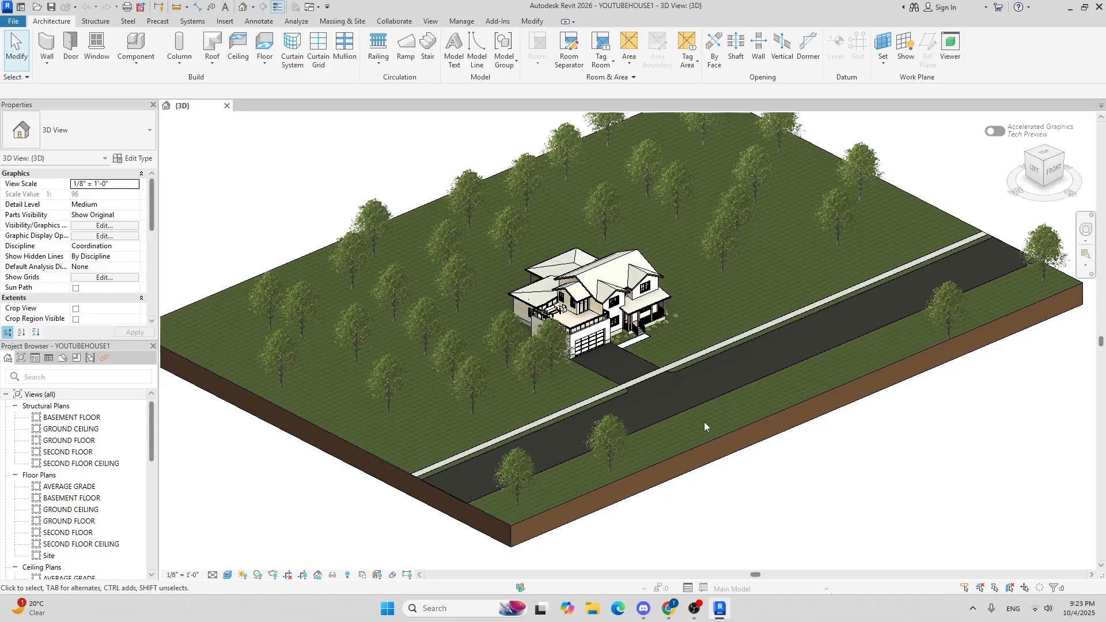
# Step: Examine the house and surrounding site in the 3D view from different zoom levels
pyautogui.scroll(4, 612, 367)
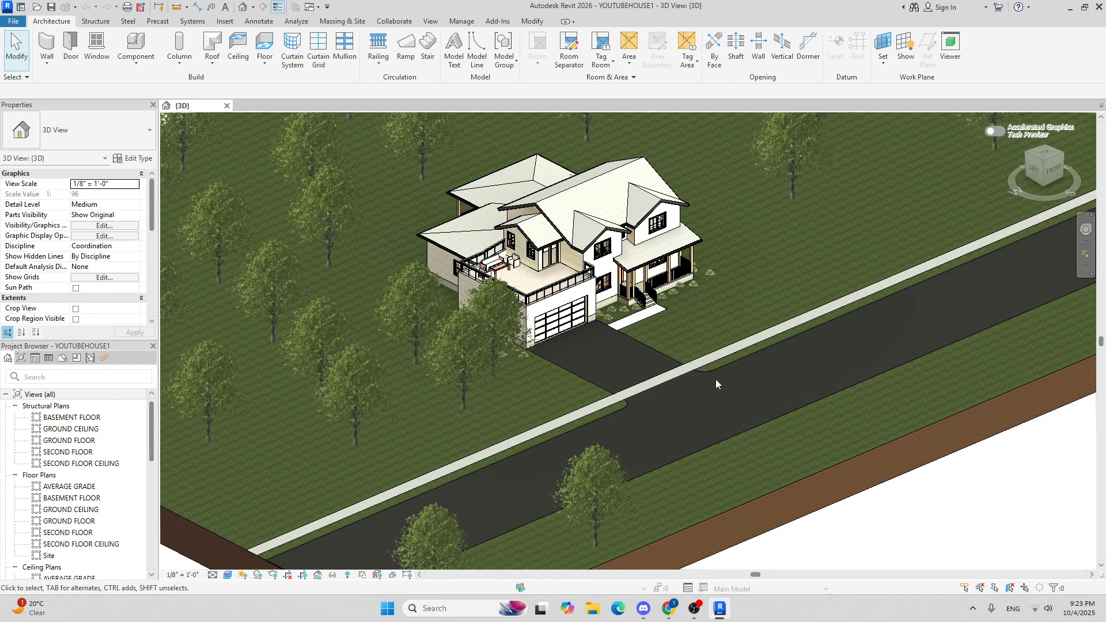
pyautogui.scroll(-3, 714, 375)
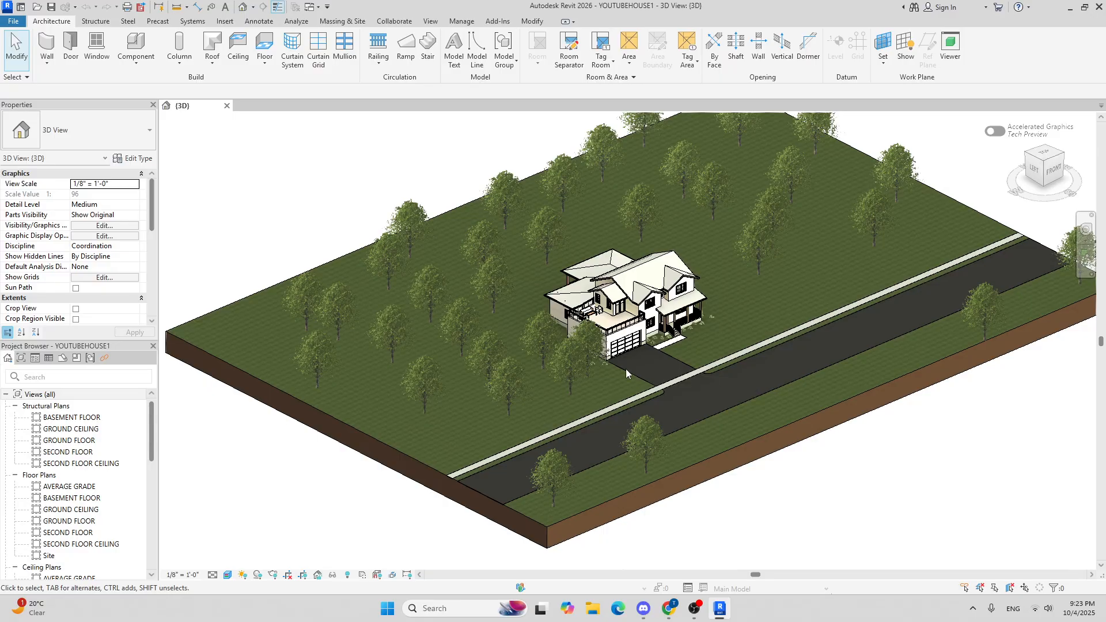
pyautogui.scroll(5, 642, 337)
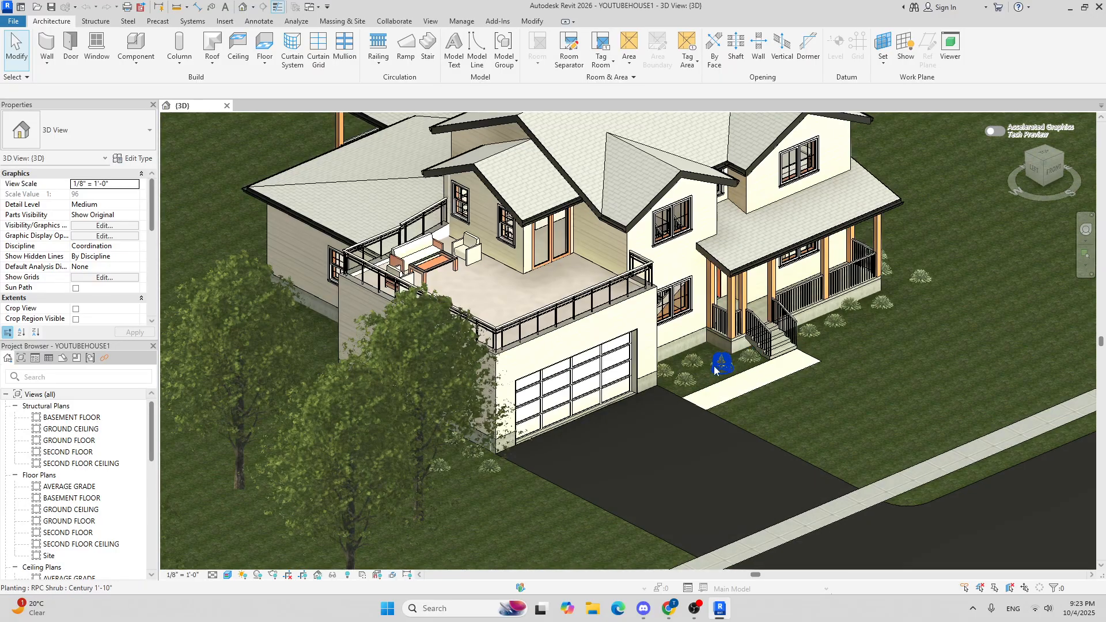
pyautogui.scroll(-4, 714, 369)
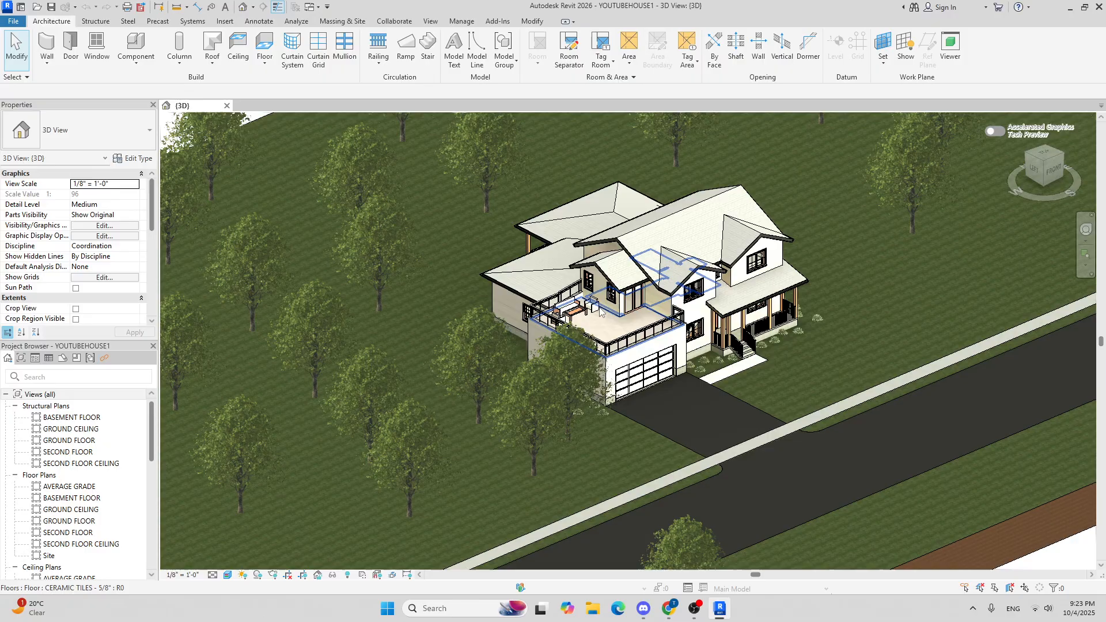
pyautogui.scroll(3, 600, 312)
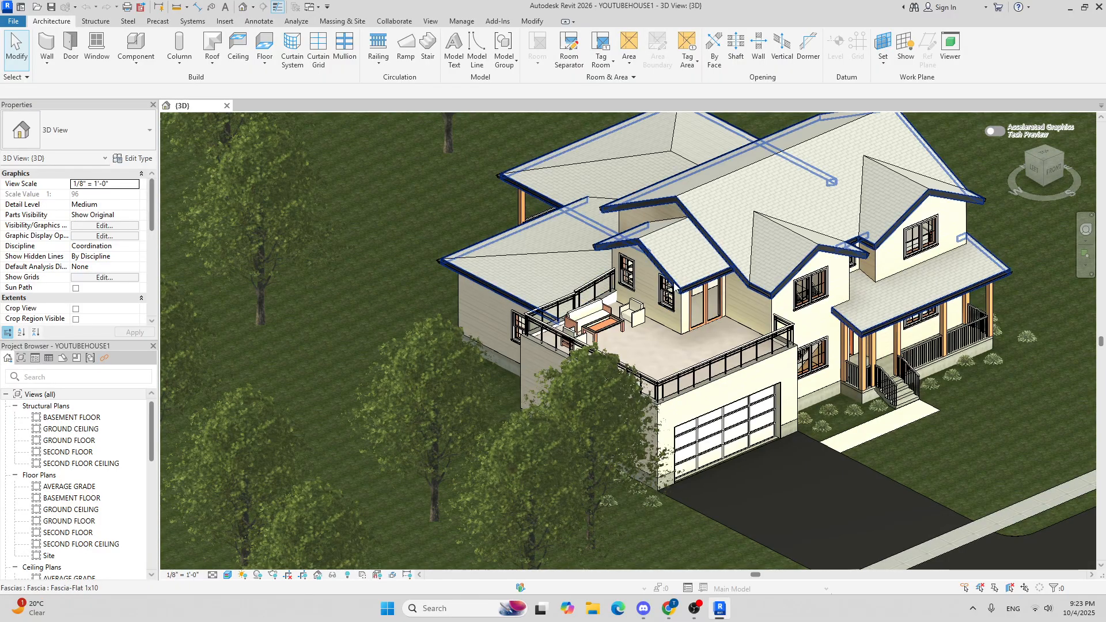
pyautogui.scroll(-3, 671, 274)
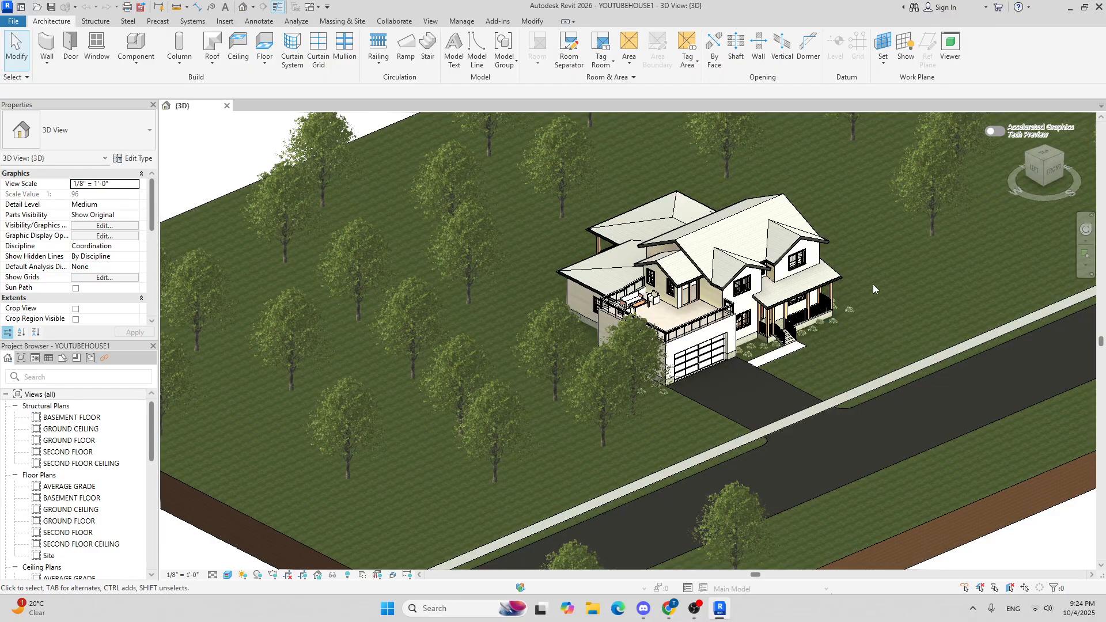
pyautogui.moveTo(873, 288); pyautogui.dragTo(801, 286, button='middle')
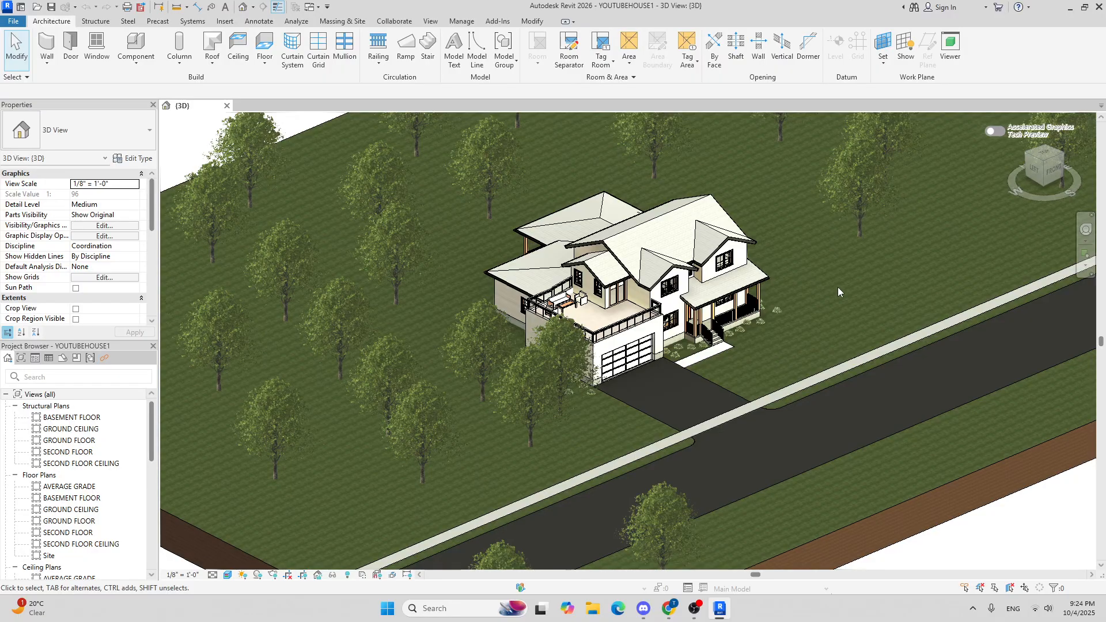
pyautogui.scroll(-3, 838, 288)
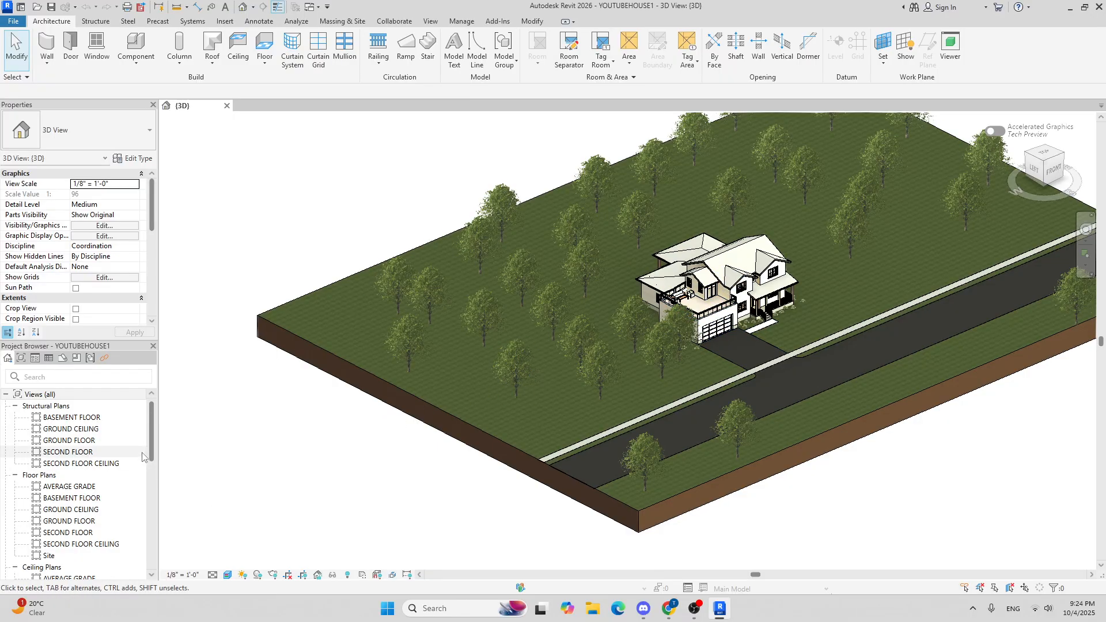
pyautogui.scroll(-3, 131, 449)
pyautogui.scroll(3, 131, 448)
# Step: Open the Site plan and place a camera south of the house, aiming its target north across the house
pyautogui.click(58, 558)
pyautogui.doubleClick(58, 557)
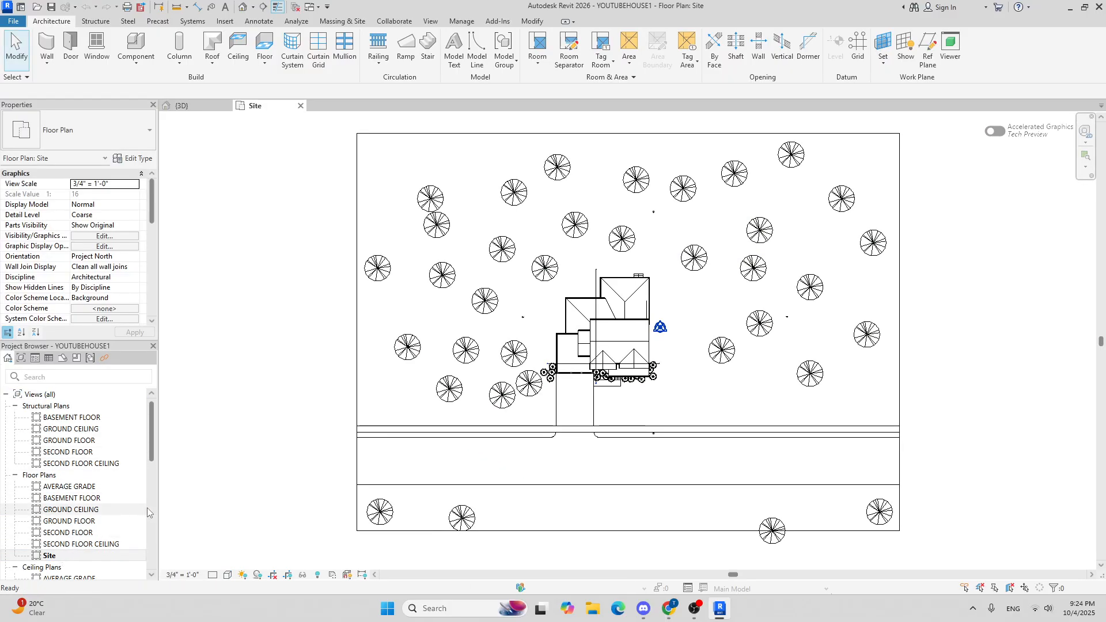
pyautogui.click(254, 11)
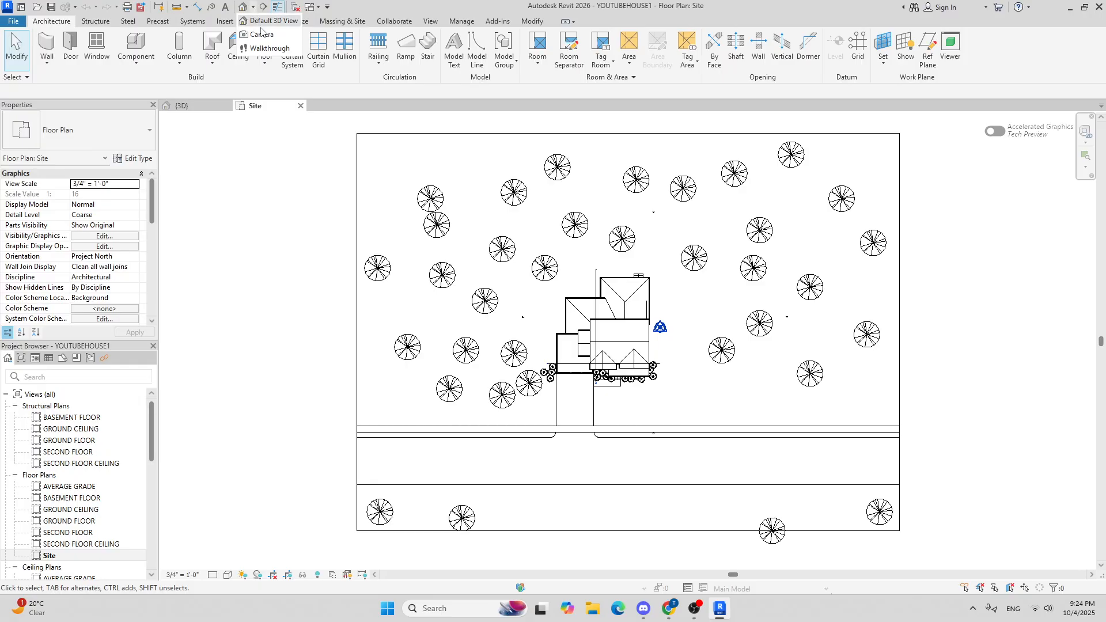
pyautogui.click(263, 35)
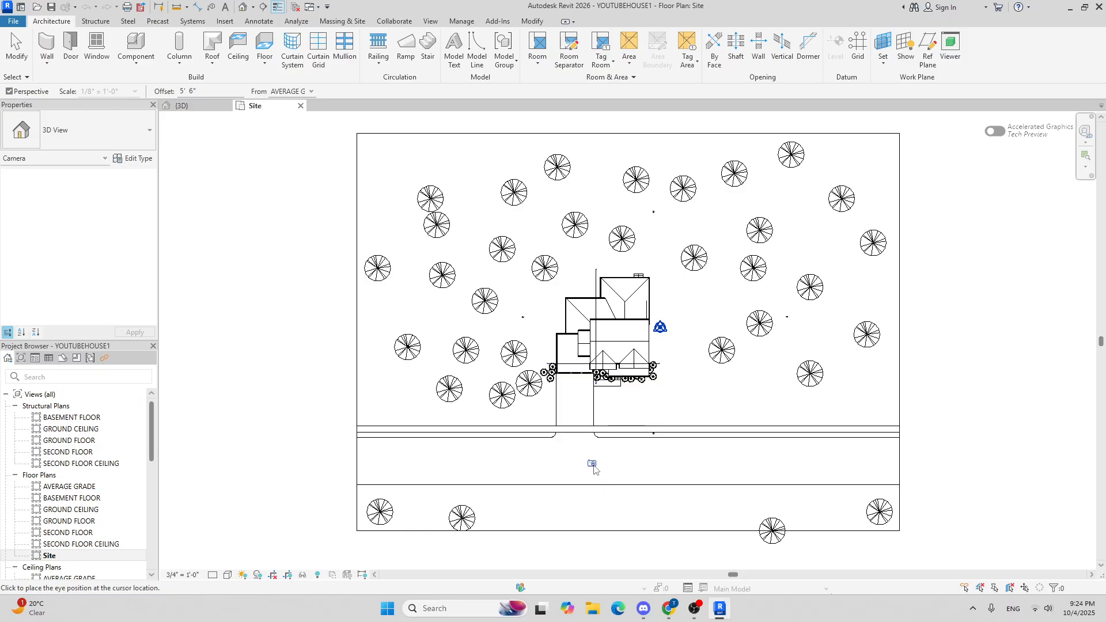
pyautogui.click(624, 503)
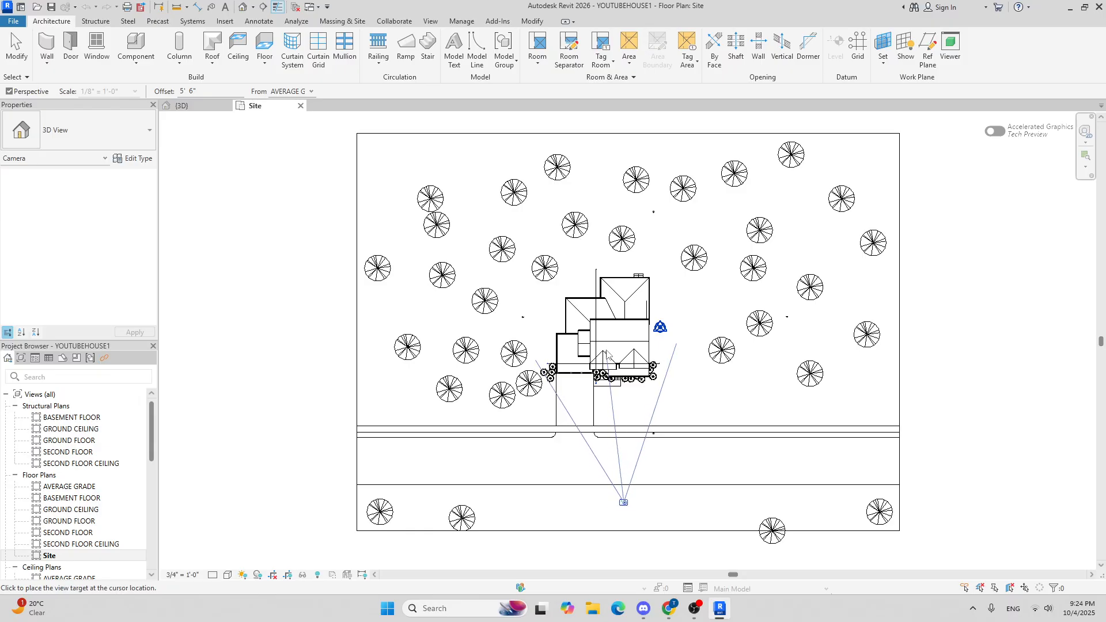
pyautogui.scroll(-3, 596, 251)
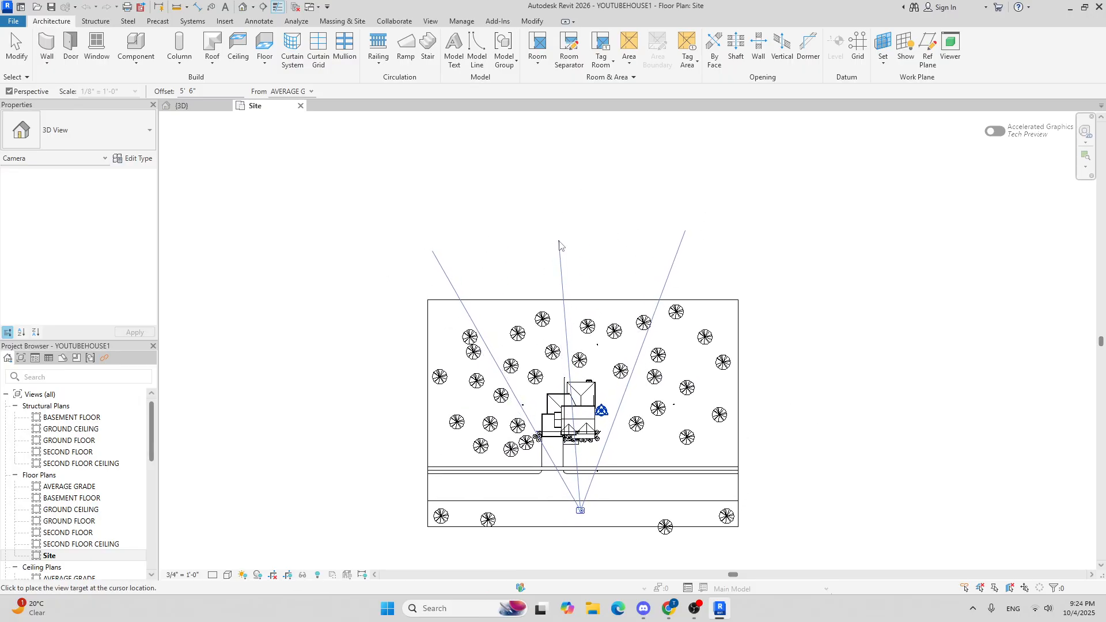
pyautogui.click(559, 242)
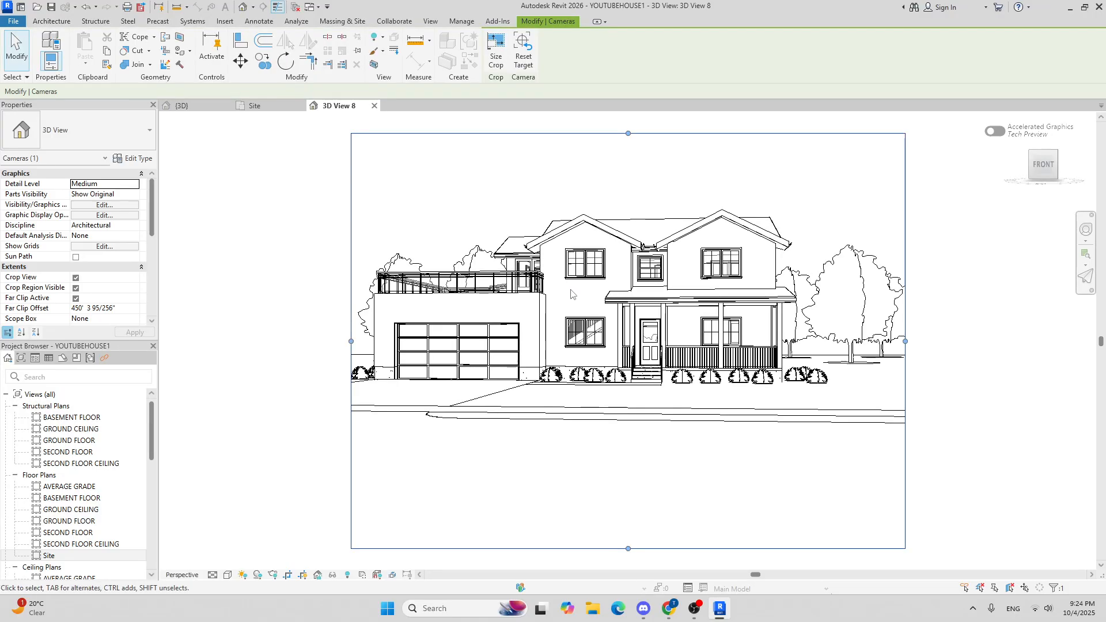
# Step: Resize the camera view's crop region edges to tightly frame the house front
pyautogui.scroll(-3, 567, 291)
pyautogui.moveTo(444, 320); pyautogui.dragTo(415, 320)
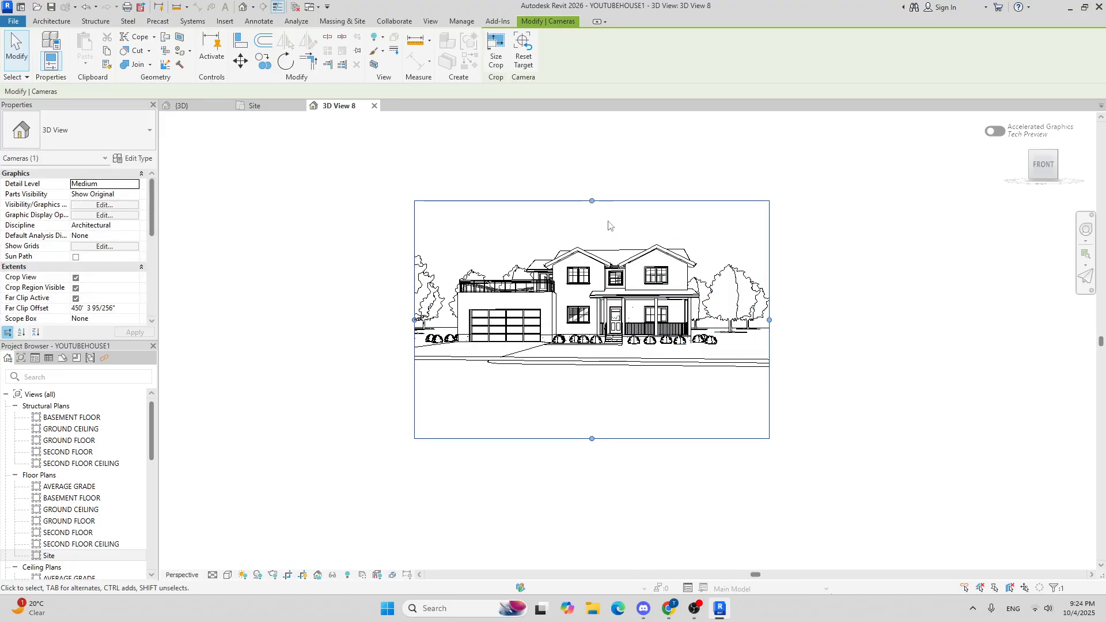
pyautogui.moveTo(592, 201); pyautogui.dragTo(591, 185)
pyautogui.moveTo(415, 312); pyautogui.dragTo(397, 312)
pyautogui.moveTo(590, 439); pyautogui.dragTo(583, 395)
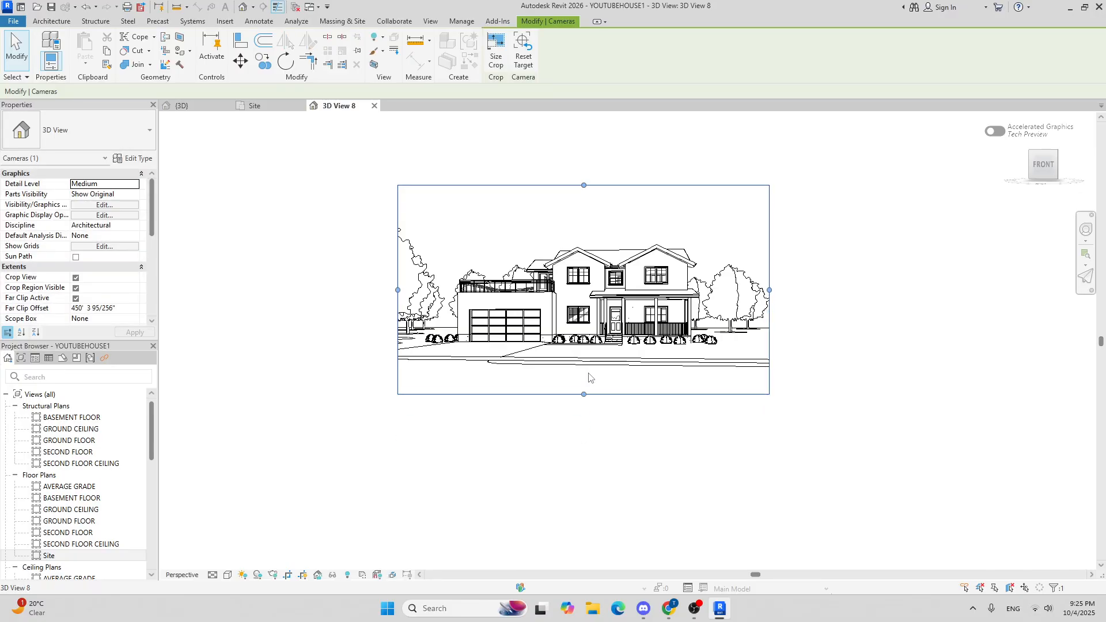
pyautogui.moveTo(584, 185); pyautogui.dragTo(584, 194)
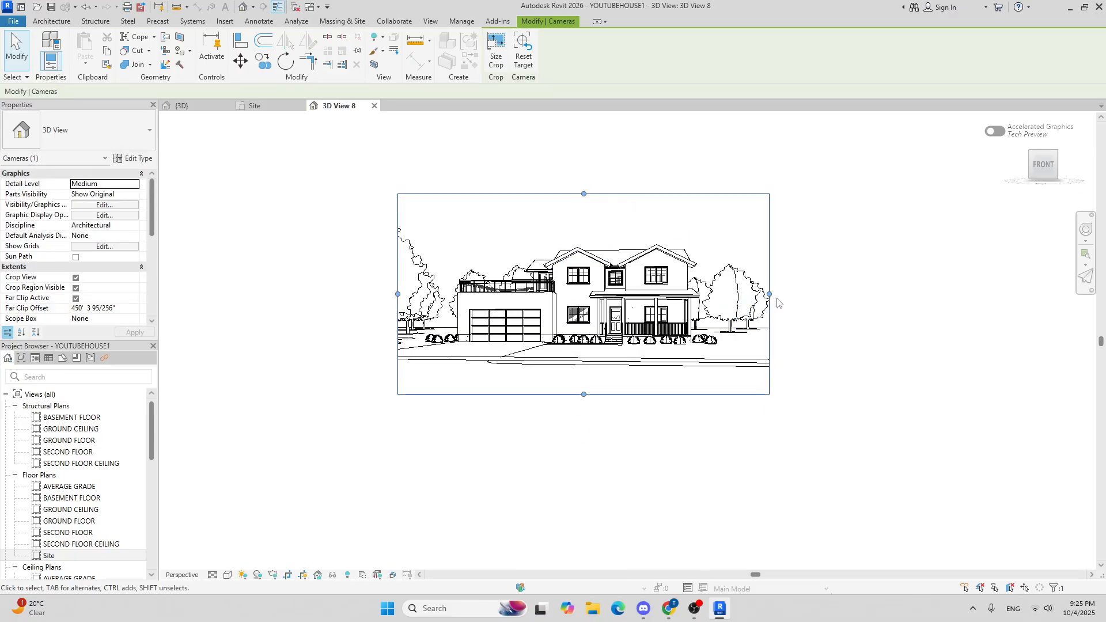
pyautogui.moveTo(769, 294); pyautogui.dragTo(758, 294)
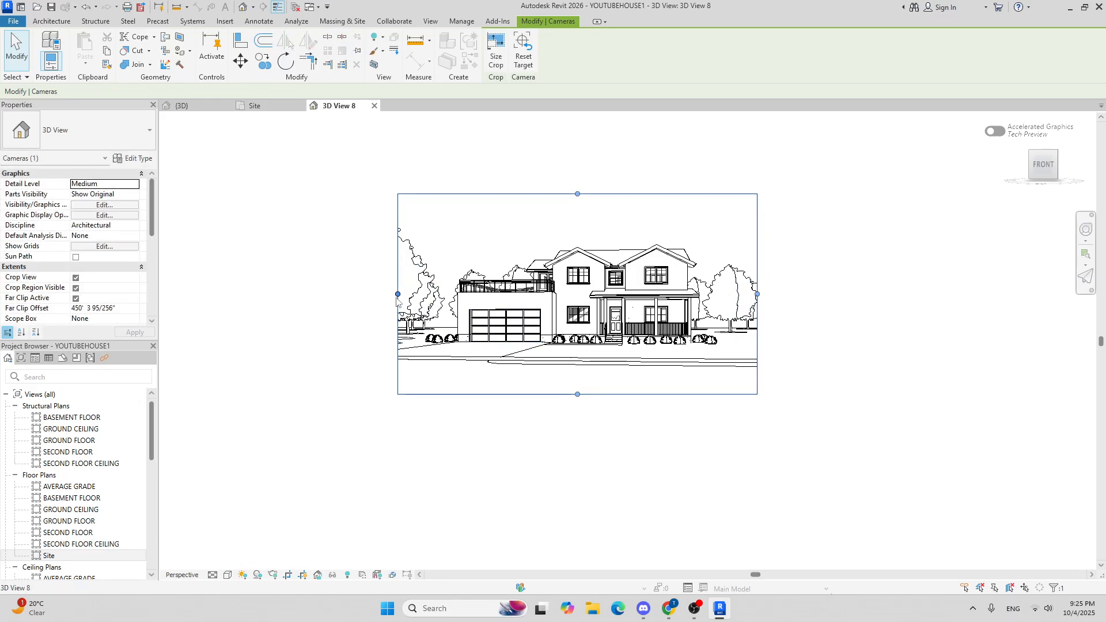
pyautogui.moveTo(398, 295); pyautogui.dragTo(406, 294)
pyautogui.click(490, 422)
# Step: Set the camera view's visual style to Shaded
pyautogui.moveTo(383, 316); pyautogui.dragTo(355, 350, button='middle')
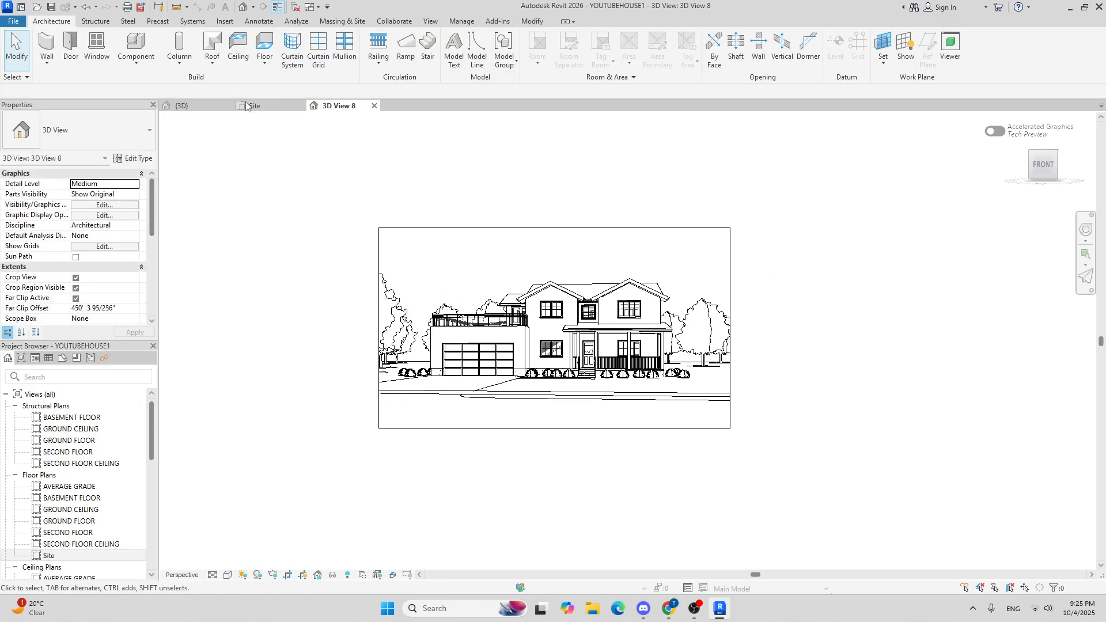
pyautogui.scroll(3, 437, 343)
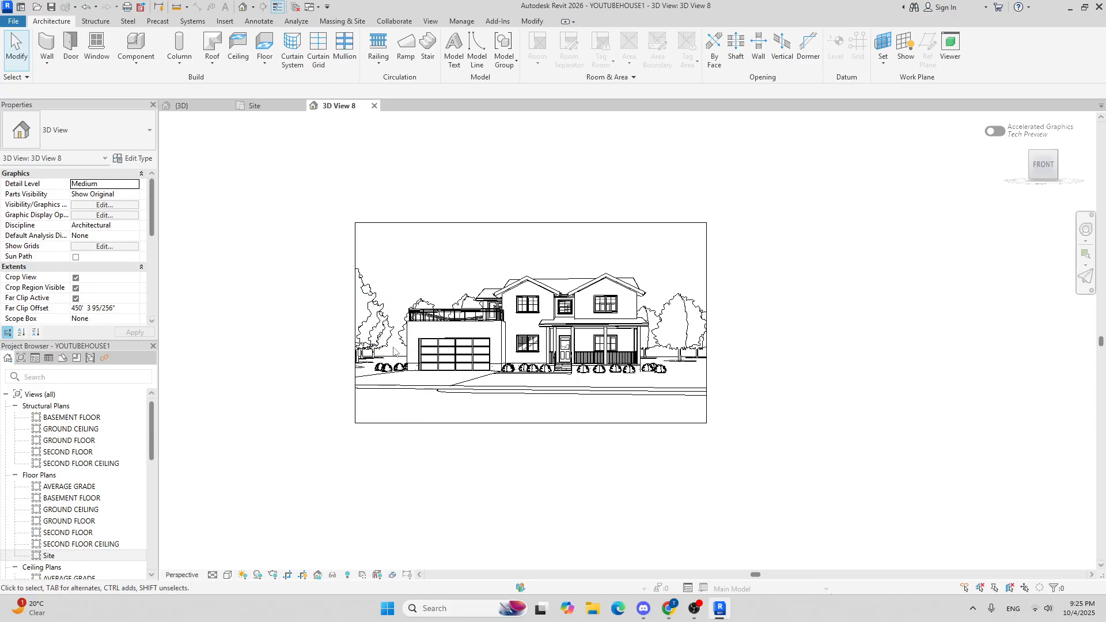
pyautogui.moveTo(382, 346); pyautogui.dragTo(356, 357, button='middle')
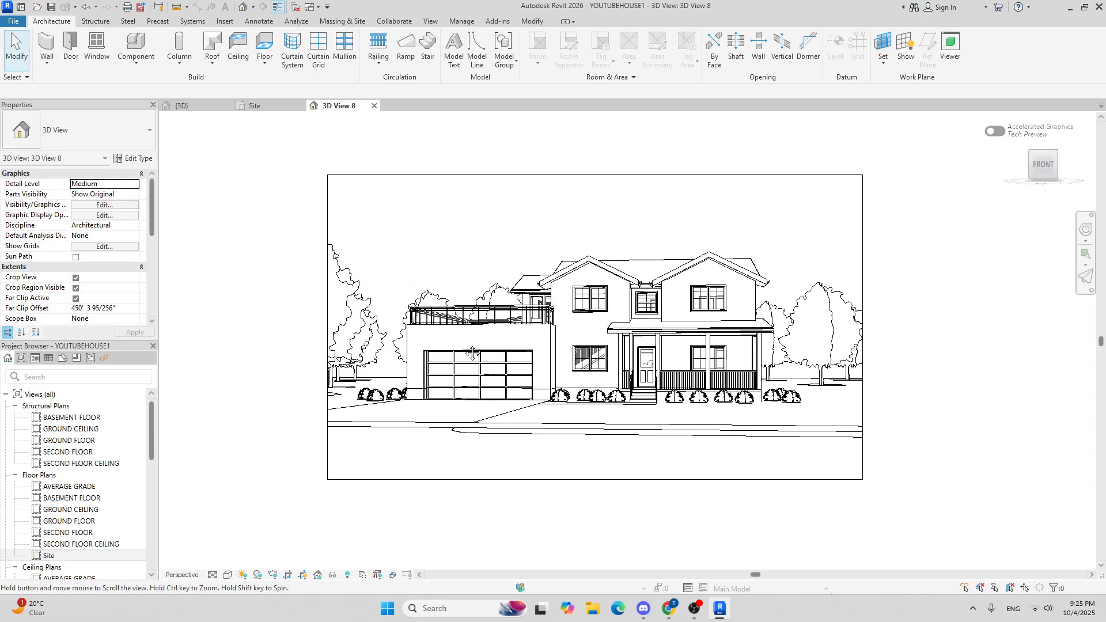
pyautogui.click(228, 575)
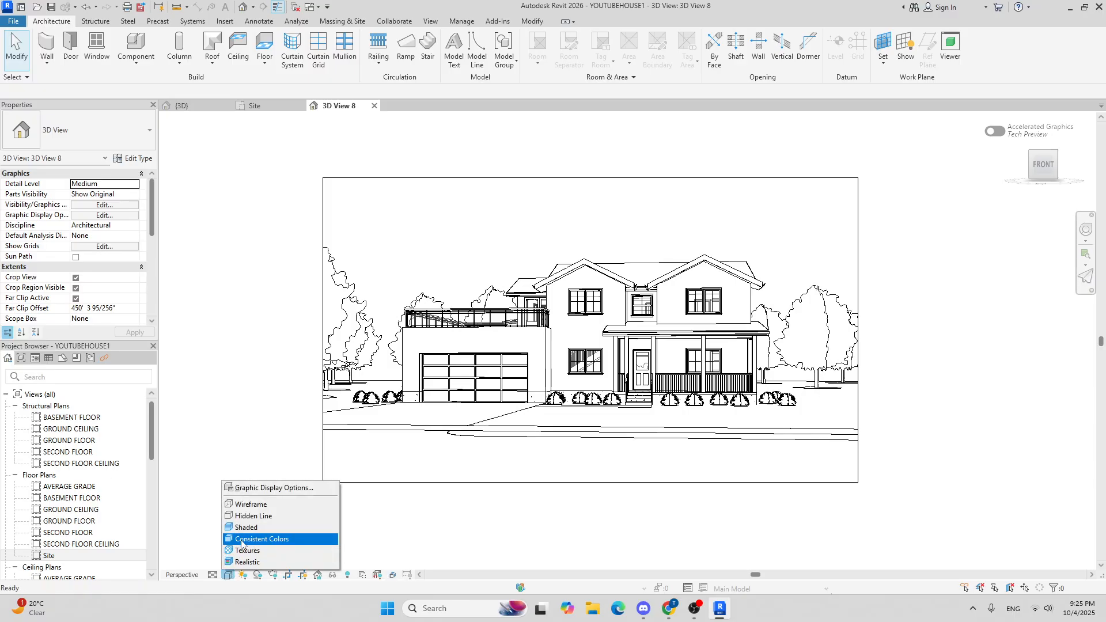
pyautogui.click(246, 530)
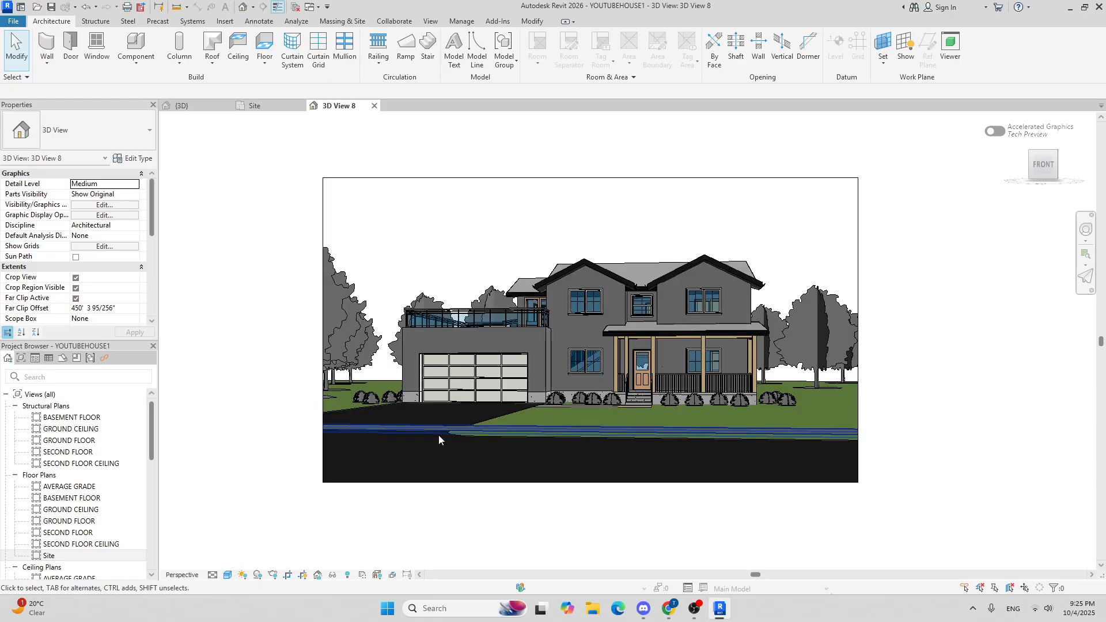
# Step: Switch the camera view's visual style to Realistic
pyautogui.click(228, 575)
pyautogui.click(253, 562)
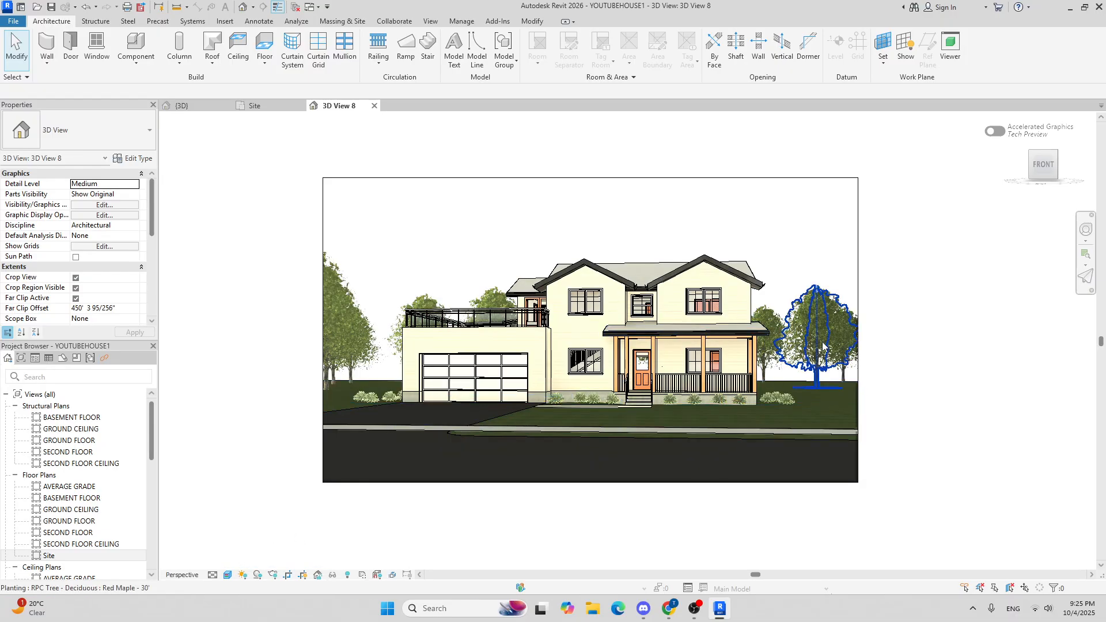
pyautogui.scroll(3, 760, 272)
pyautogui.scroll(-3, 749, 256)
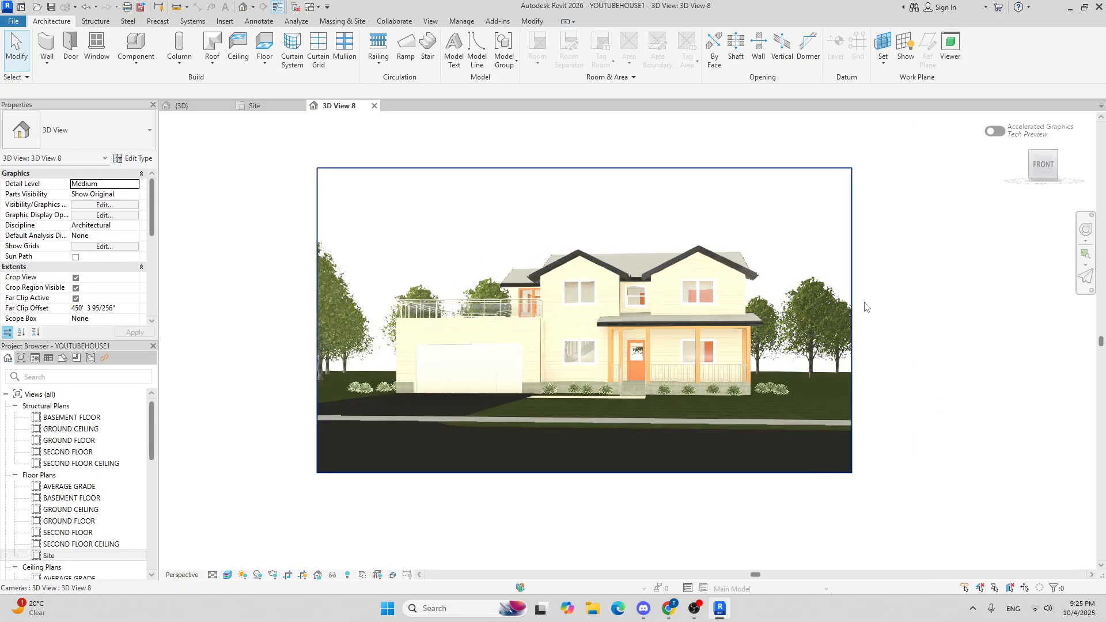
pyautogui.moveTo(958, 325); pyautogui.dragTo(937, 326, button='middle')
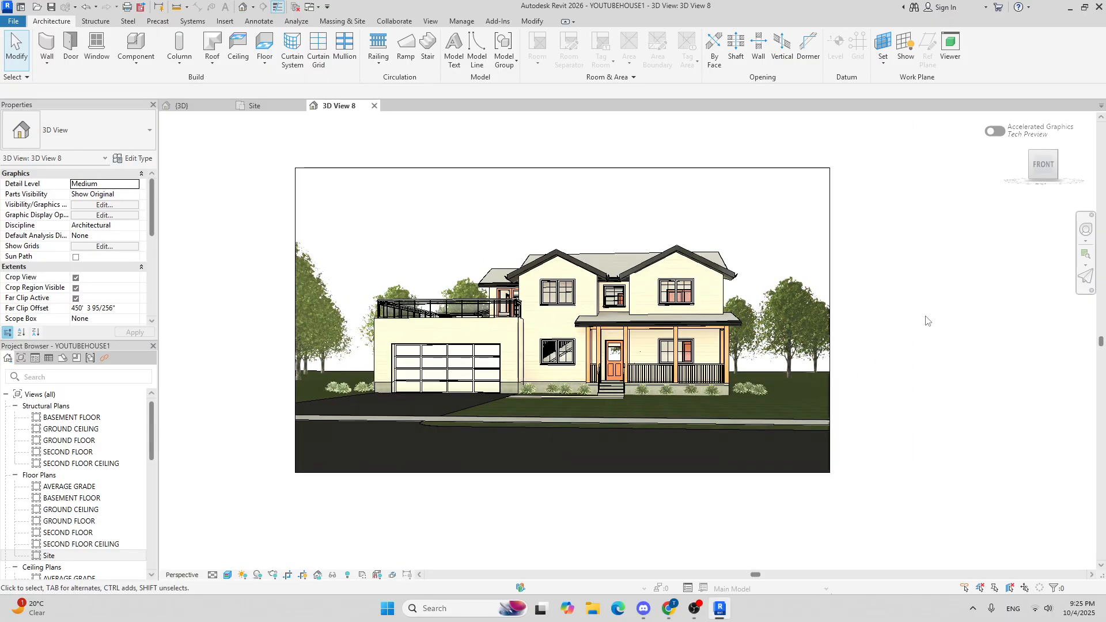
# Step: Set the camera view's visual style back to Hidden Line
pyautogui.click(228, 575)
pyautogui.click(257, 517)
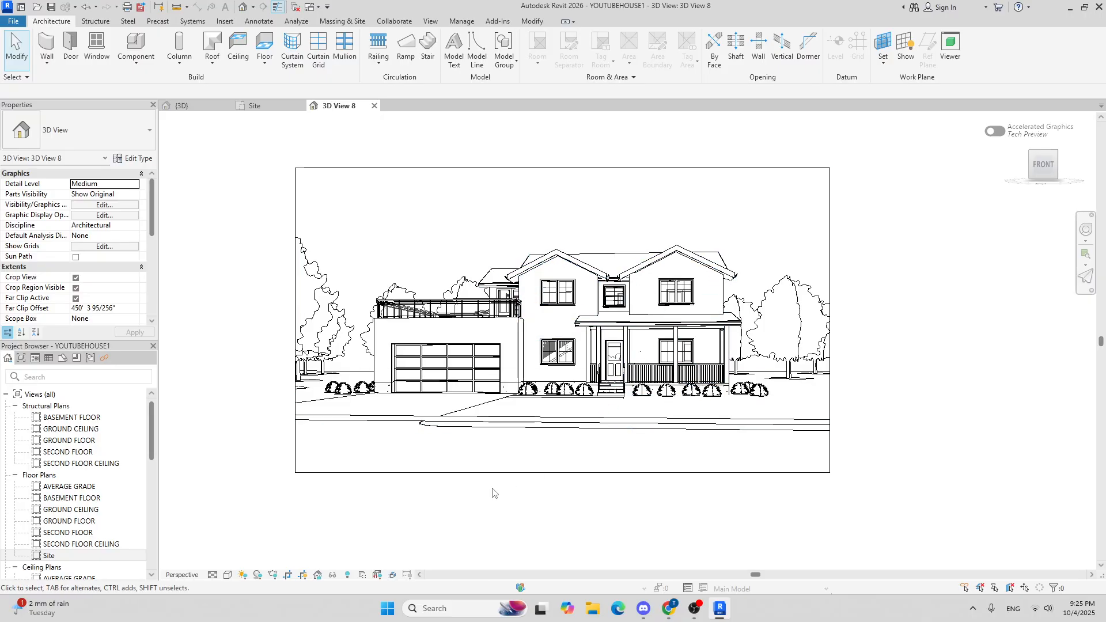
# Step: Open Graphic Display Options and set the view background to Gradient
pyautogui.click(227, 575)
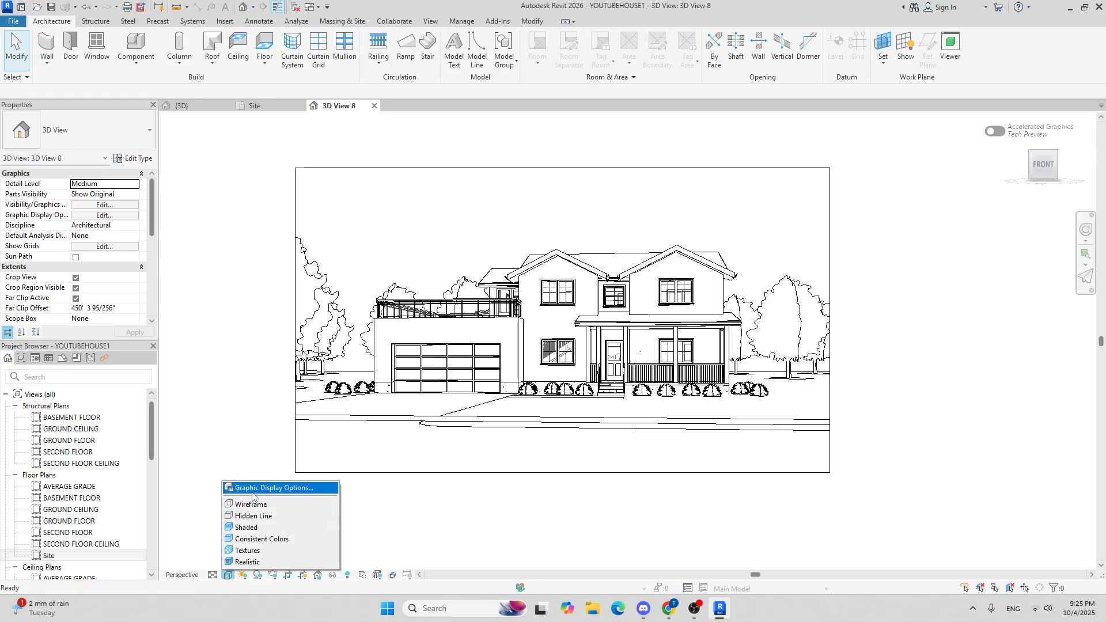
pyautogui.click(271, 489)
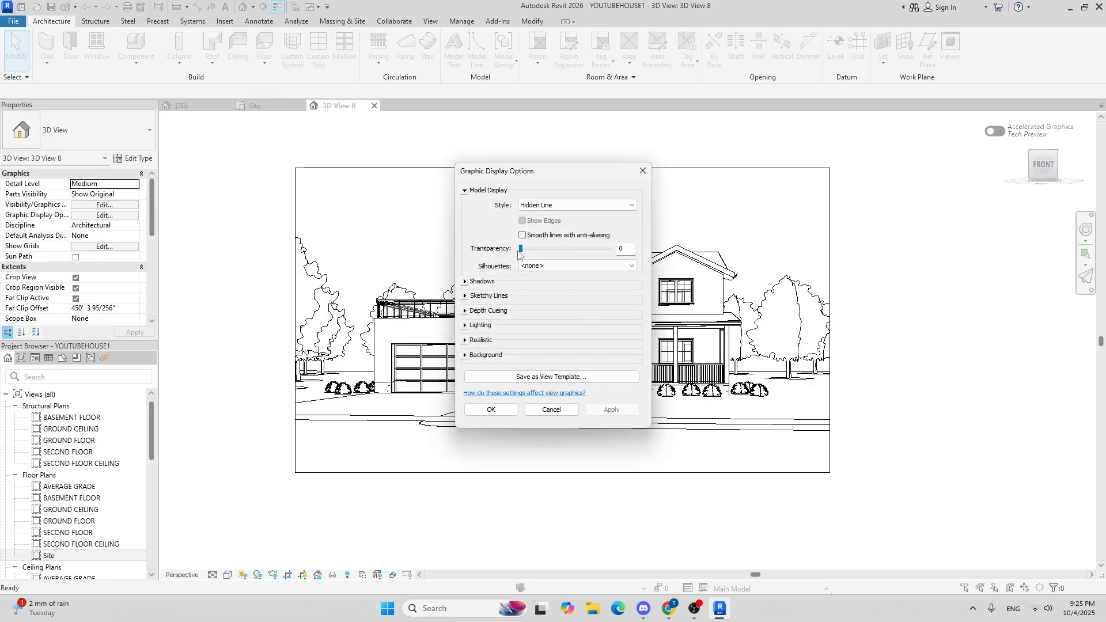
pyautogui.click(465, 356)
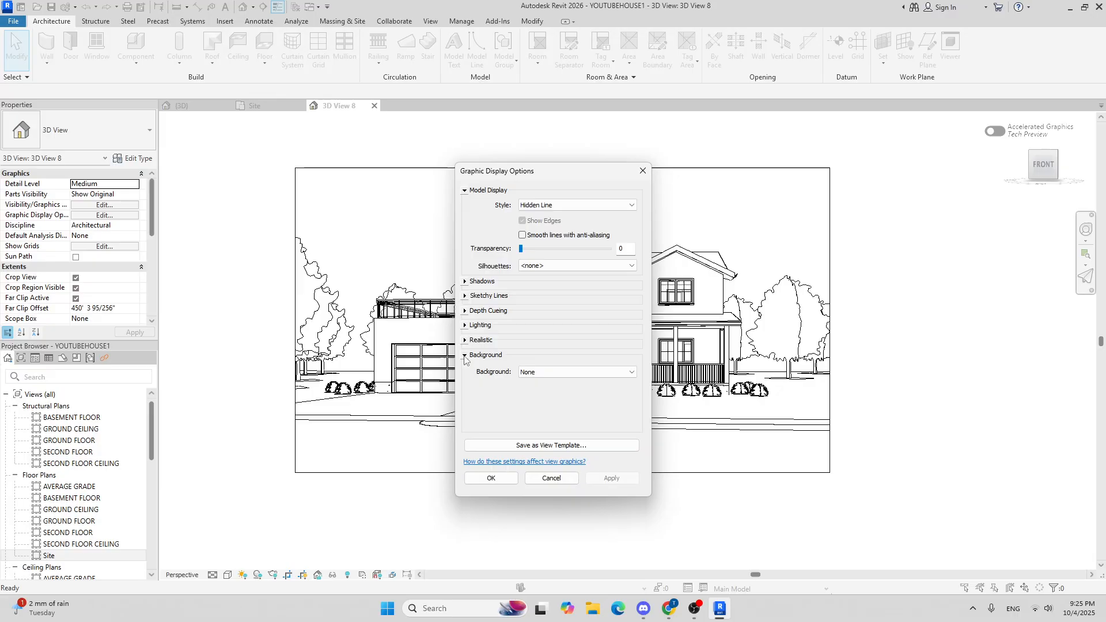
pyautogui.click(589, 374)
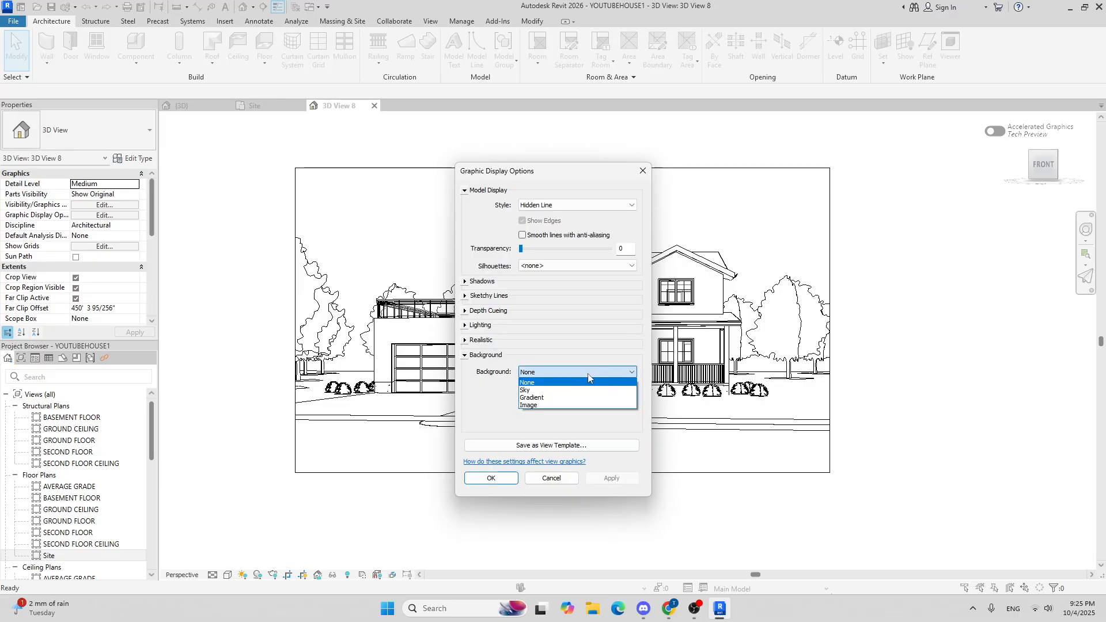
pyautogui.click(580, 402)
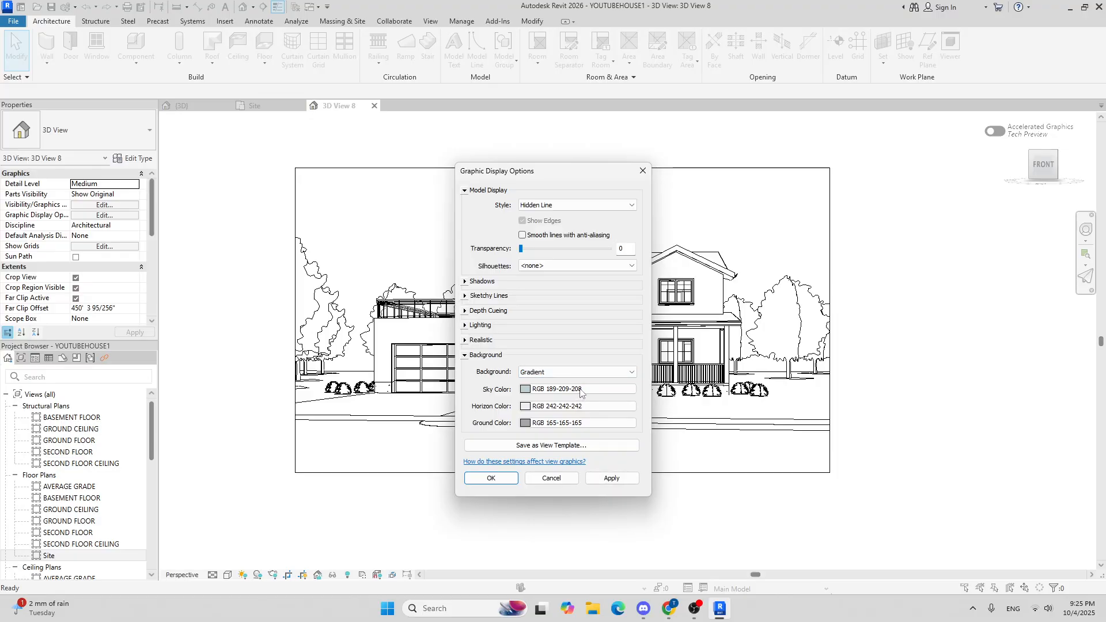
# Step: Change the gradient's sky colour to RGB 213-225-224
pyautogui.click(580, 390)
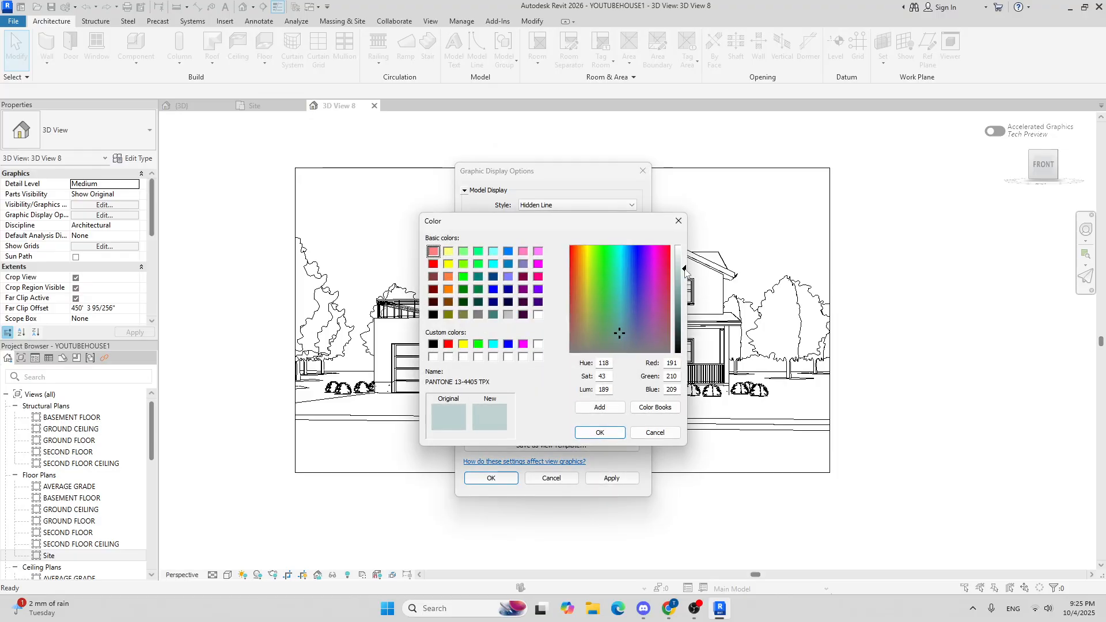
pyautogui.moveTo(686, 270); pyautogui.dragTo(684, 264)
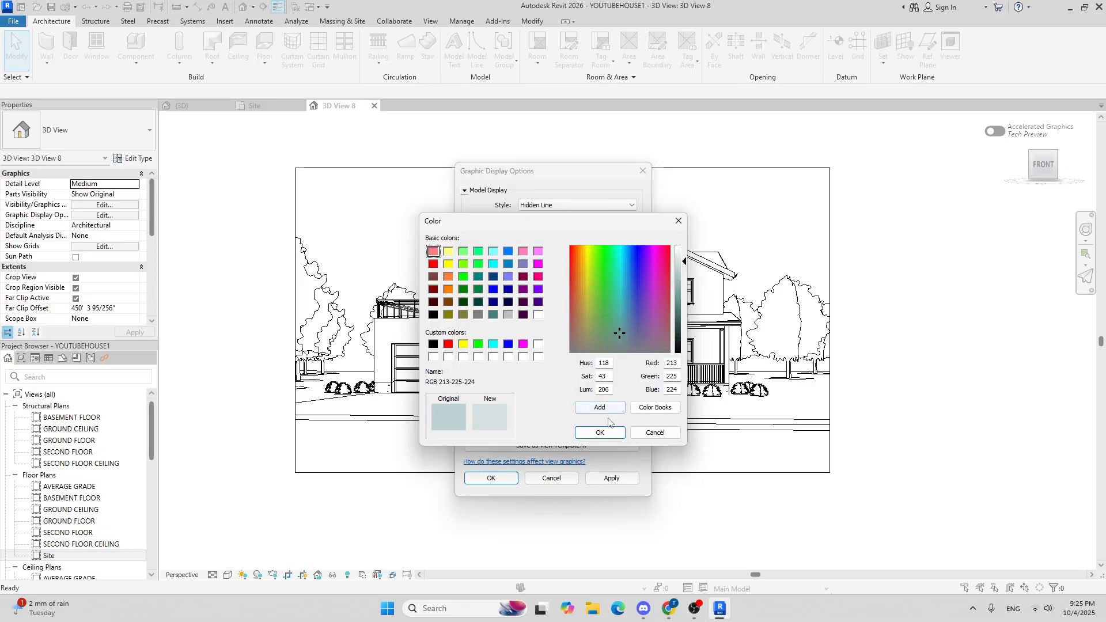
pyautogui.click(600, 433)
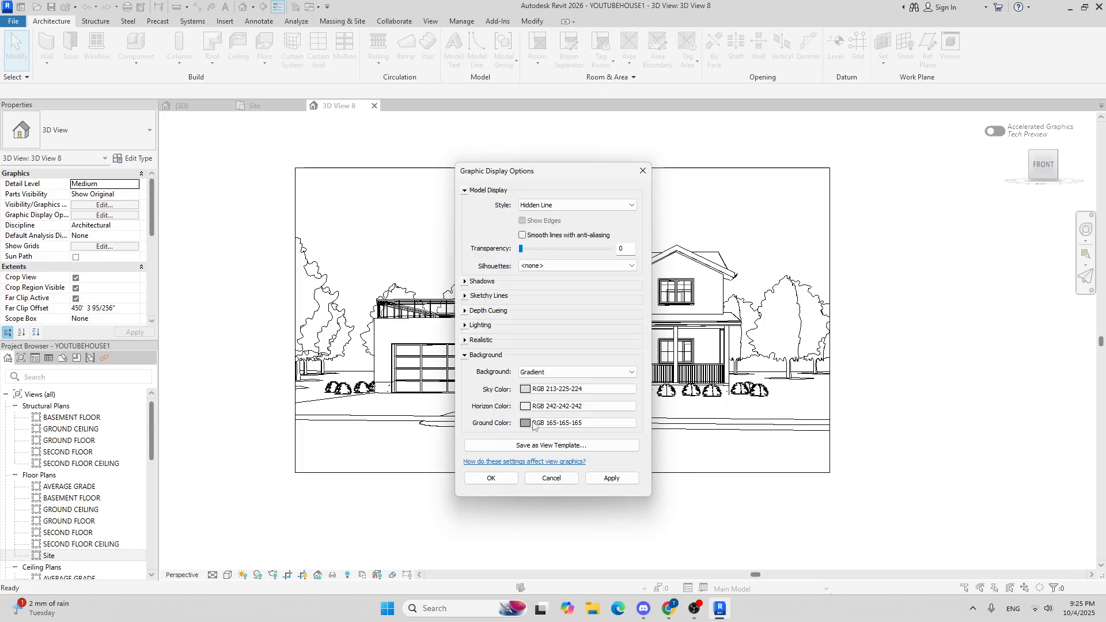
# Step: Enable Cast Shadows and Show Ambient Shadows for the camera view in Graphic Display Options, then apply and close
pyautogui.click(492, 479)
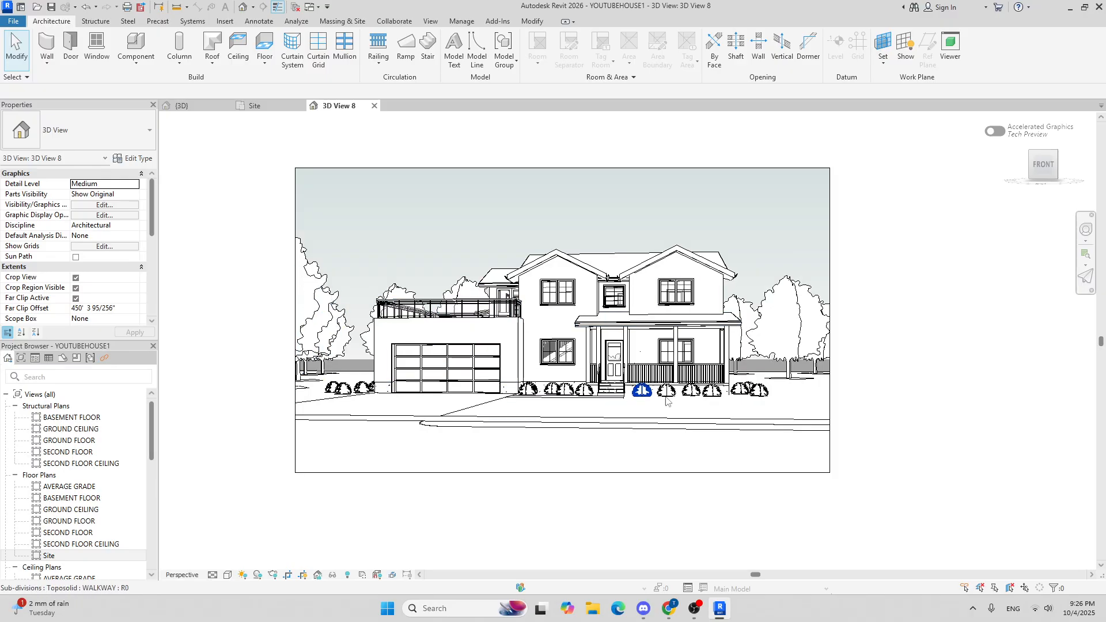
pyautogui.click(228, 575)
pyautogui.click(261, 495)
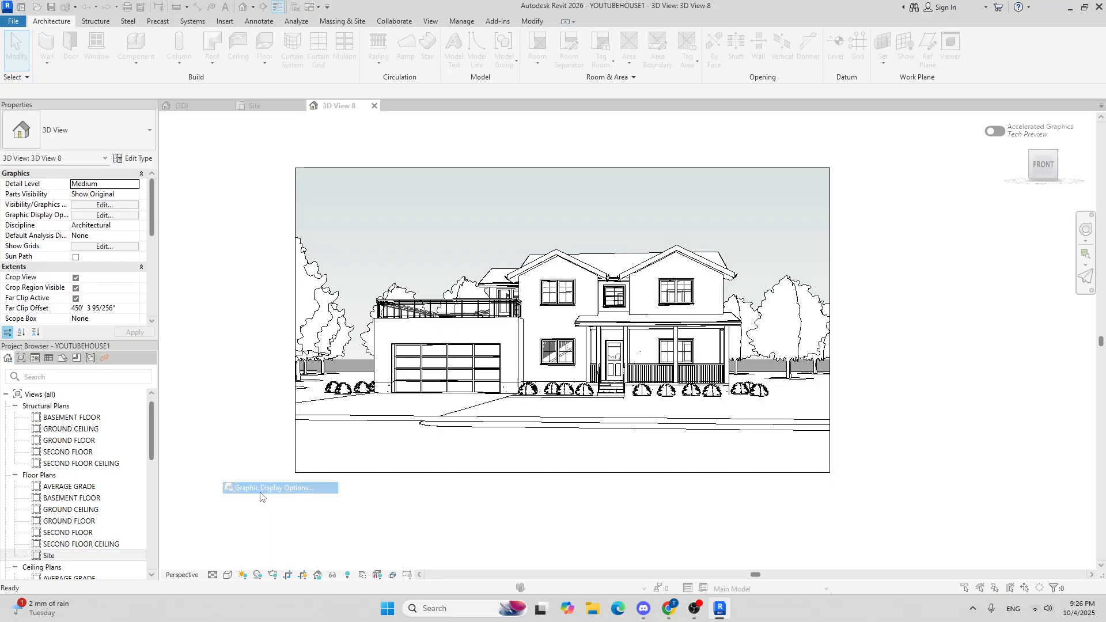
pyautogui.moveTo(571, 158); pyautogui.dragTo(238, 139)
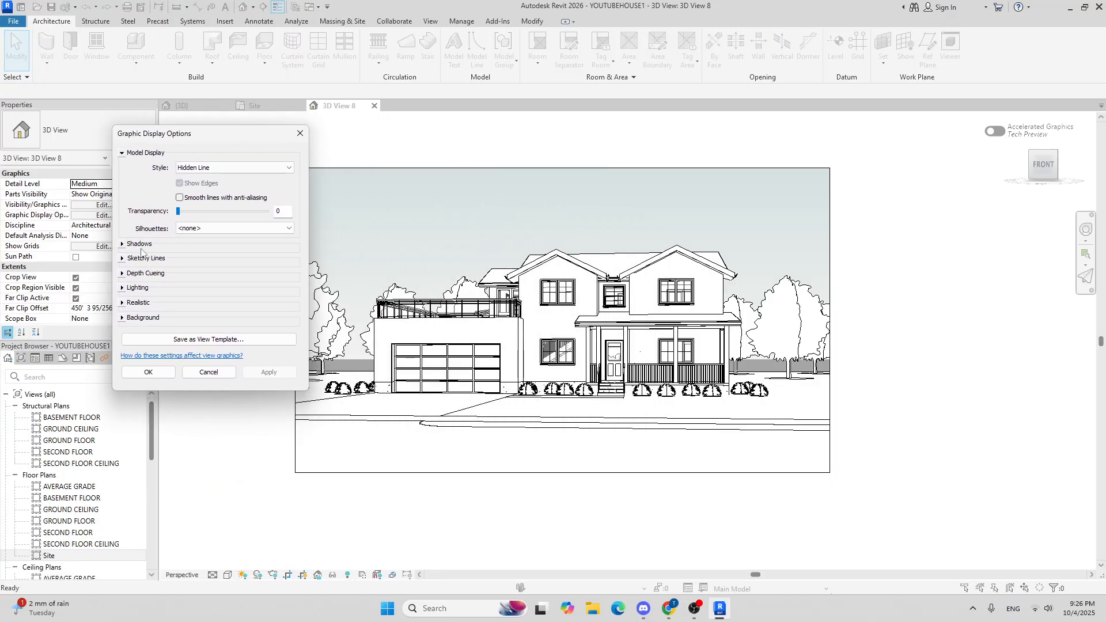
pyautogui.click(122, 245)
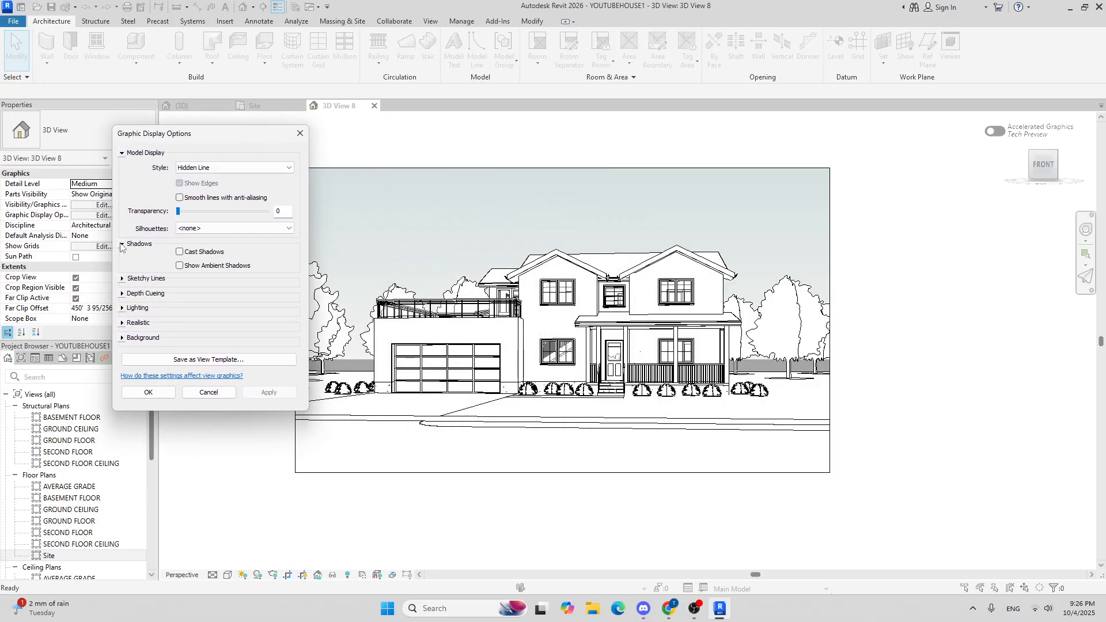
pyautogui.click(180, 252)
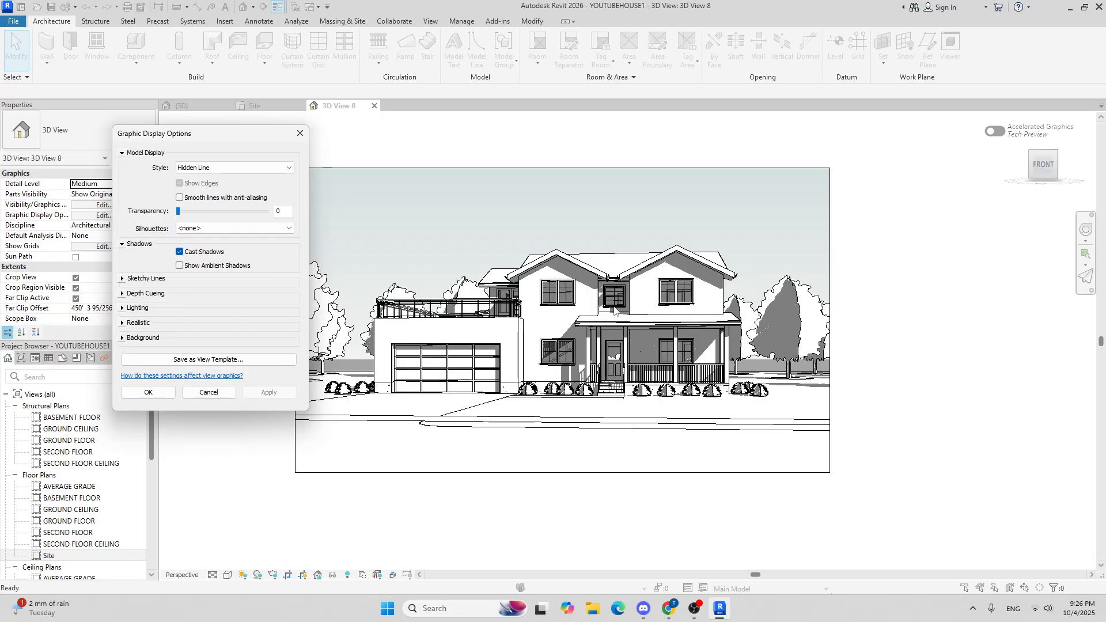
pyautogui.click(180, 266)
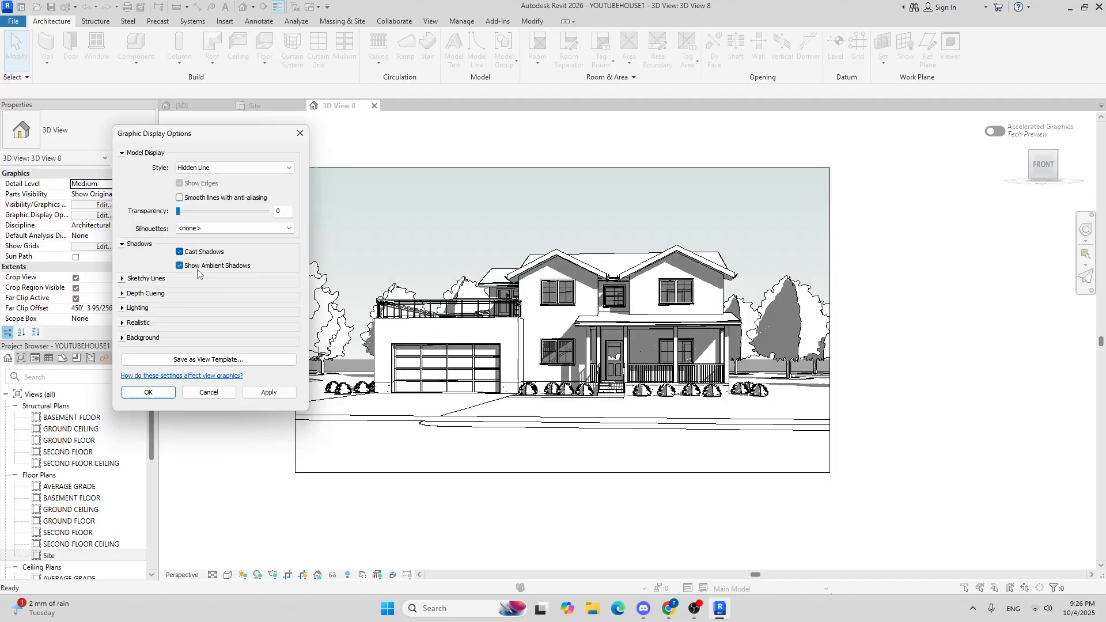
pyautogui.click(269, 392)
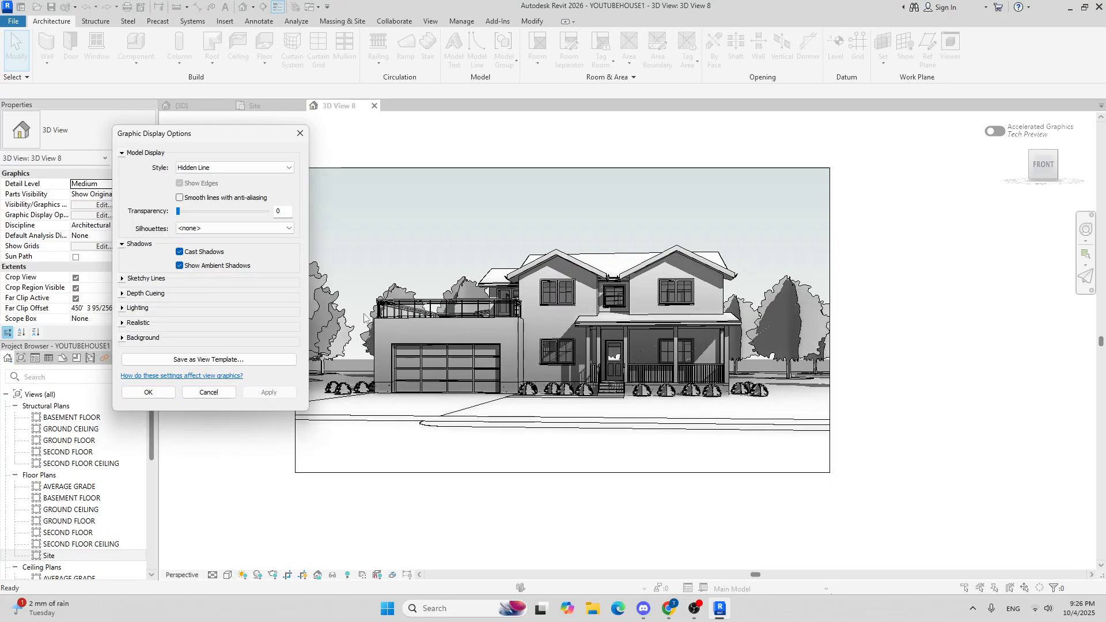
pyautogui.click(122, 279)
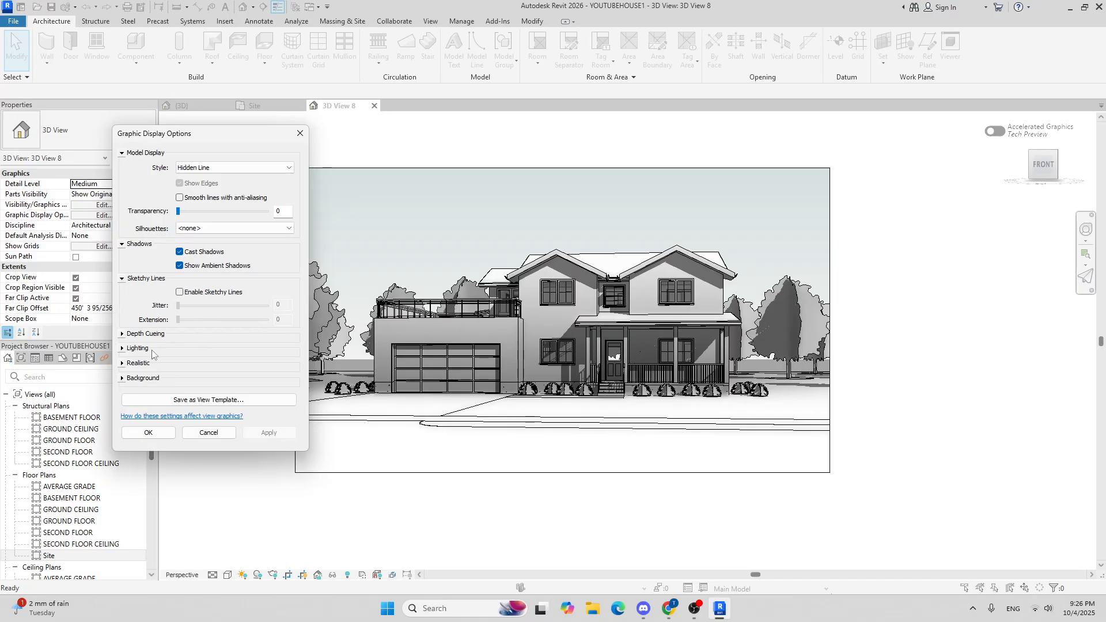
pyautogui.click(123, 379)
pyautogui.click(123, 335)
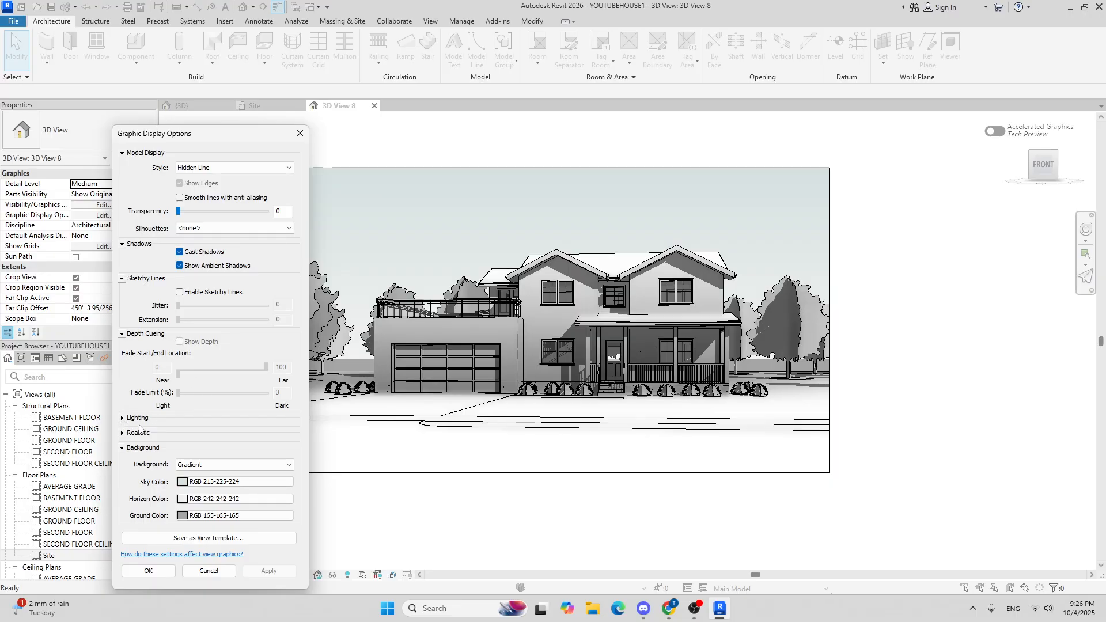
pyautogui.click(147, 571)
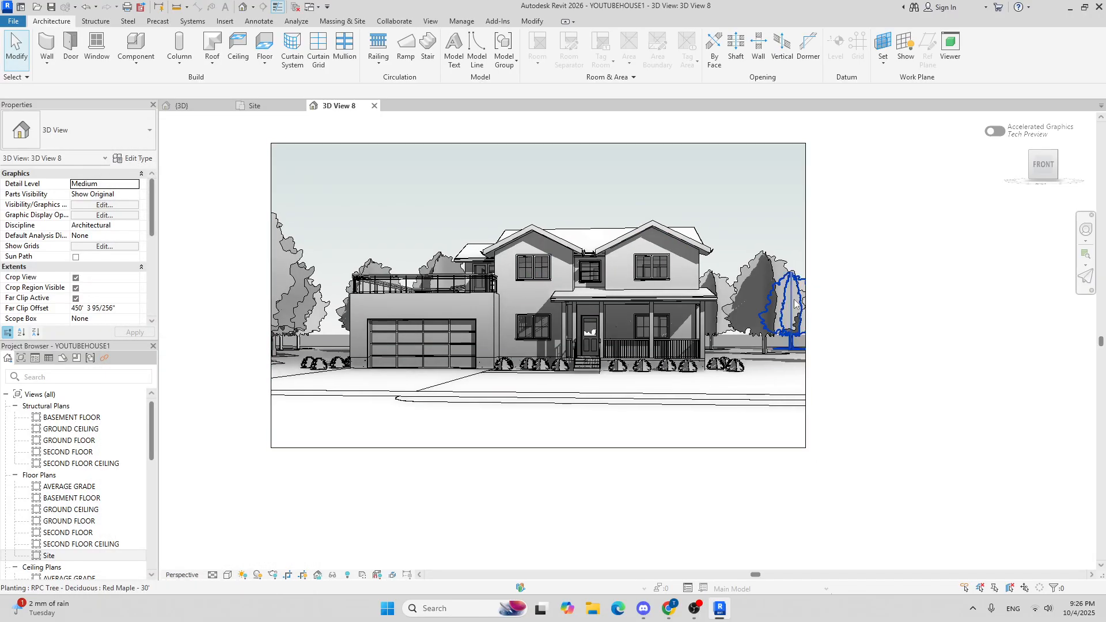
# Step: Start an image export of the camera view and set its output folder to D:\YOUTUBE HOUSE REVIT
pyautogui.moveTo(755, 289); pyautogui.dragTo(702, 355, button='middle')
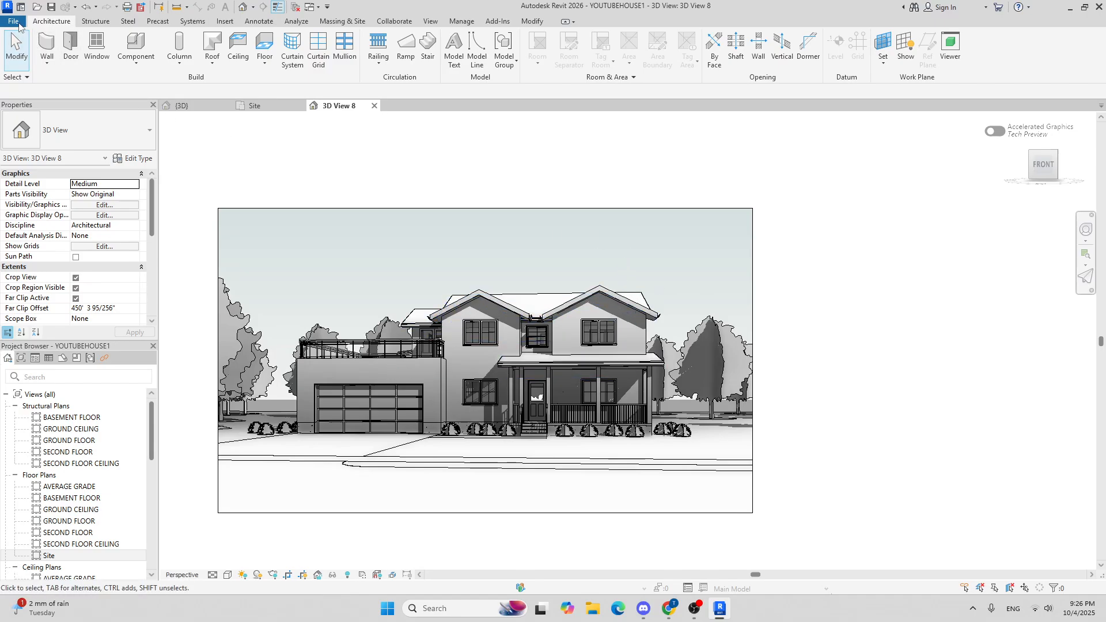
pyautogui.click(14, 22)
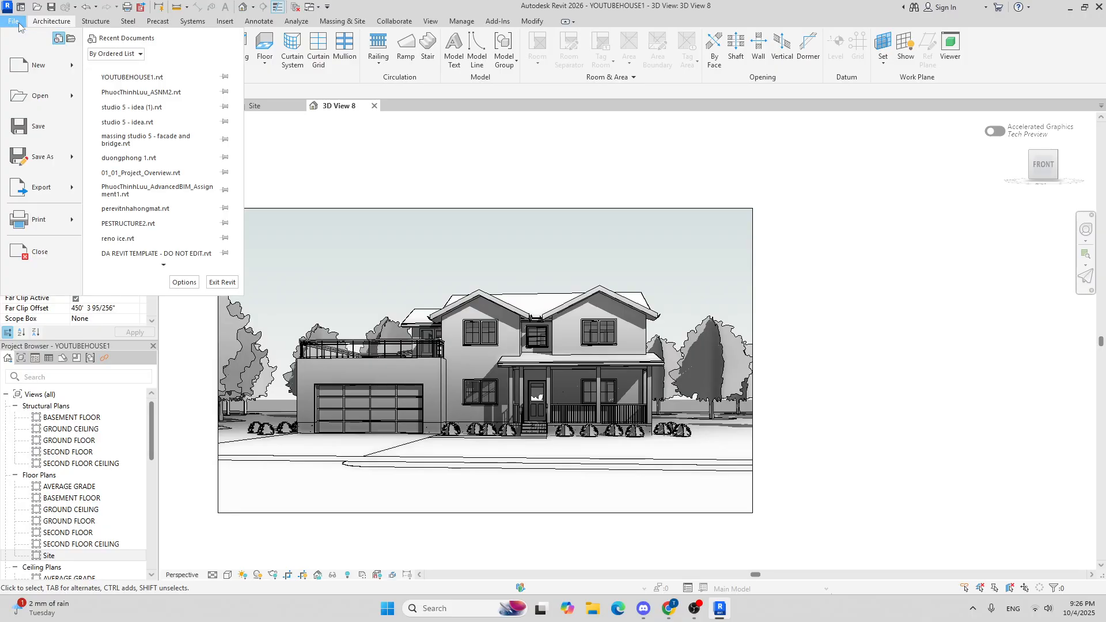
pyautogui.moveTo(66, 188)
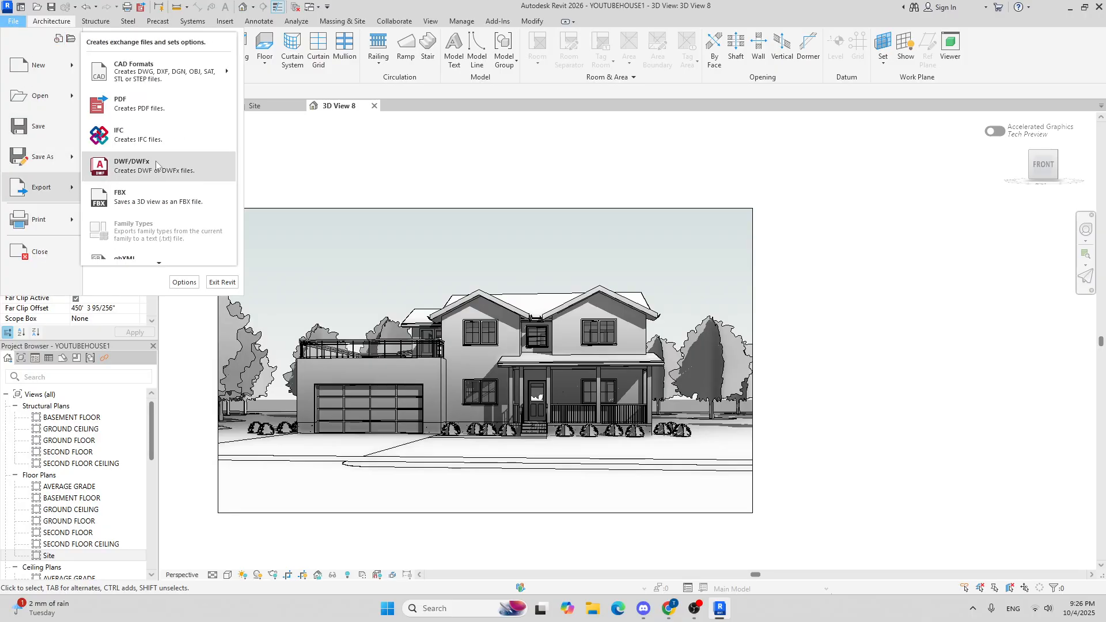
pyautogui.moveTo(160, 264)
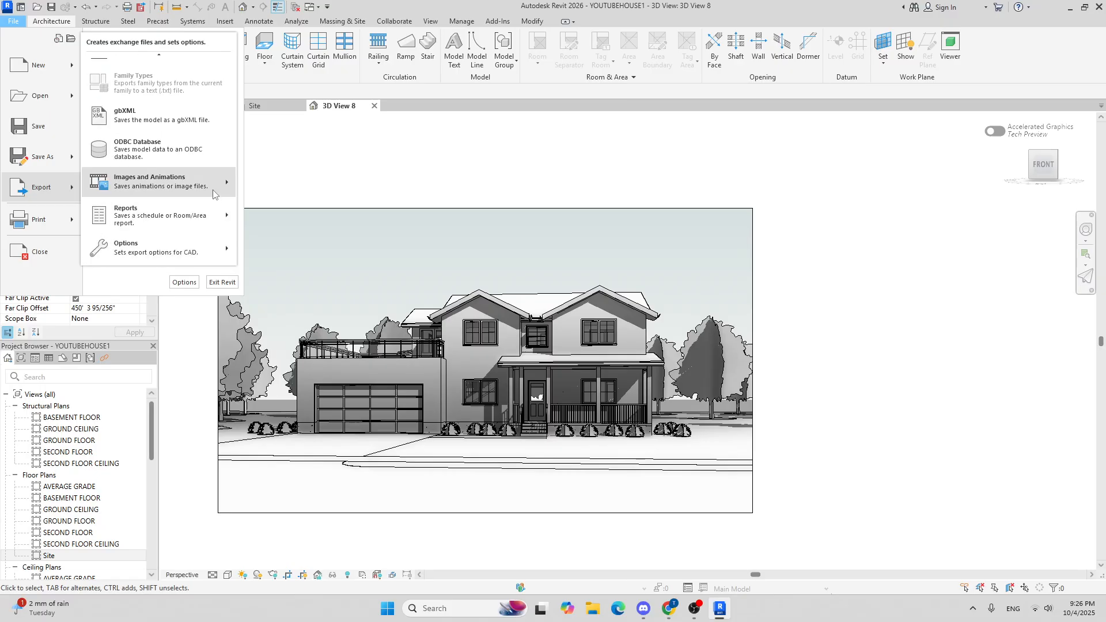
pyautogui.moveTo(213, 194)
pyautogui.click(264, 211)
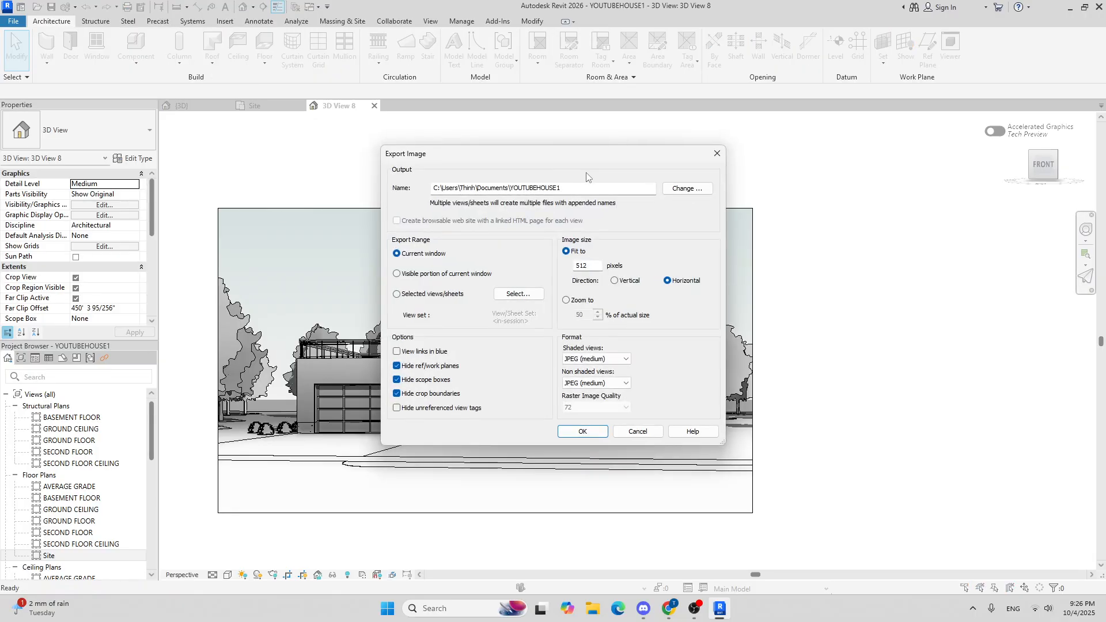
pyautogui.click(671, 189)
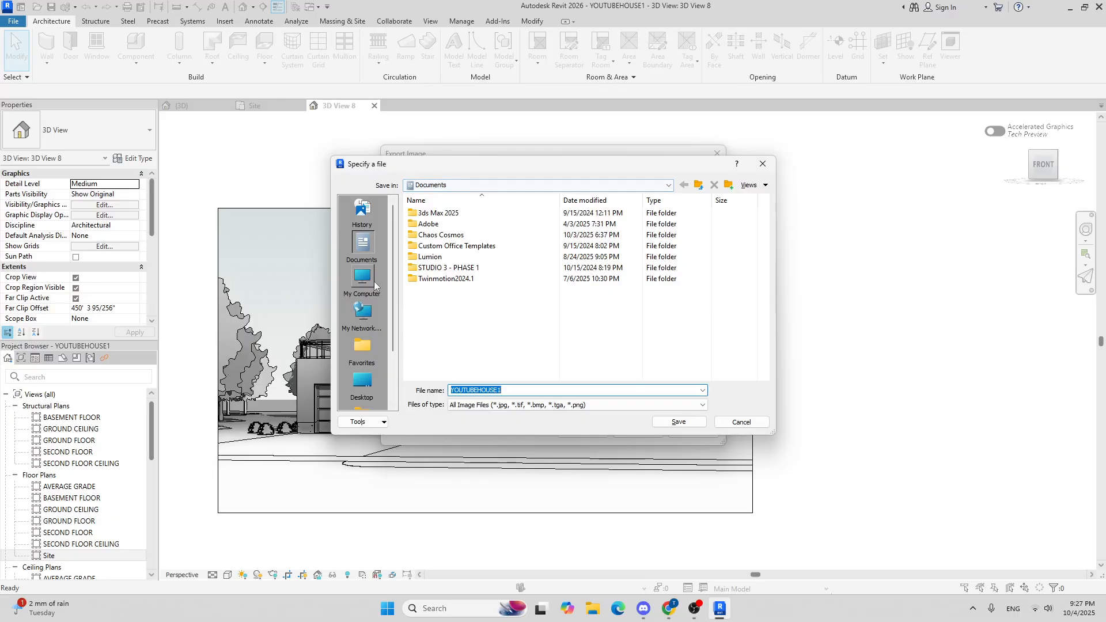
pyautogui.scroll(-2, 369, 300)
pyautogui.click(515, 185)
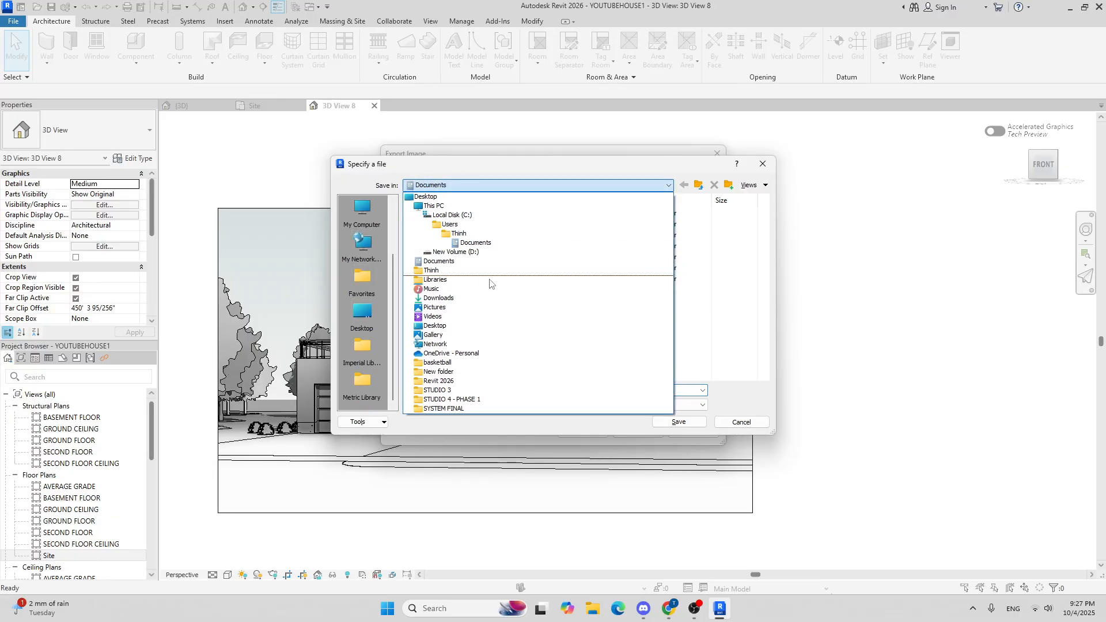
pyautogui.click(487, 256)
pyautogui.scroll(-5, 483, 241)
pyautogui.scroll(-2, 483, 241)
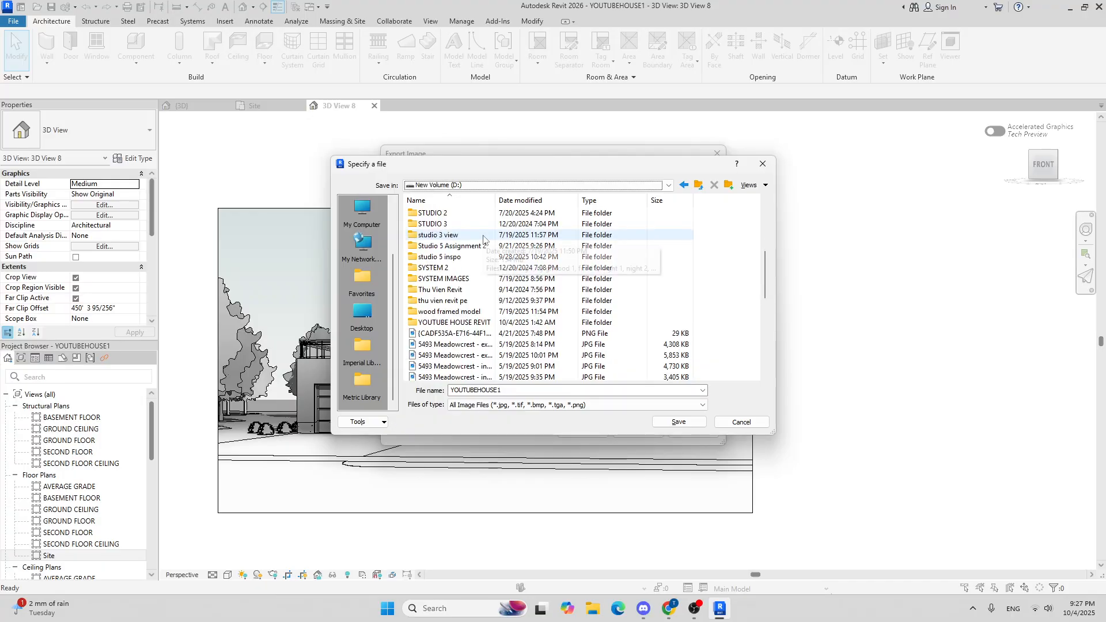
pyautogui.doubleClick(449, 325)
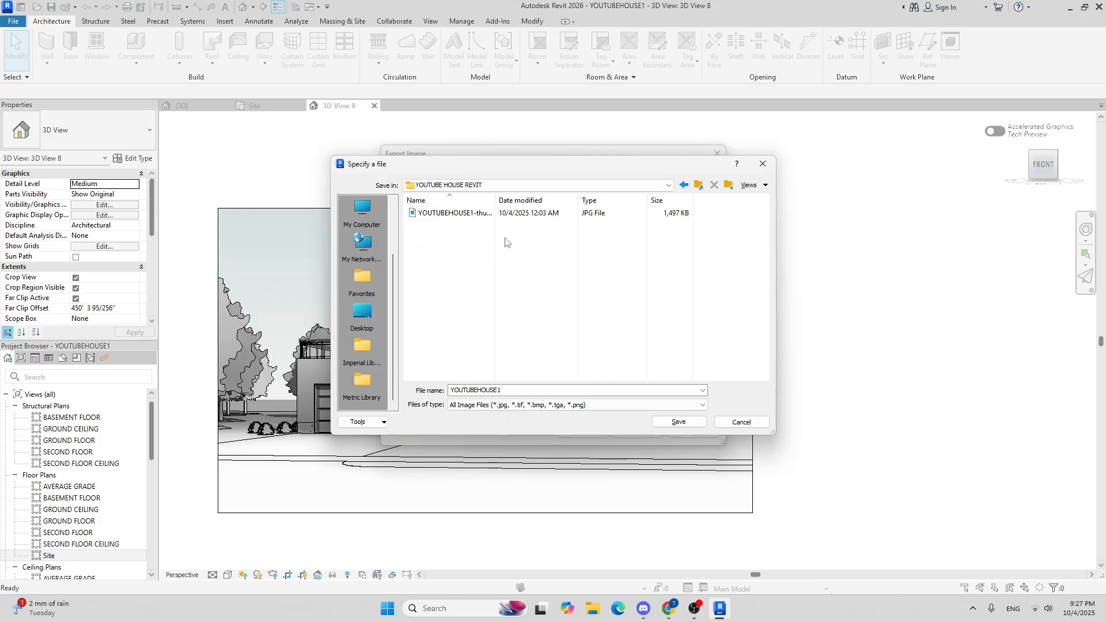
pyautogui.click(679, 421)
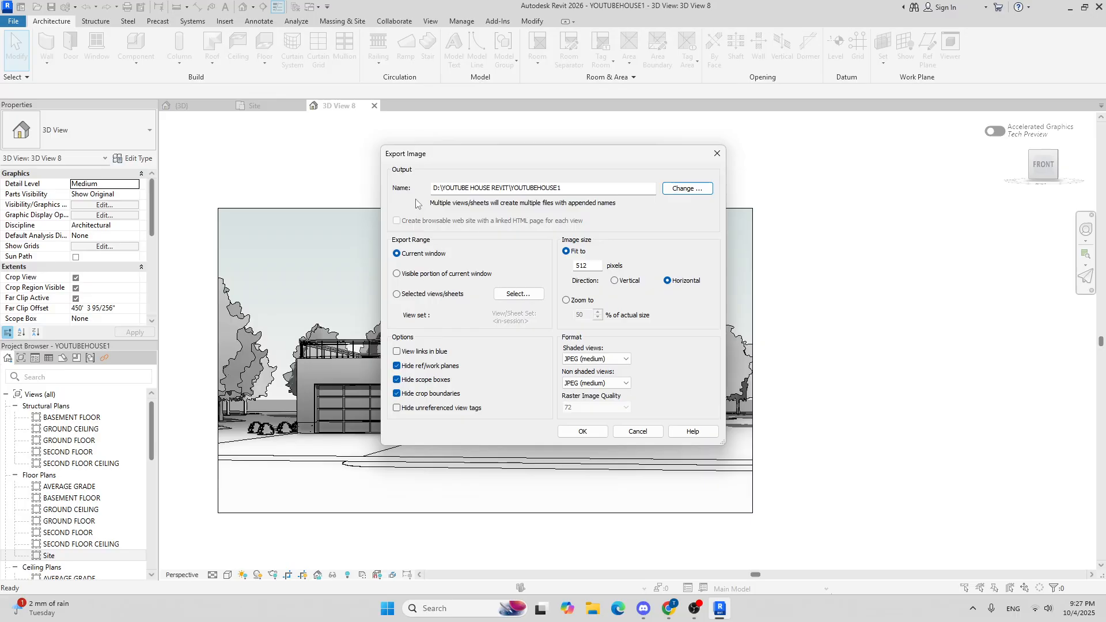
# Step: Rename the export file as cover page image - front
pyautogui.click(464, 191)
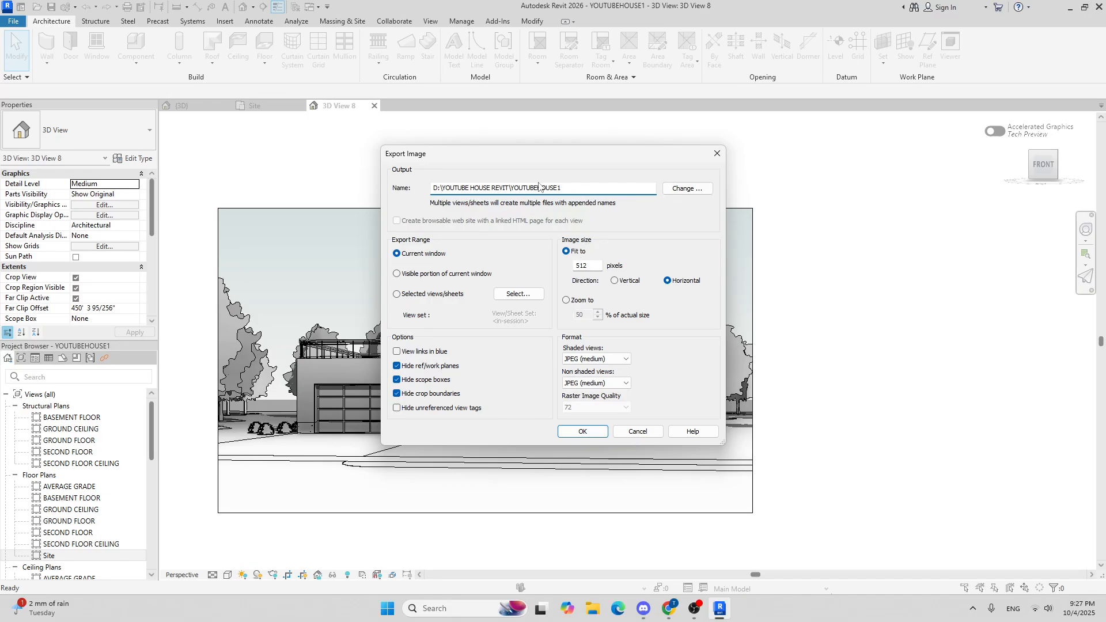
pyautogui.rightClick(597, 188)
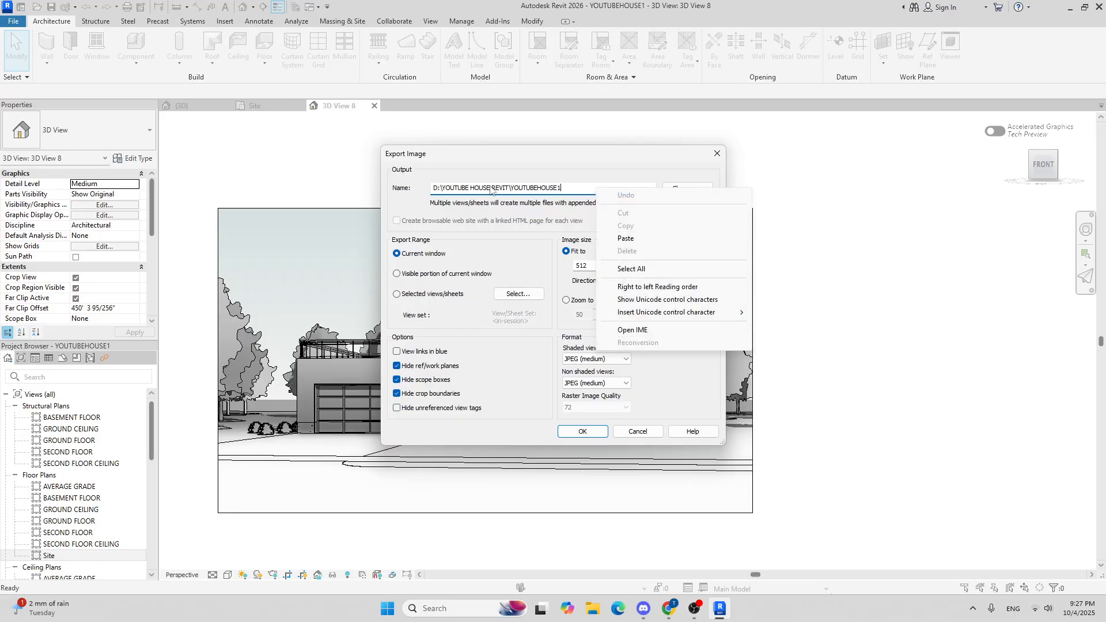
pyautogui.click(582, 188)
pyautogui.moveTo(580, 187); pyautogui.dragTo(423, 187)
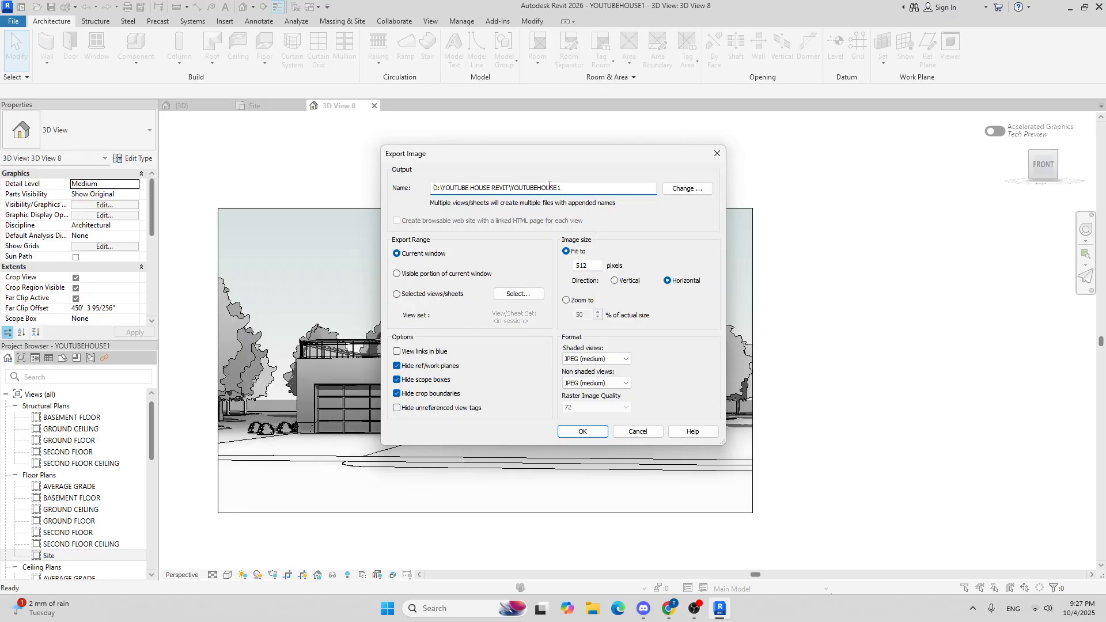
pyautogui.moveTo(568, 189); pyautogui.dragTo(416, 190)
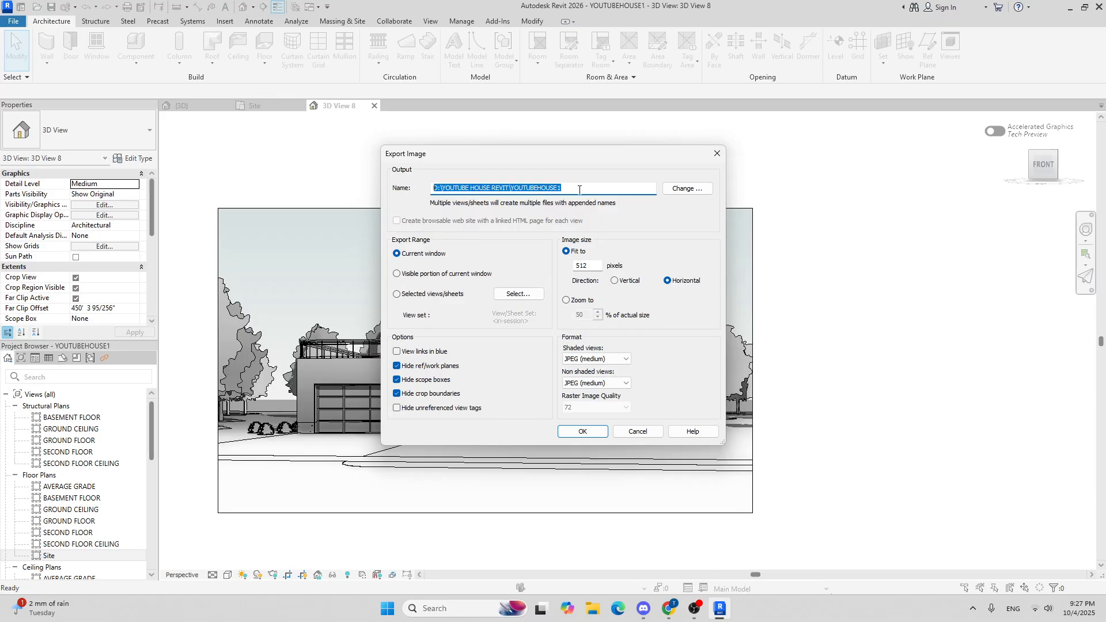
pyautogui.write('cover page image - front')
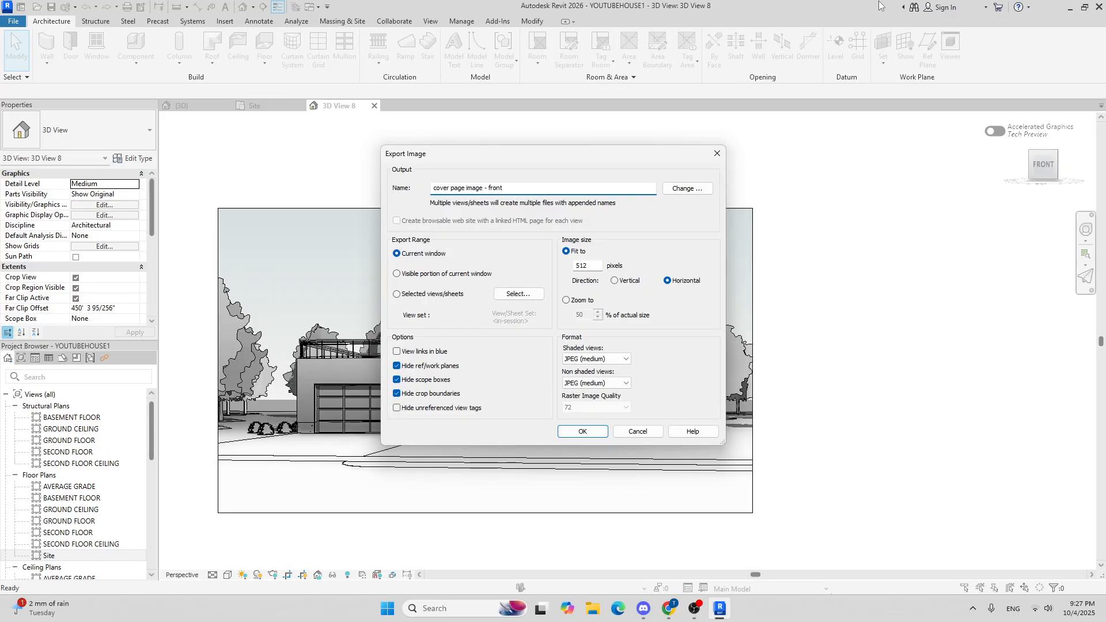
# Step: Set the image width to 1024 pixels and both shaded and non-shaded view formats to JPEG (lossless)
pyautogui.doubleClick(591, 266)
pyautogui.click(604, 359)
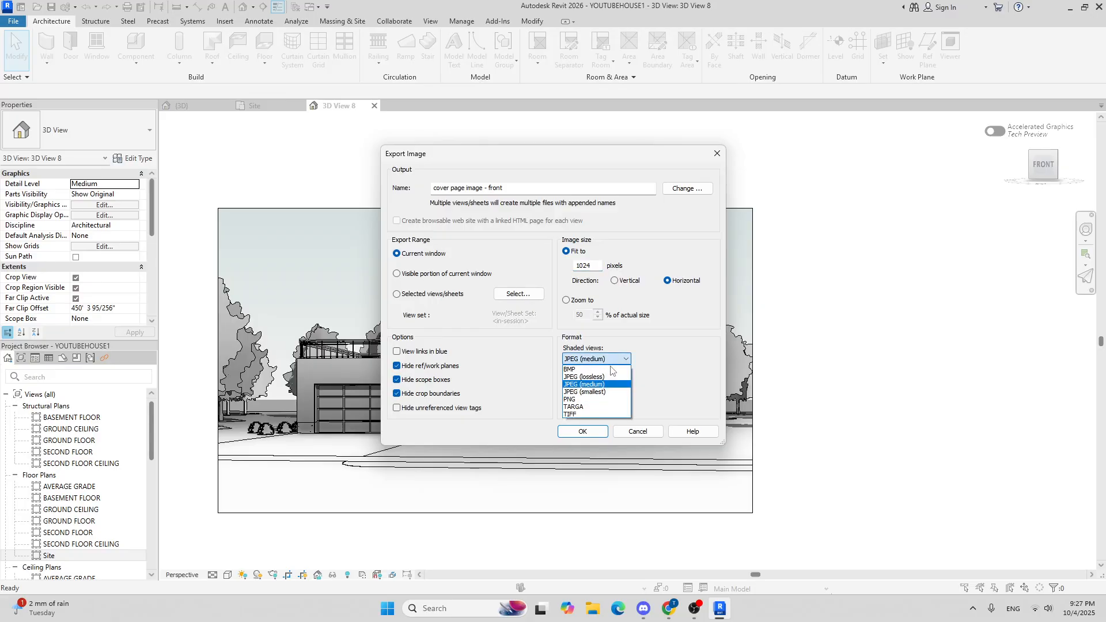
pyautogui.click(606, 378)
pyautogui.click(605, 383)
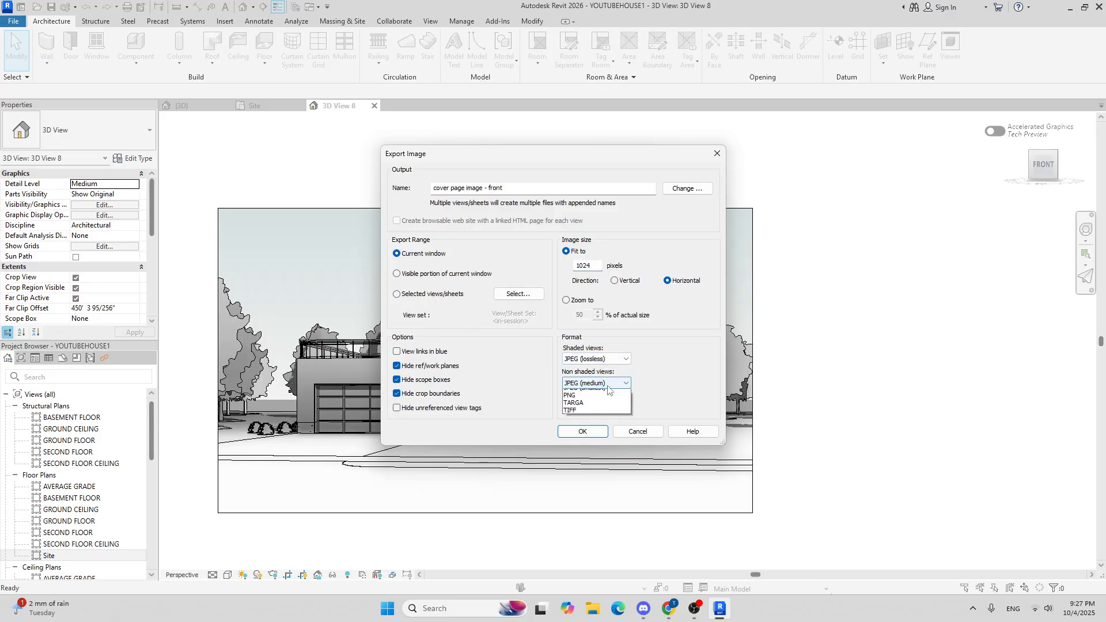
pyautogui.click(605, 402)
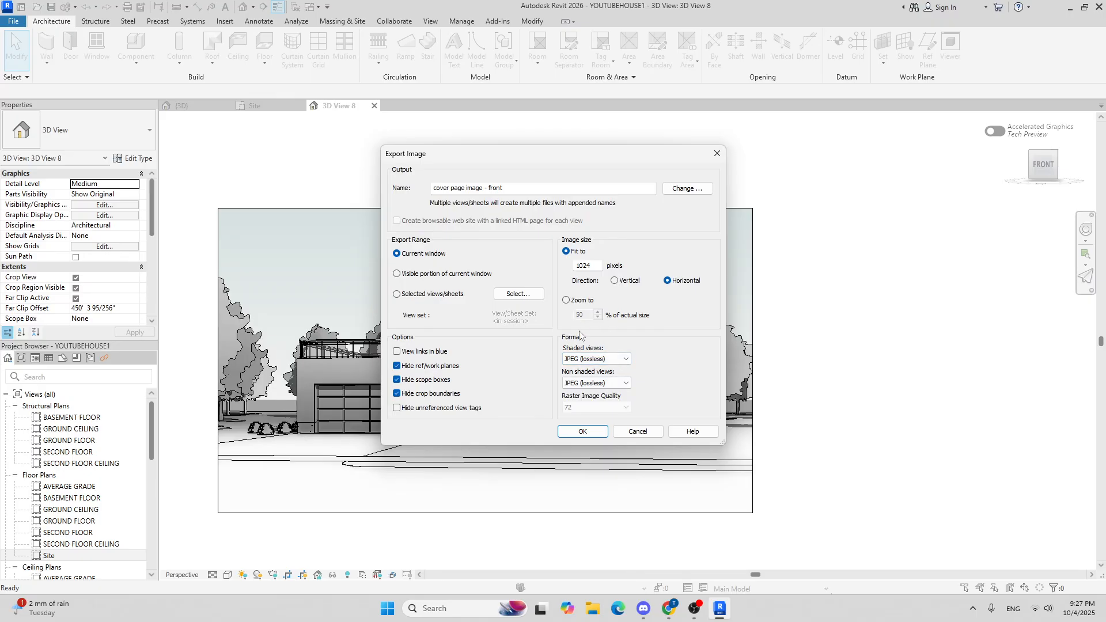
# Step: Export the image, re-selecting the D:\YOUTUBE HOUSE REVIT folder for cover page image - front
pyautogui.click(583, 432)
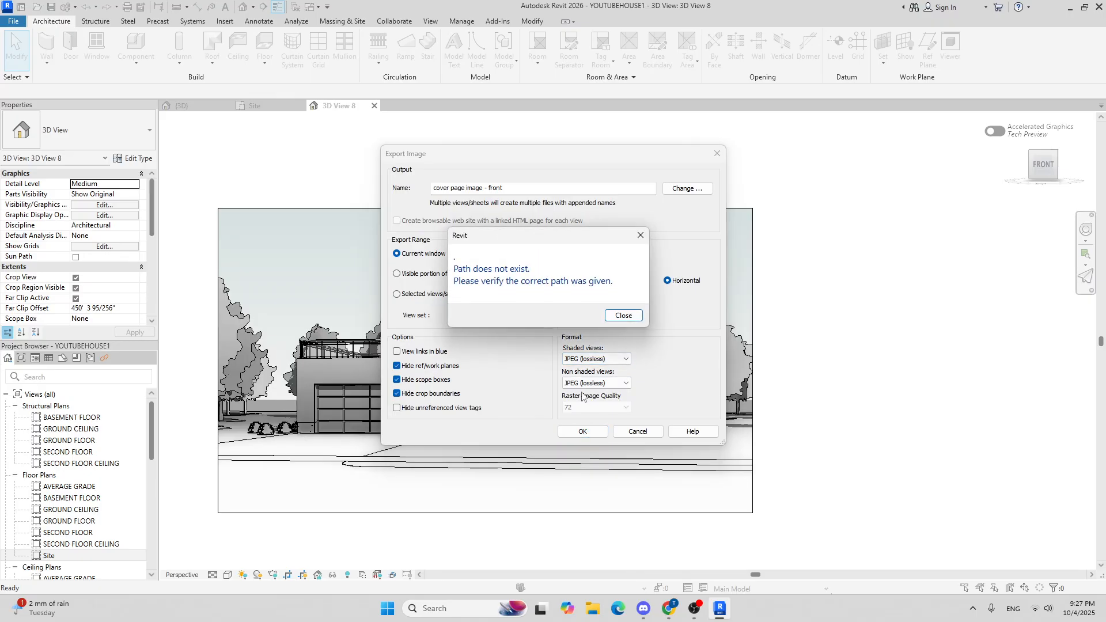
pyautogui.click(640, 320)
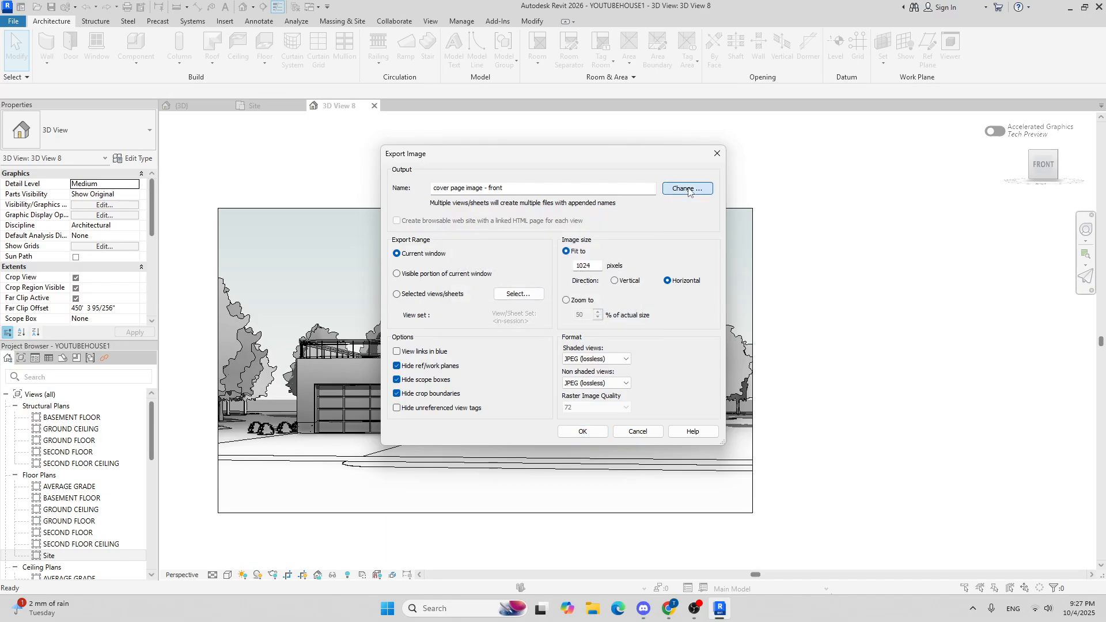
pyautogui.click(687, 188)
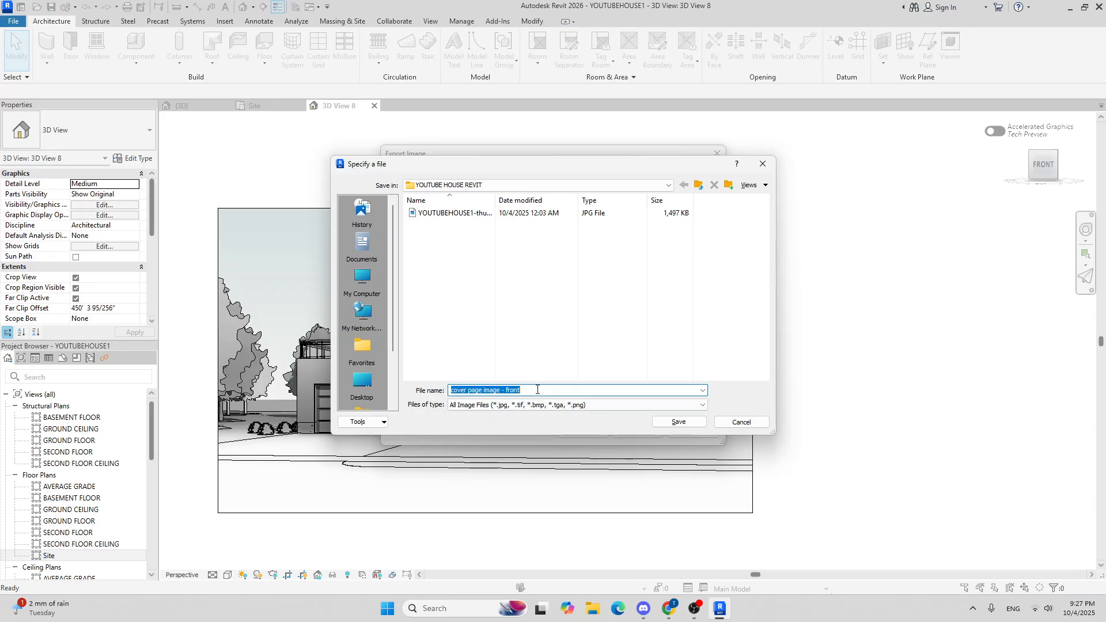
pyautogui.click(681, 424)
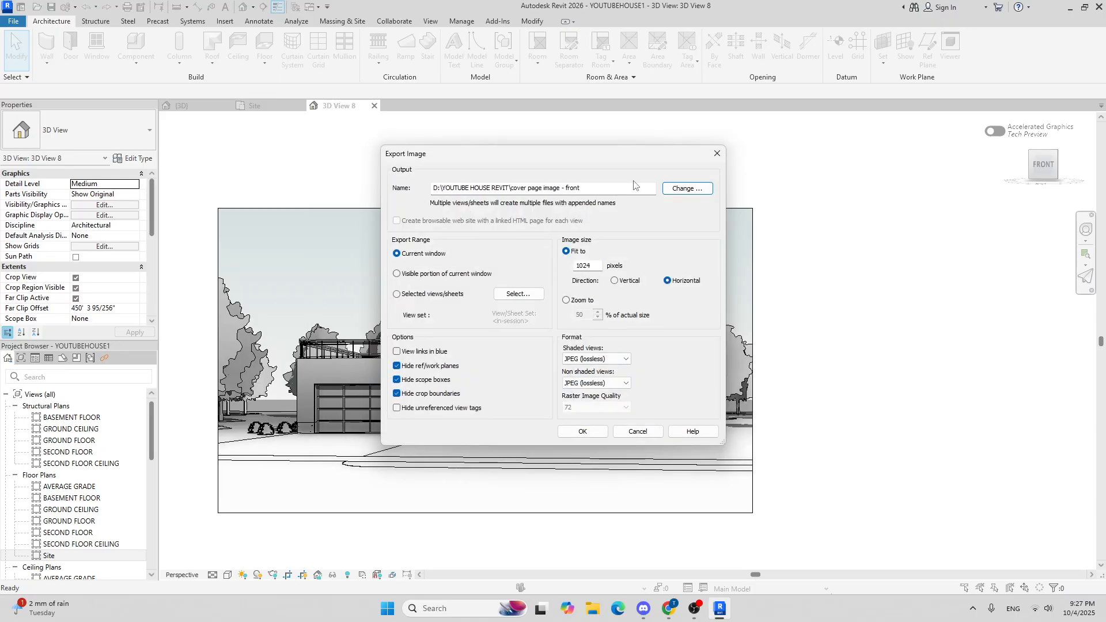
pyautogui.click(583, 432)
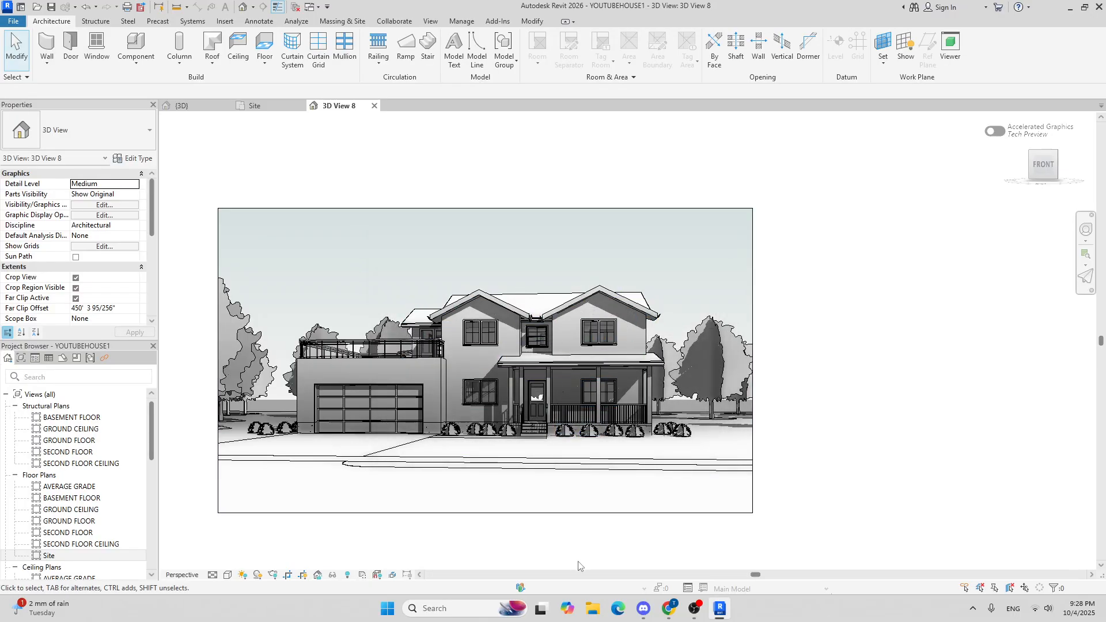
# Step: Open File Explorer at the YOUTUBE HOUSE REVIT folder to check the exported image
pyautogui.click(594, 609)
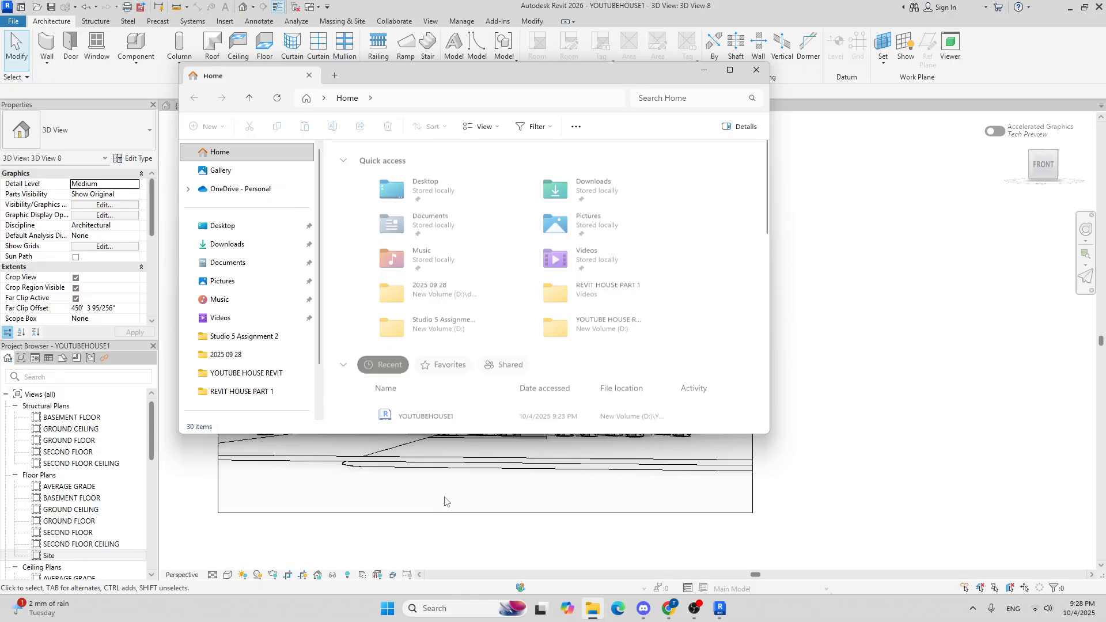
pyautogui.click(268, 376)
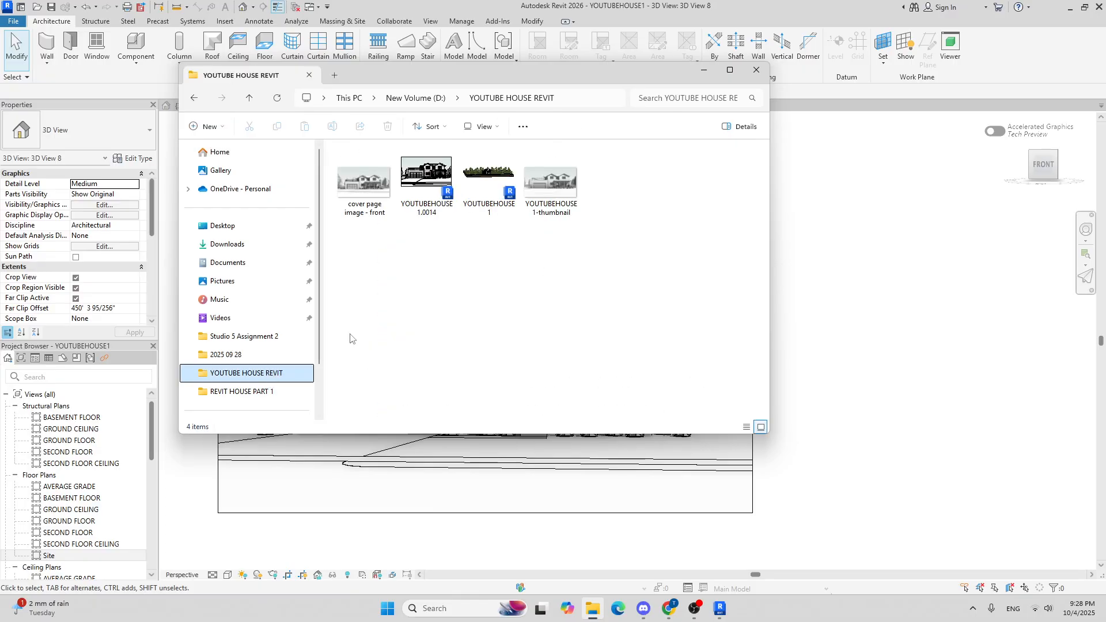
# Step: Open the exported cover page image - front to inspect it, then close the viewer and minimize the folder window
pyautogui.doubleClick(380, 190)
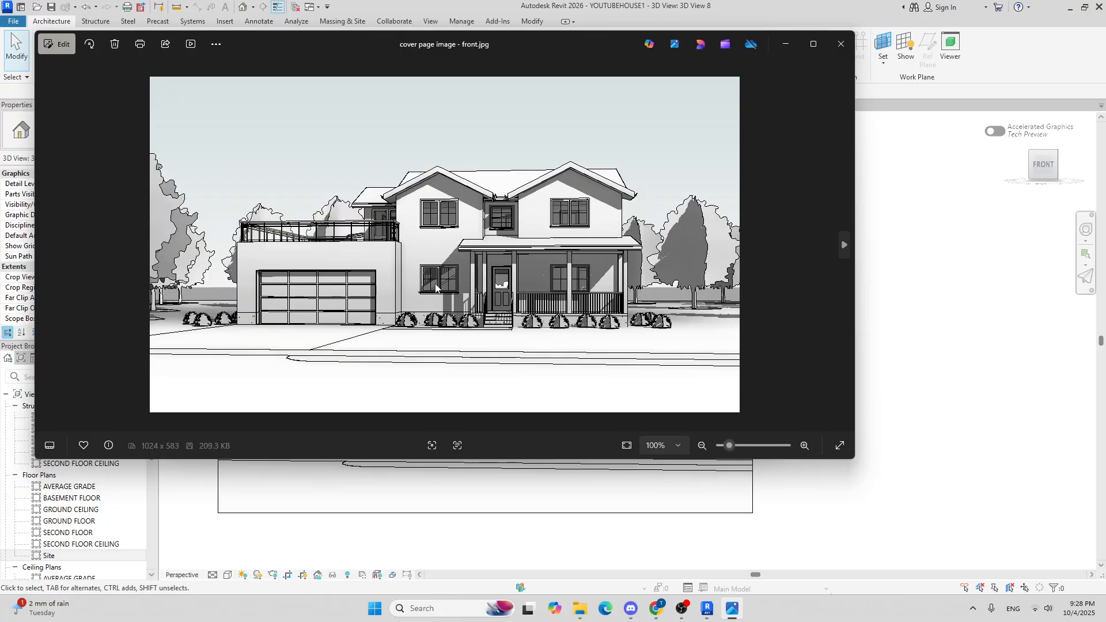
pyautogui.click(821, 37)
pyautogui.scroll(5, 593, 313)
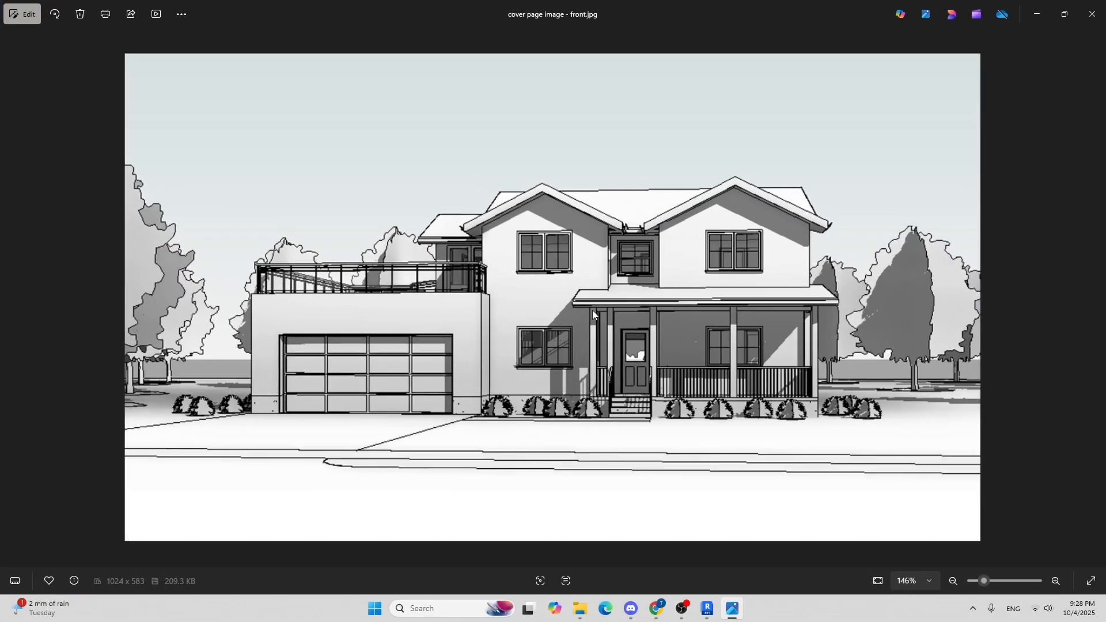
pyautogui.scroll(-5, 594, 315)
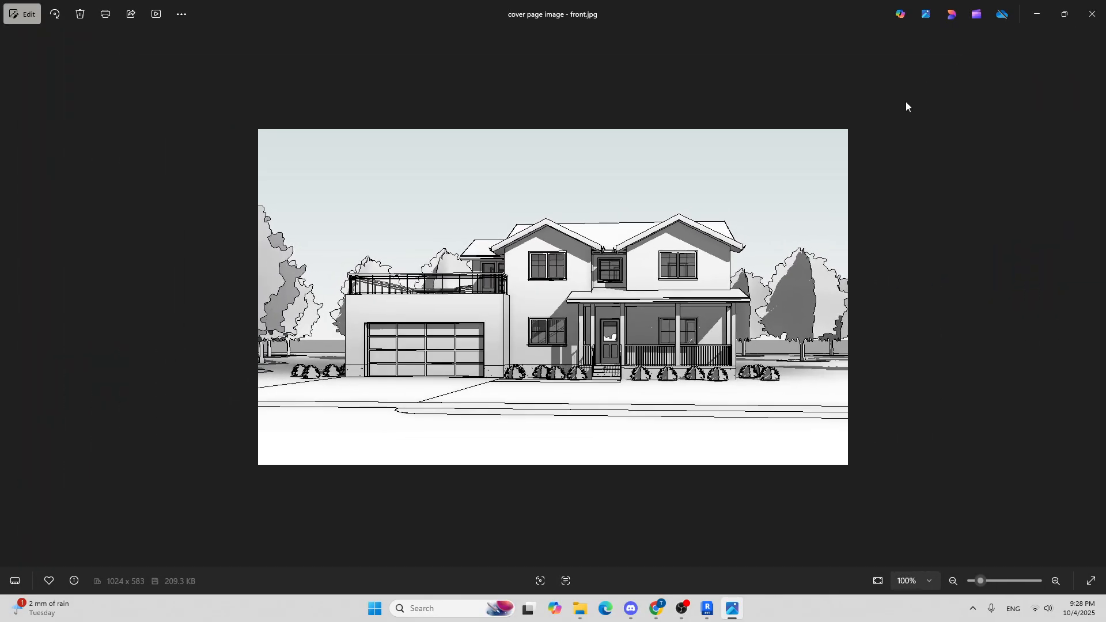
pyautogui.click(1089, 16)
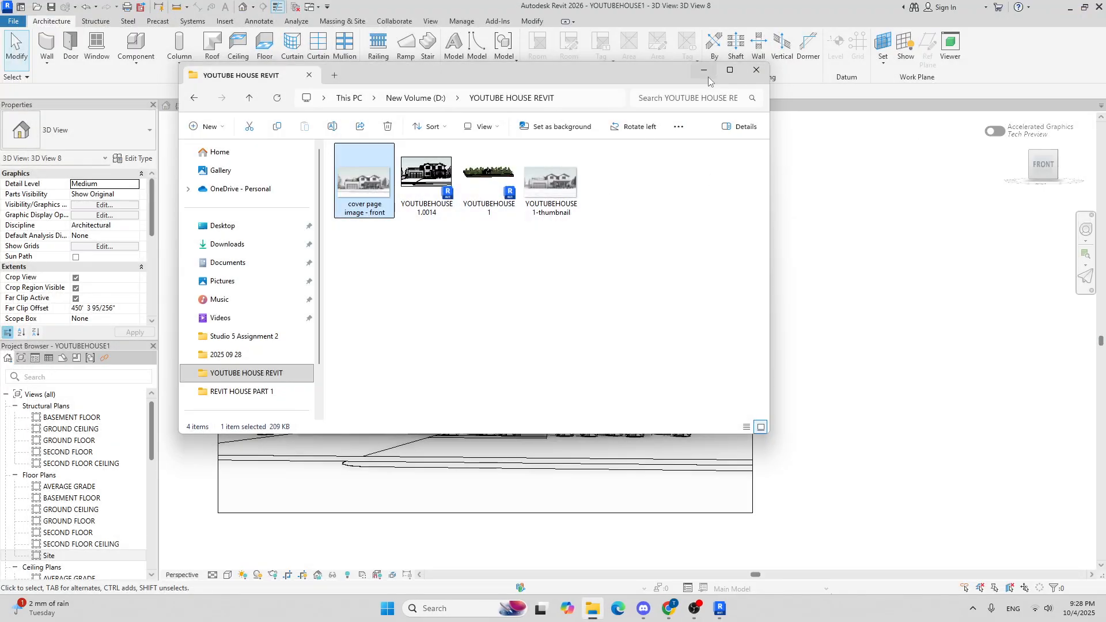
pyautogui.click(705, 74)
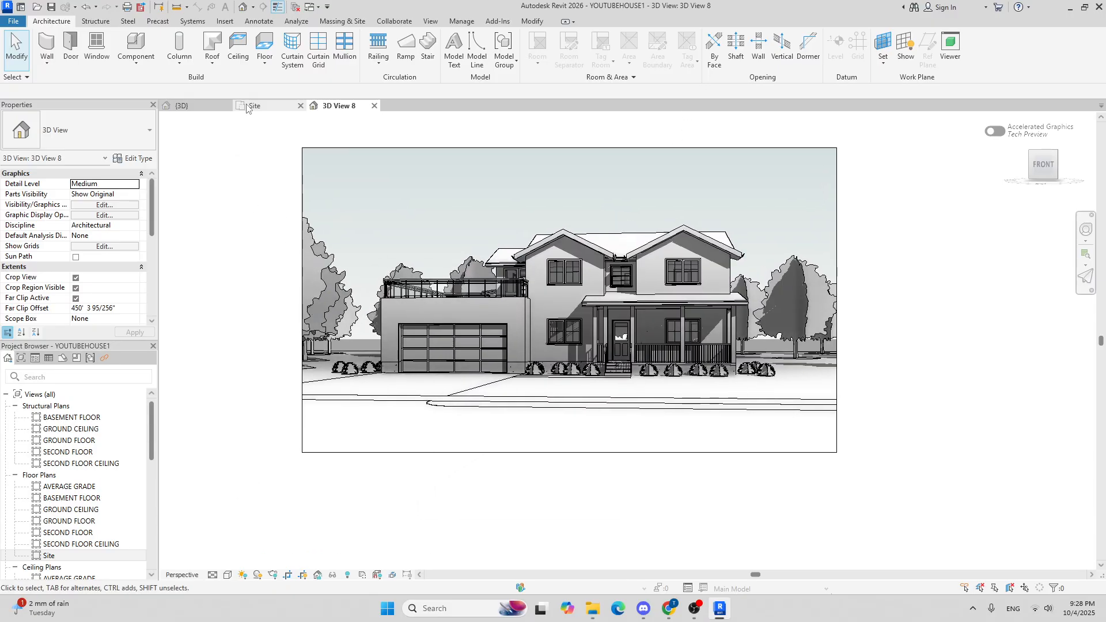
# Step: On the Site plan, place a new perspective camera with its eye near the road in front of the house and target behind it
pyautogui.click(251, 107)
pyautogui.scroll(3, 605, 450)
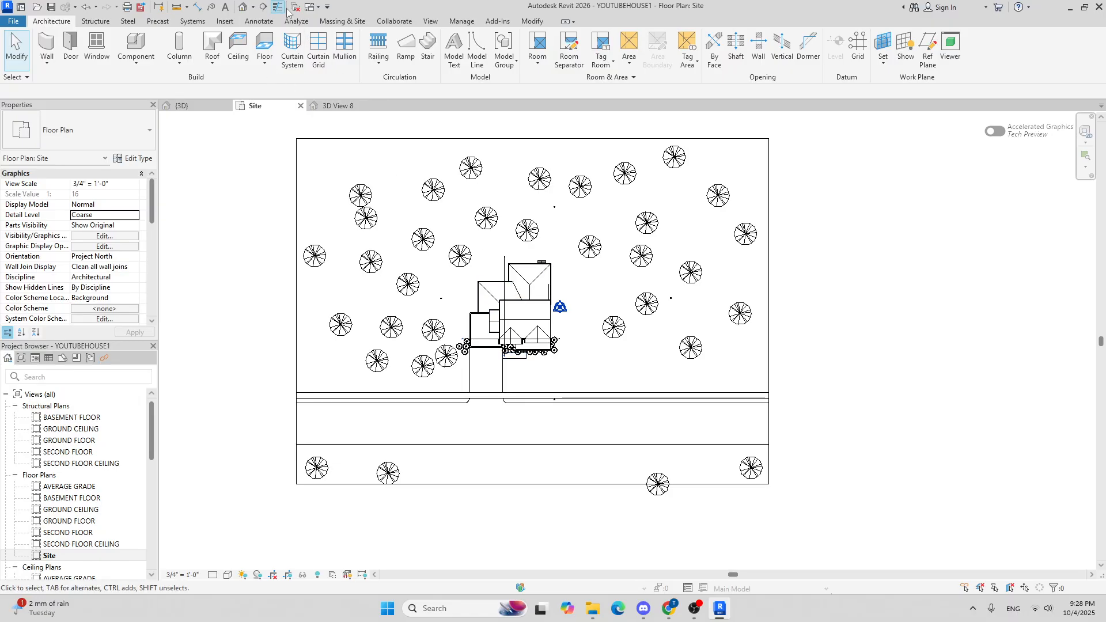
pyautogui.click(254, 8)
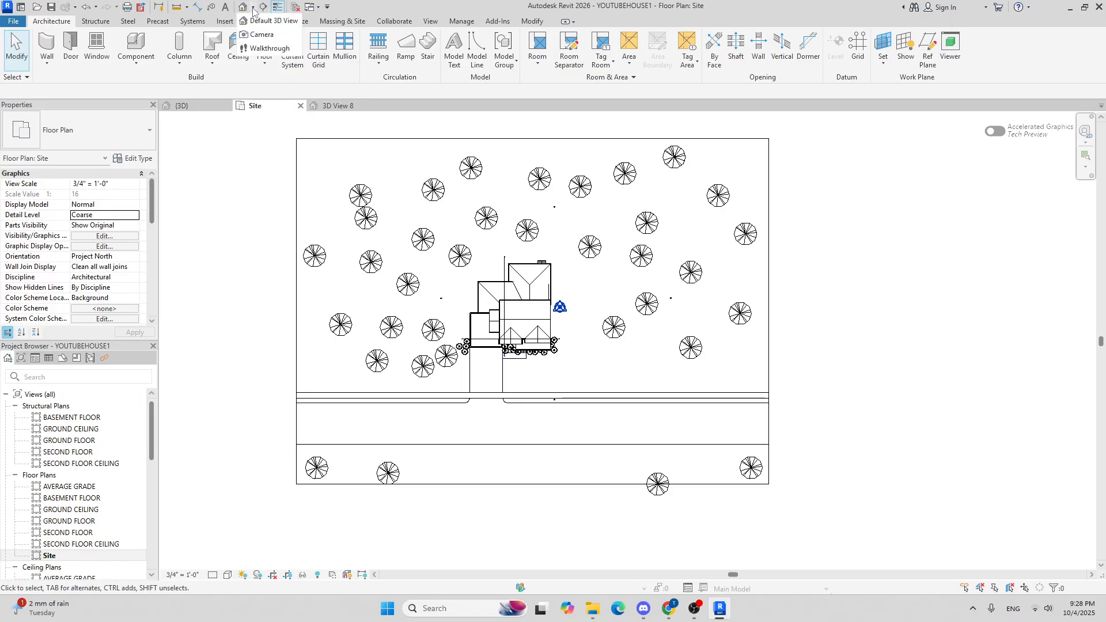
pyautogui.click(264, 40)
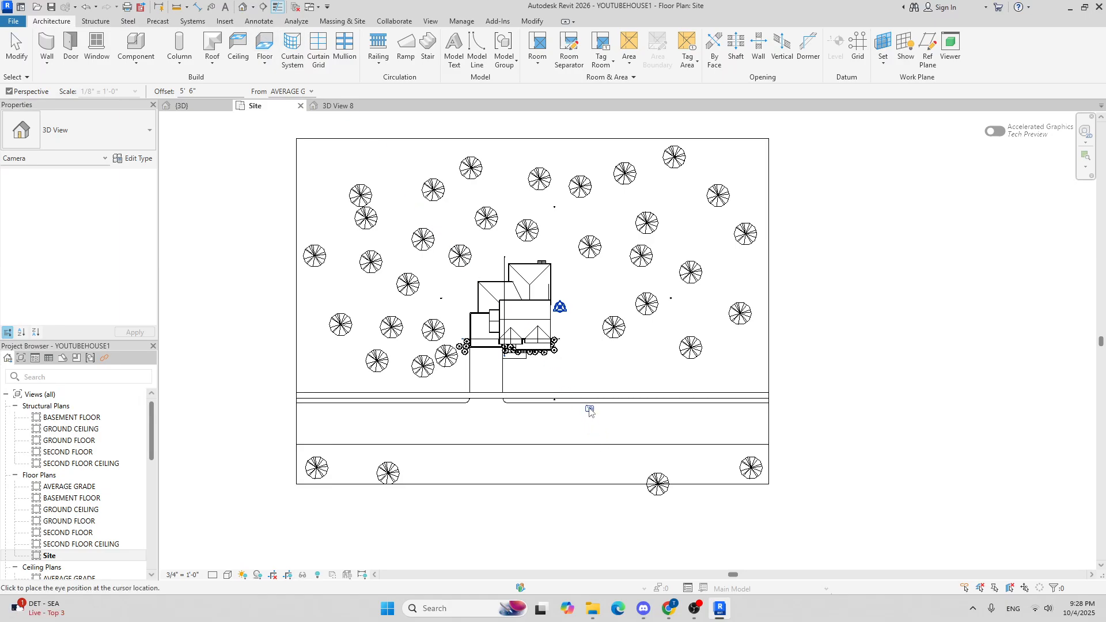
pyautogui.click(564, 413)
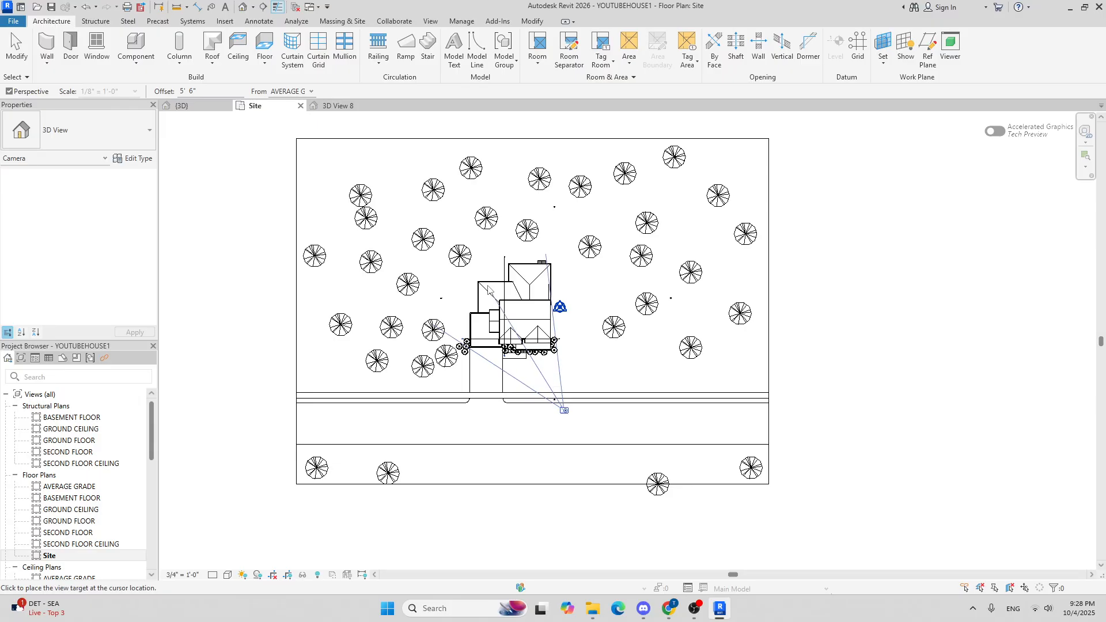
pyautogui.scroll(-2, 483, 272)
pyautogui.click(409, 144)
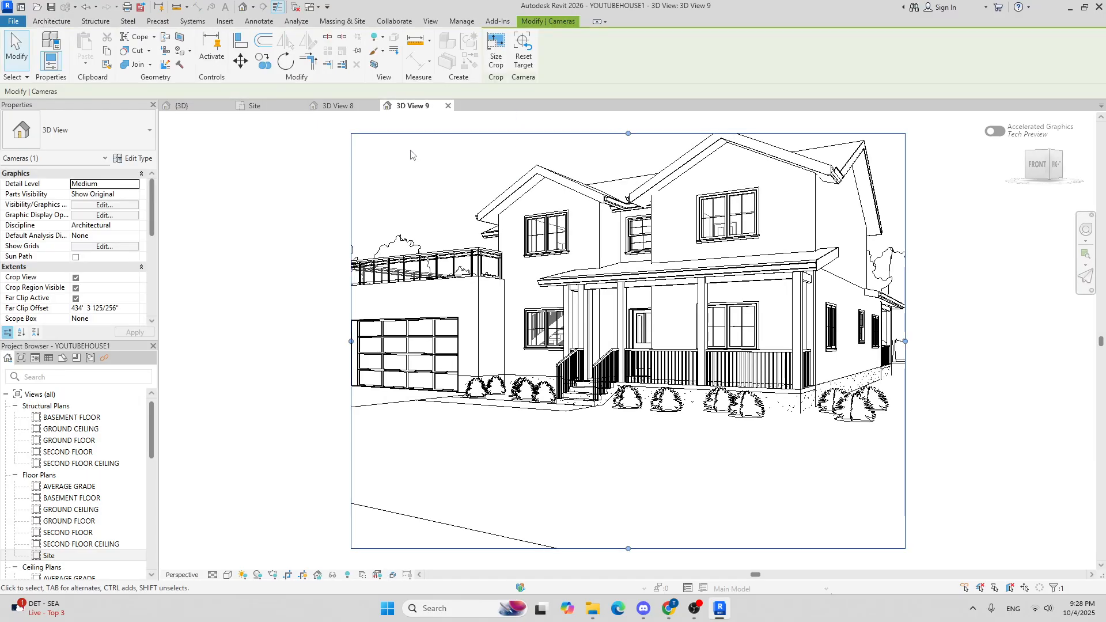
# Step: Resize the new camera view's crop region to frame the house with the surrounding trees
pyautogui.scroll(-4, 418, 164)
pyautogui.scroll(-1, 480, 190)
pyautogui.moveTo(480, 190); pyautogui.dragTo(519, 305, button='middle')
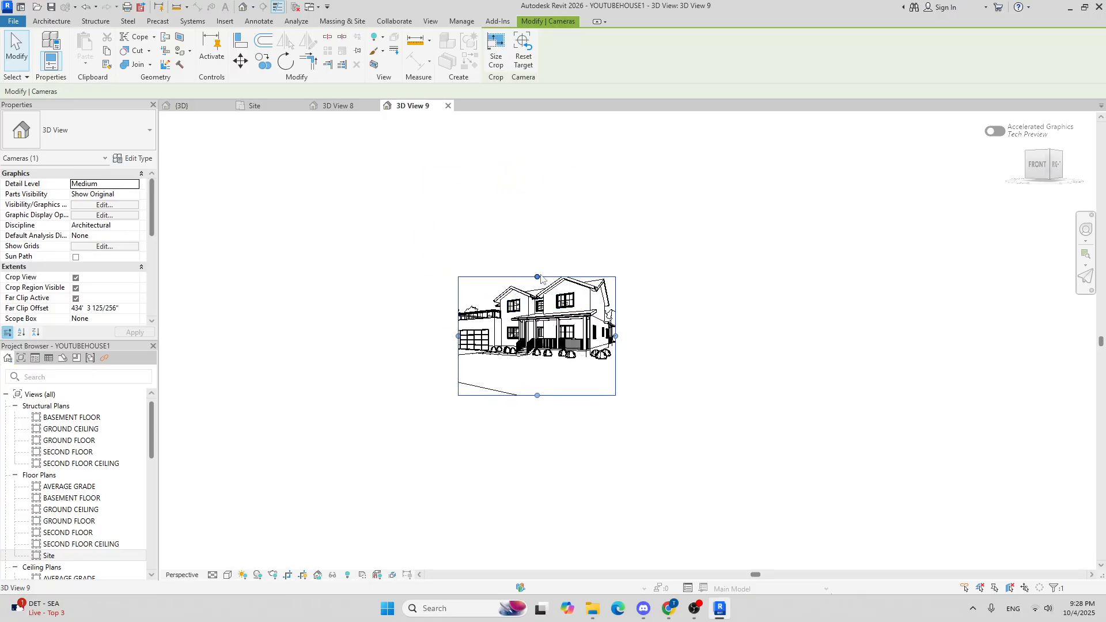
pyautogui.moveTo(537, 277); pyautogui.dragTo(537, 231)
pyautogui.moveTo(459, 313); pyautogui.dragTo(394, 313)
pyautogui.moveTo(616, 314); pyautogui.dragTo(645, 314)
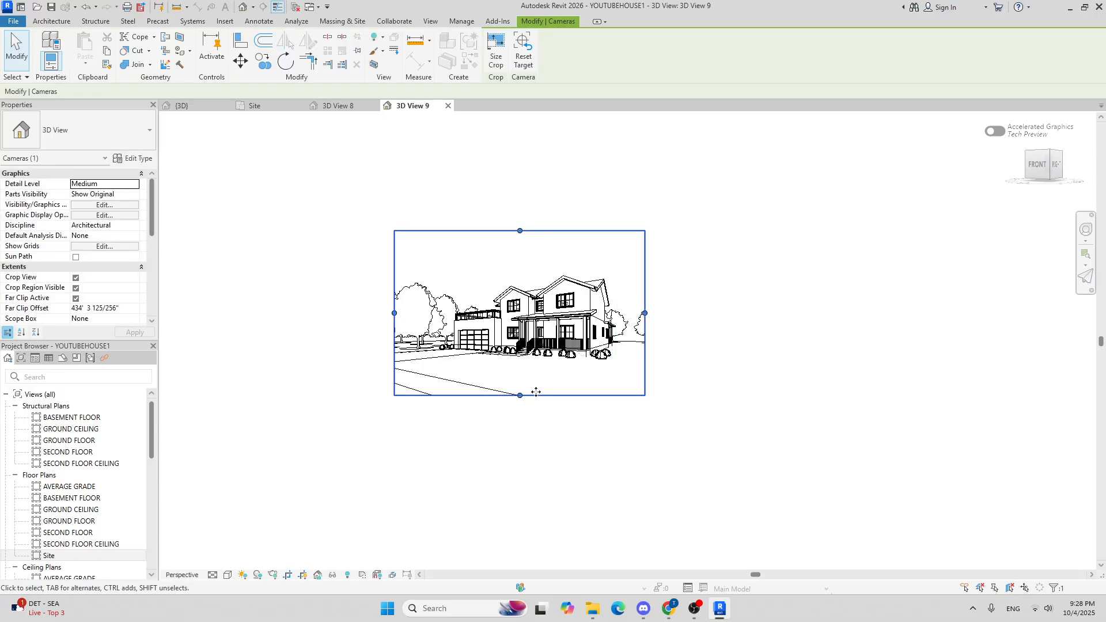
pyautogui.moveTo(520, 396); pyautogui.dragTo(520, 383)
pyautogui.scroll(2, 519, 271)
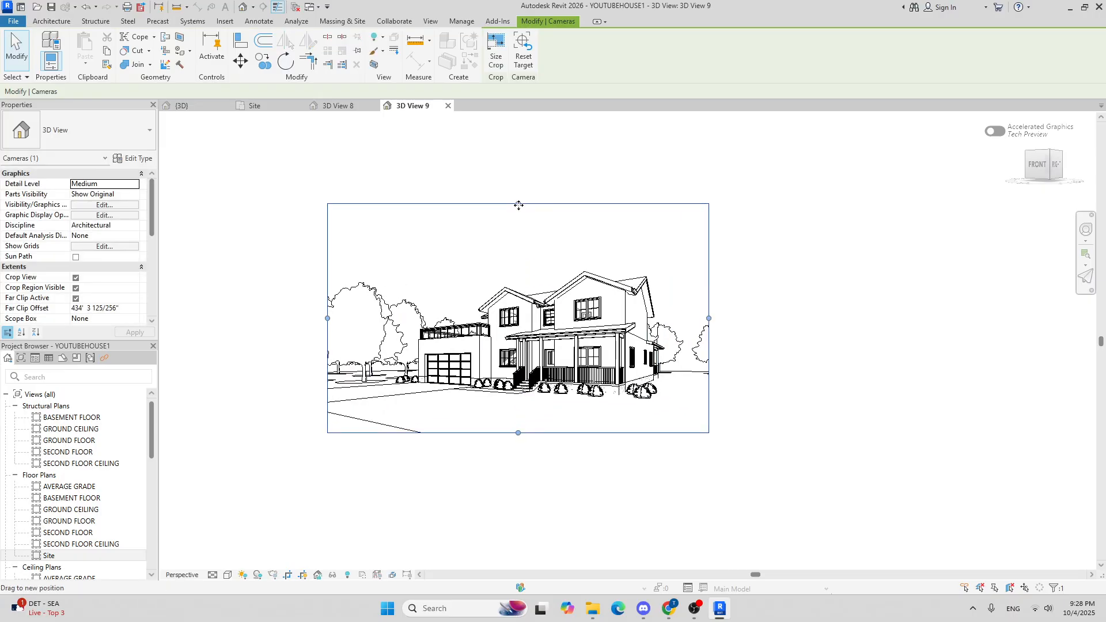
pyautogui.moveTo(519, 202); pyautogui.dragTo(518, 235)
pyautogui.moveTo(710, 333); pyautogui.dragTo(685, 334)
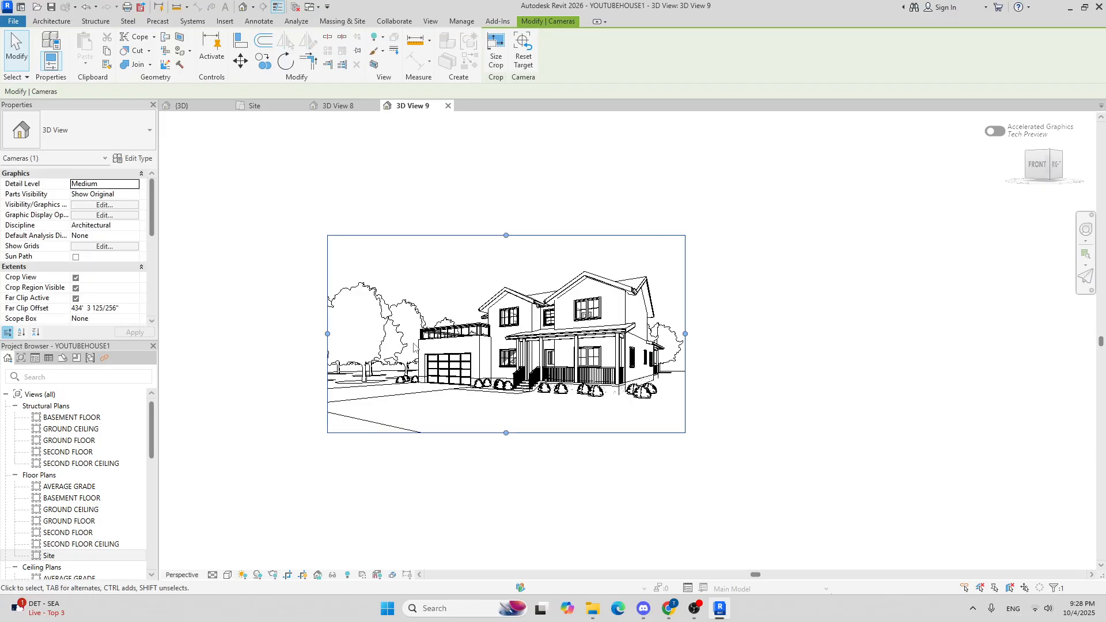
pyautogui.moveTo(327, 334); pyautogui.dragTo(342, 336)
pyautogui.click(796, 365)
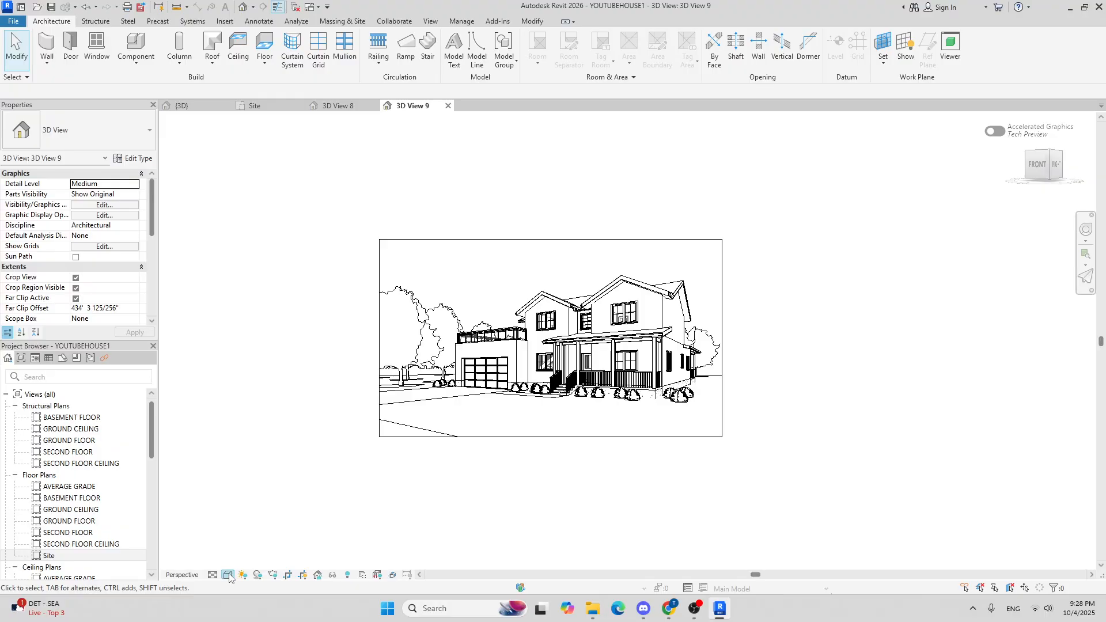
# Step: Set the camera view's visual style to Realistic
pyautogui.click(228, 575)
pyautogui.click(248, 563)
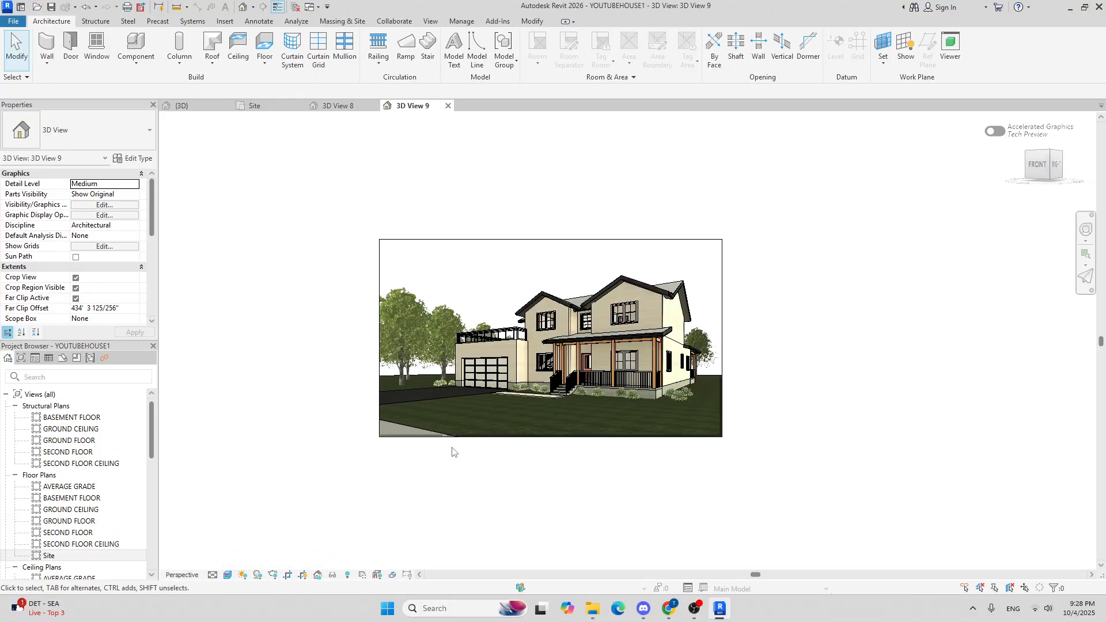
pyautogui.scroll(4, 493, 486)
pyautogui.moveTo(395, 387); pyautogui.dragTo(516, 391, button='middle')
pyautogui.scroll(-1, 395, 337)
pyautogui.moveTo(488, 347); pyautogui.dragTo(457, 338, button='middle')
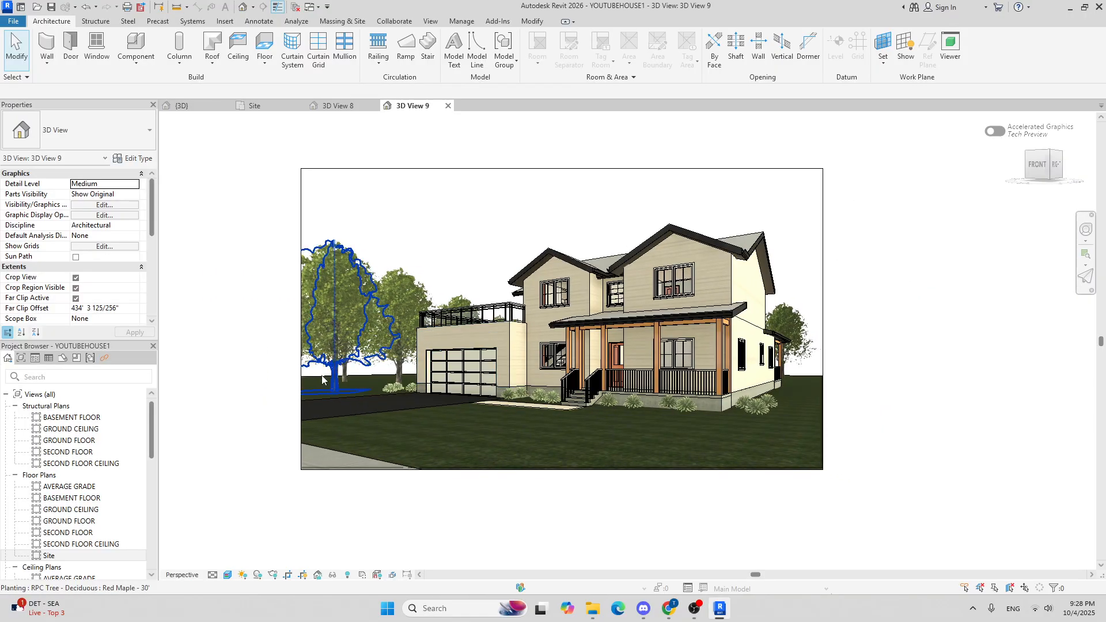
# Step: Enable Cast Shadows in the view's Graphic Display Options and apply
pyautogui.click(228, 575)
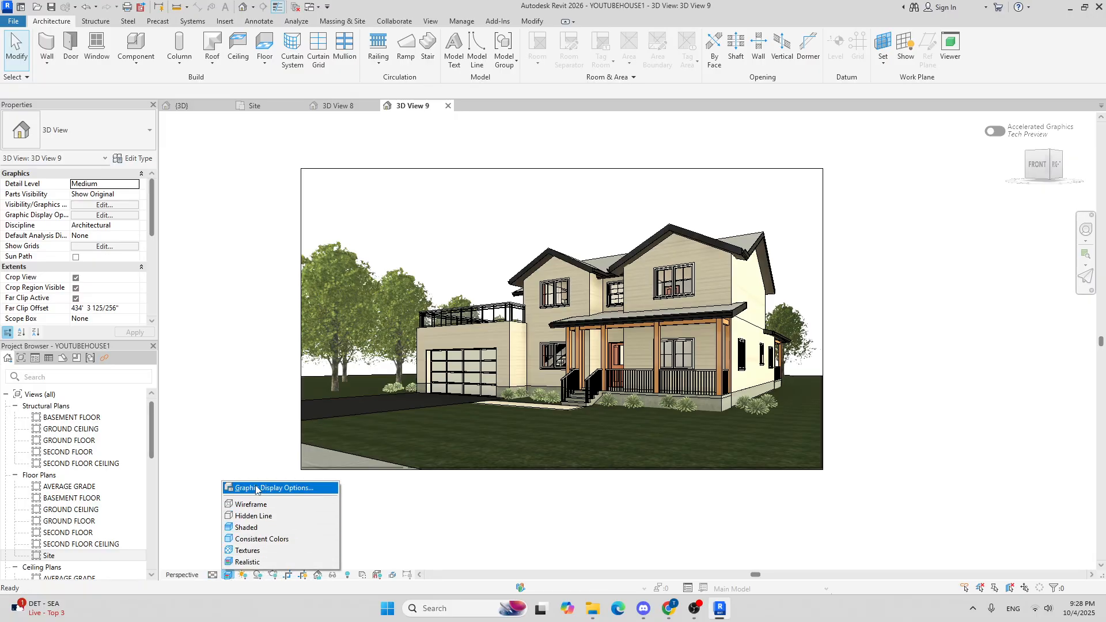
pyautogui.click(262, 489)
pyautogui.click(123, 244)
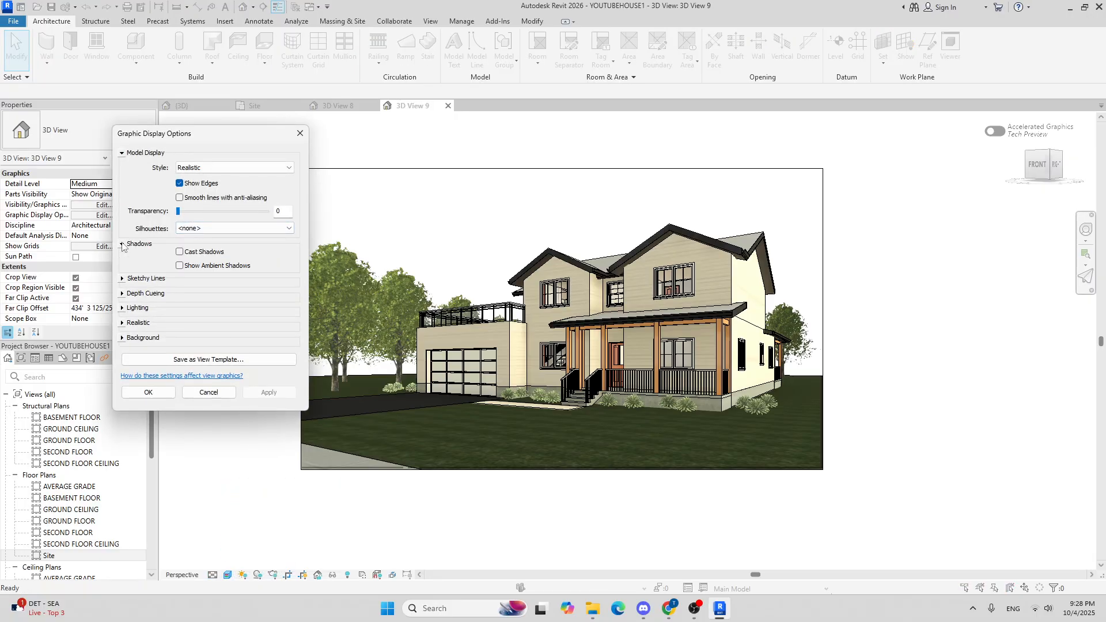
pyautogui.click(180, 252)
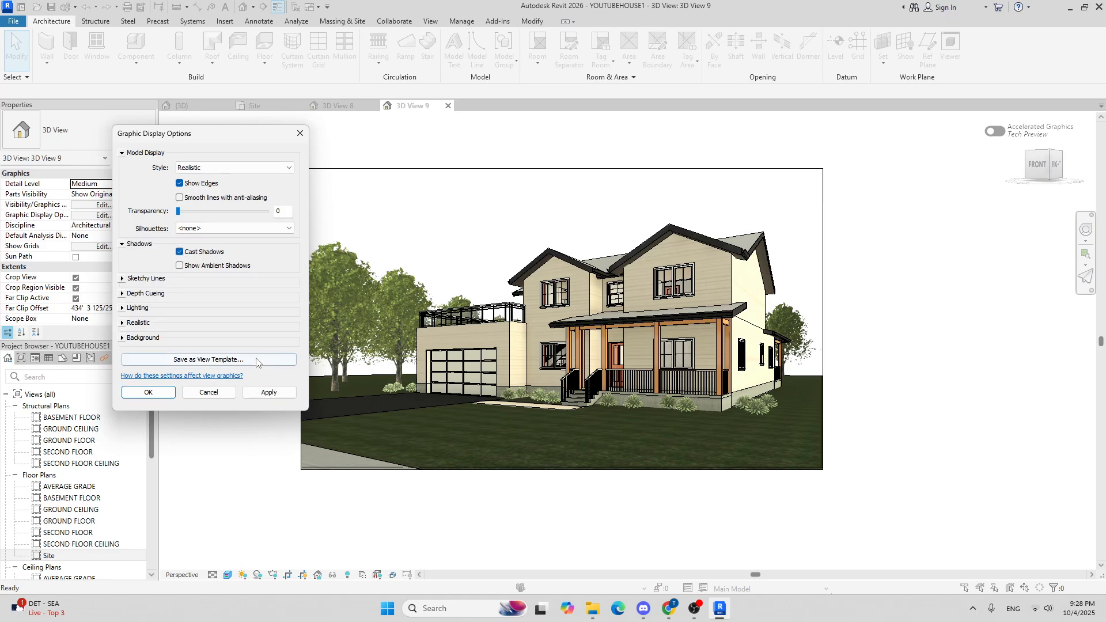
pyautogui.click(268, 393)
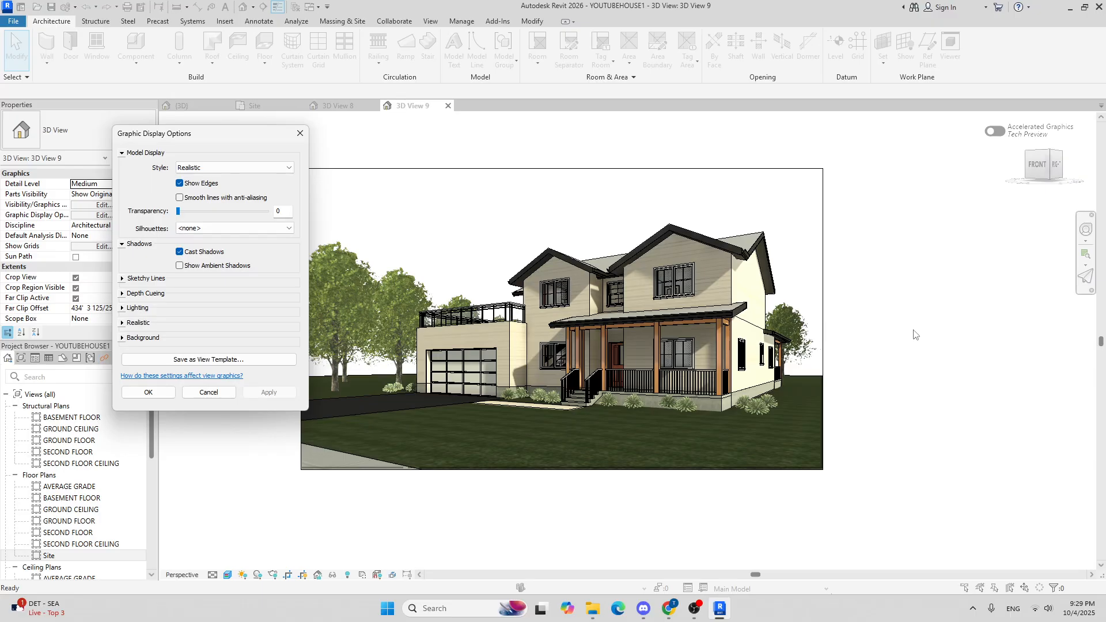
# Step: Set the graphic display background to Sky, apply, and close the dialog
pyautogui.click(138, 338)
pyautogui.click(236, 356)
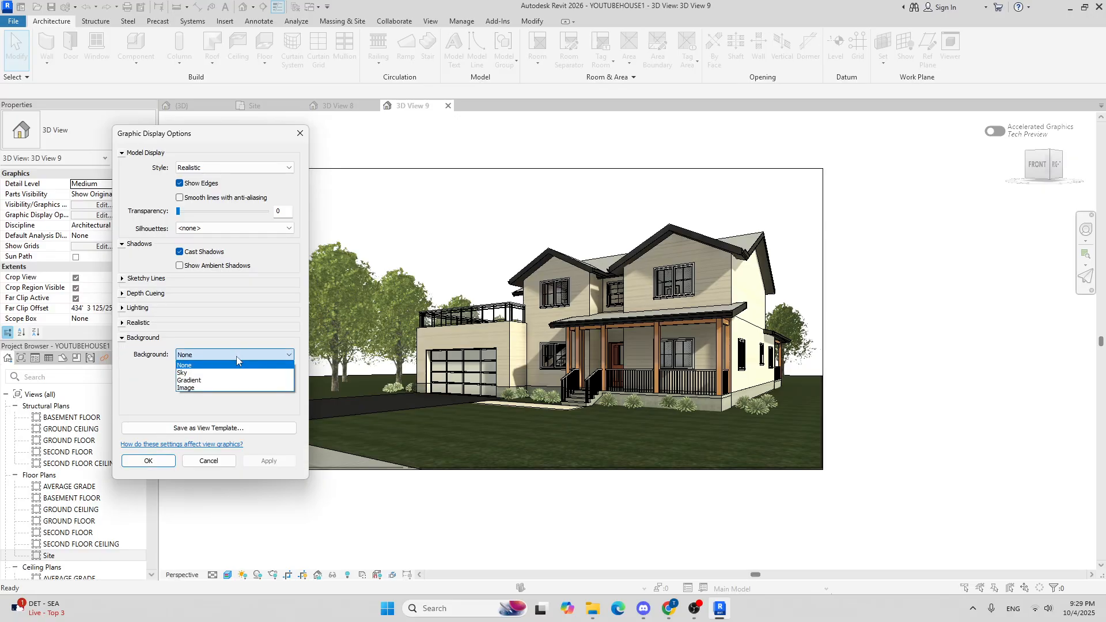
pyautogui.click(230, 374)
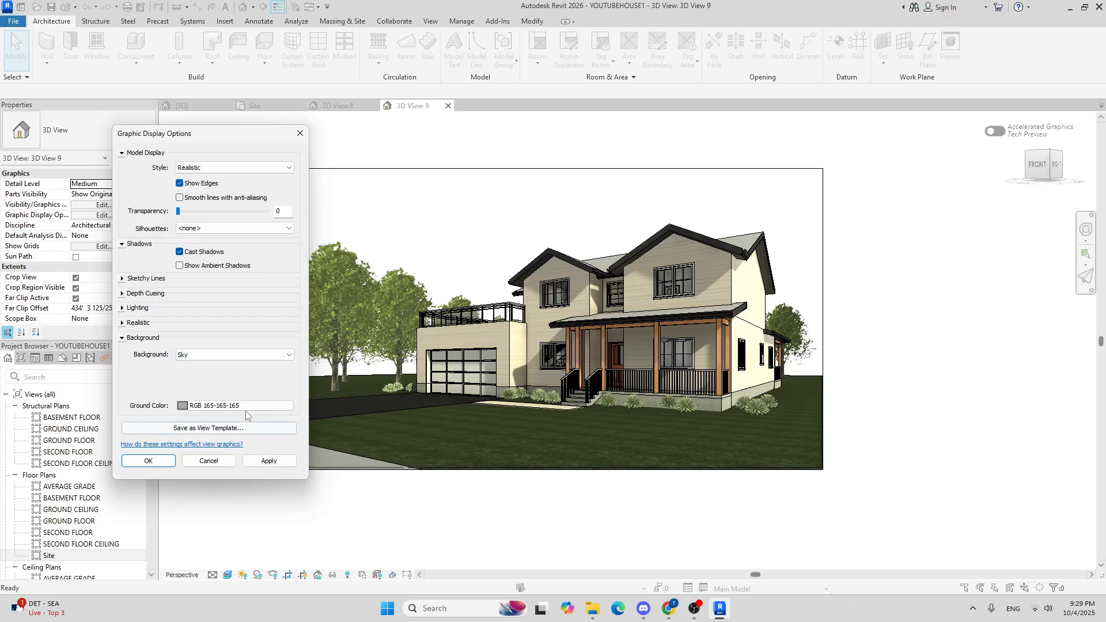
pyautogui.click(272, 462)
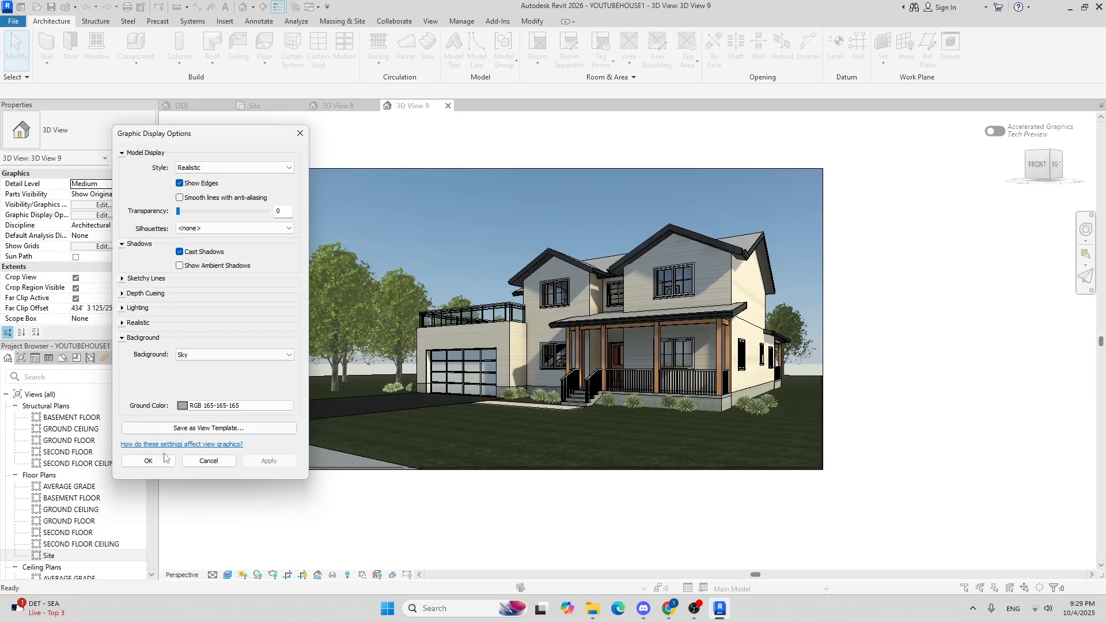
pyautogui.click(148, 461)
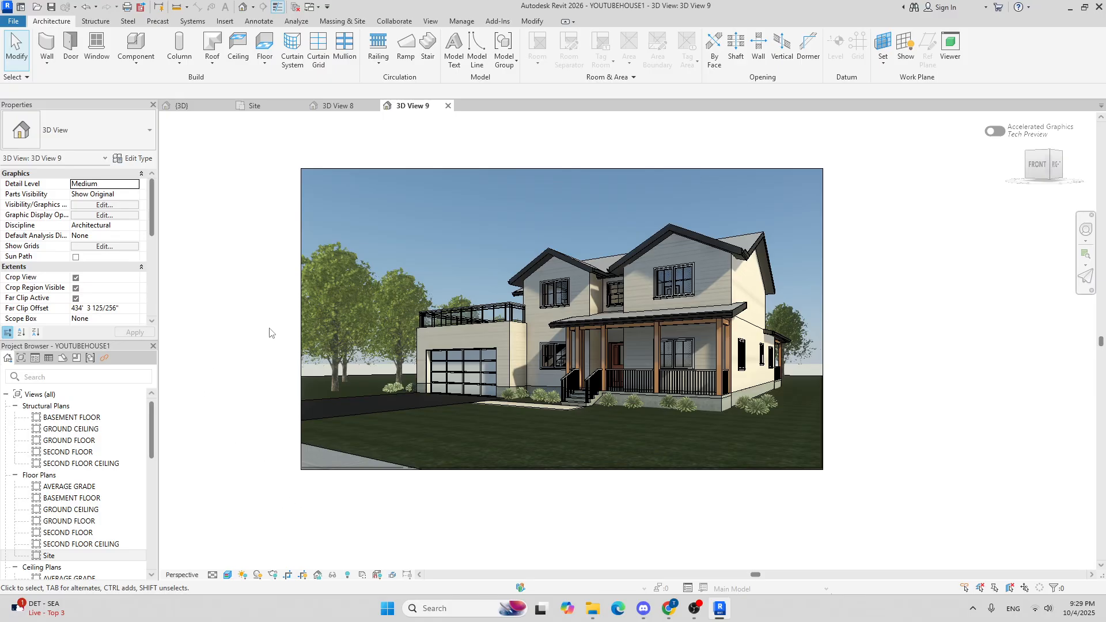
# Step: Open the Rendering settings and set quality to High and output resolution to Printer at 300 DPI
pyautogui.moveTo(269, 333); pyautogui.dragTo(293, 314, button='middle')
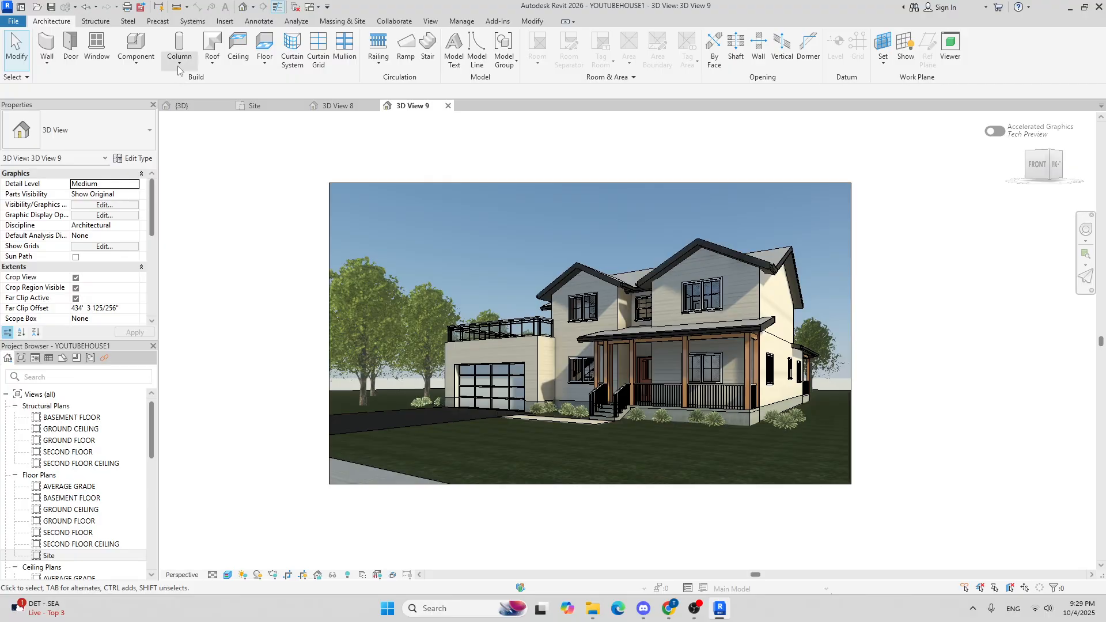
pyautogui.click(274, 575)
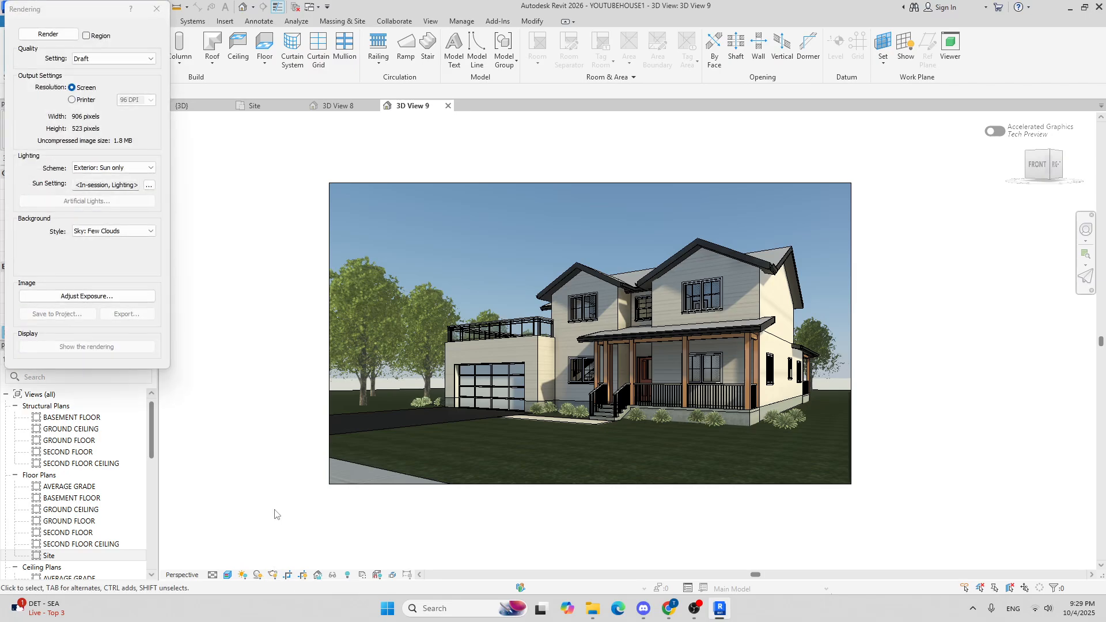
pyautogui.click(116, 58)
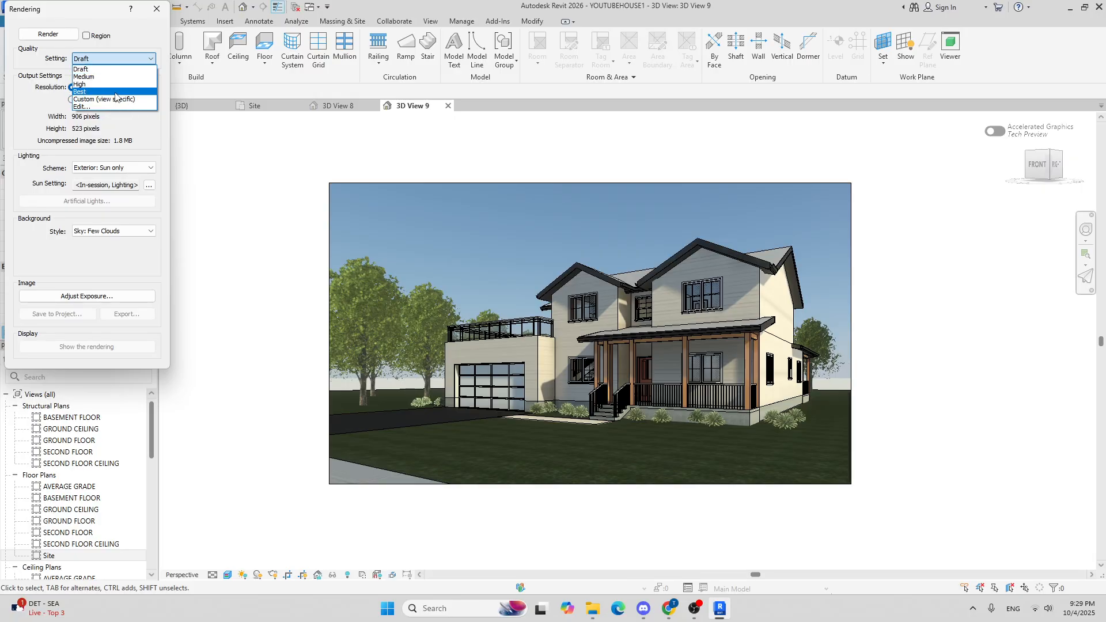
pyautogui.click(81, 84)
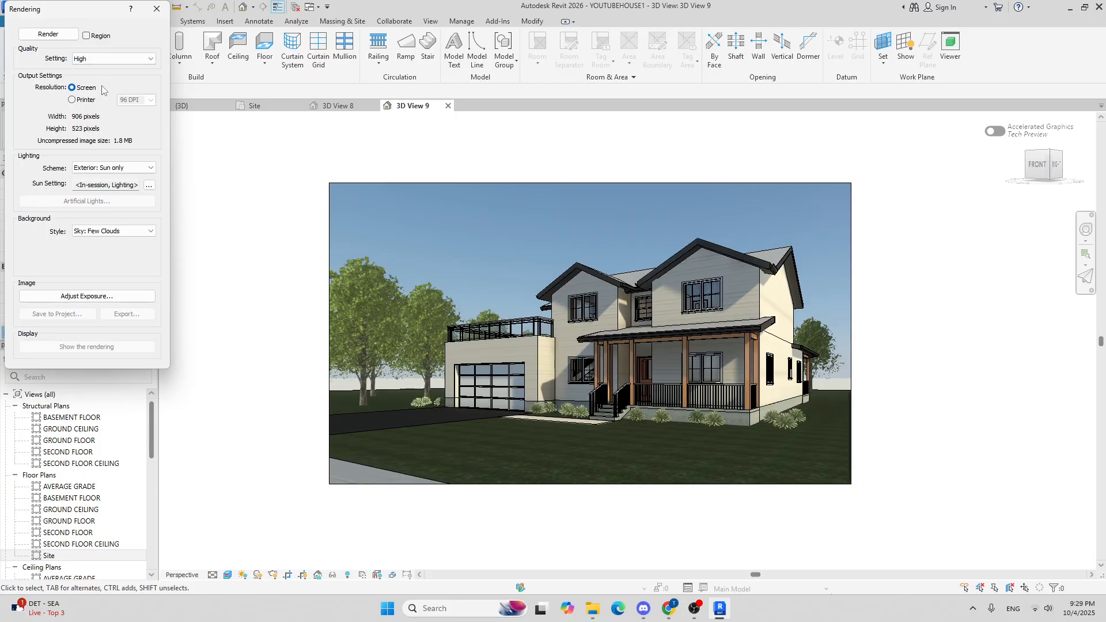
pyautogui.click(72, 100)
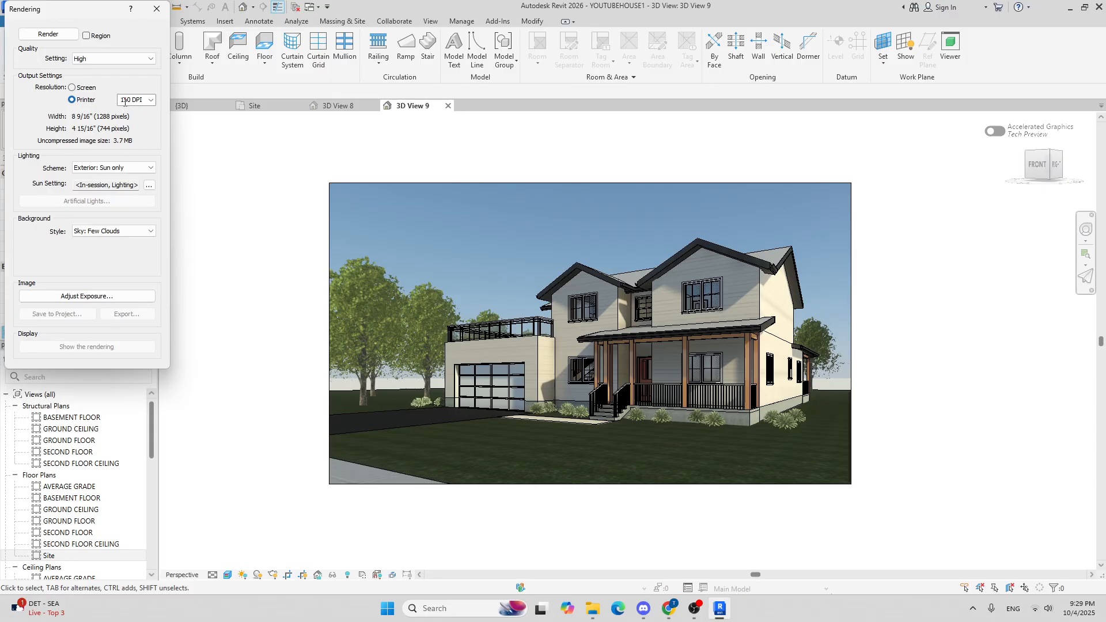
pyautogui.click(132, 100)
pyautogui.click(151, 100)
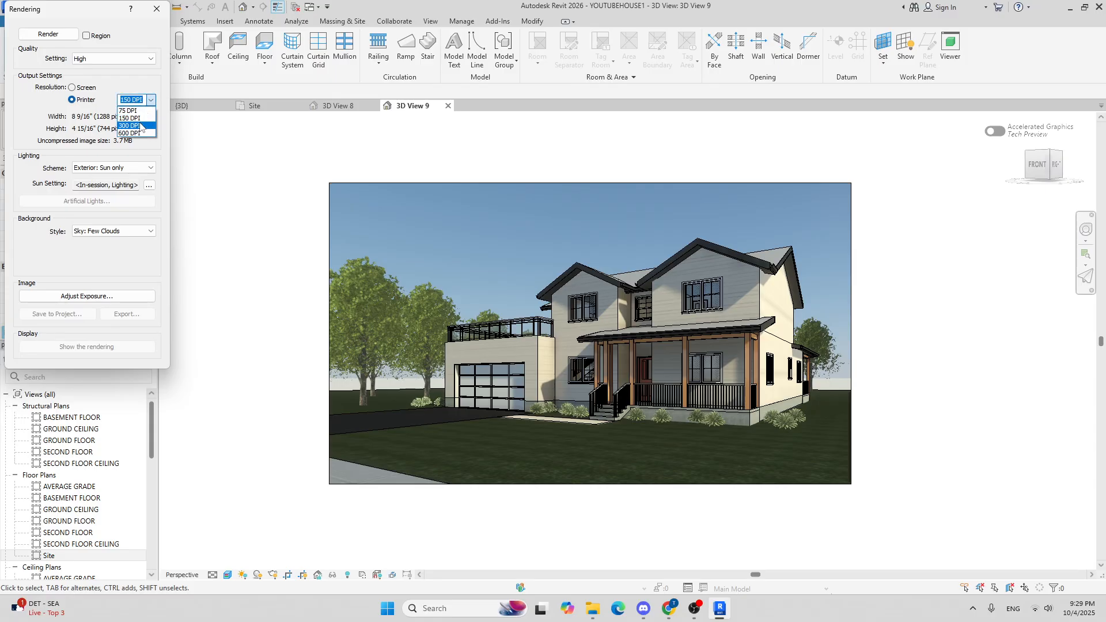
pyautogui.click(135, 125)
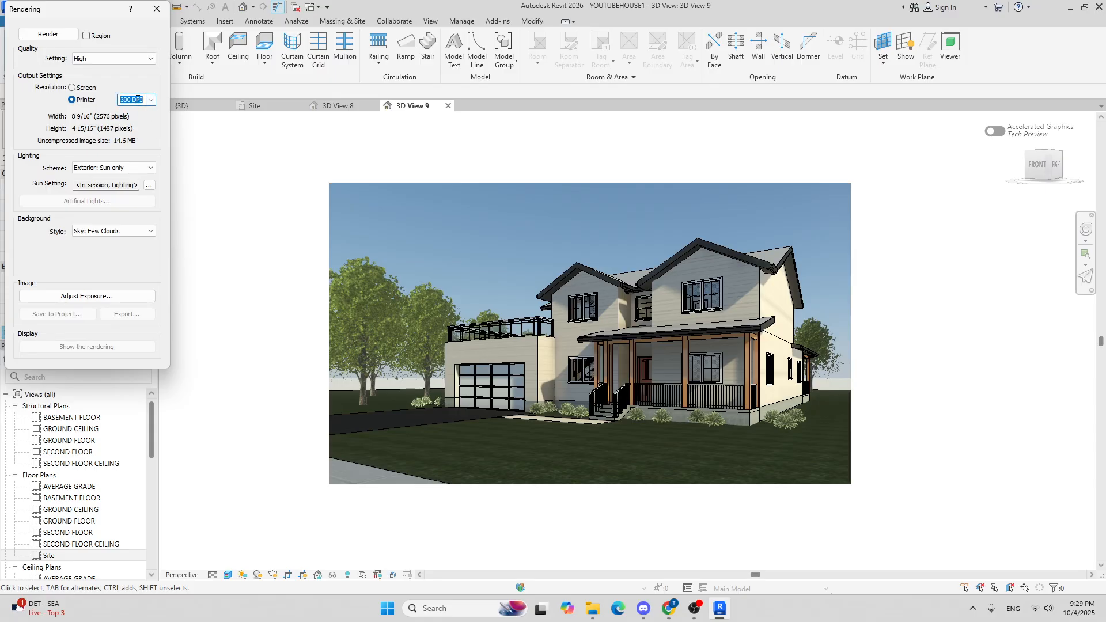
# Step: Set the rendering lighting scheme to Exterior: Sun and Artificial and open its sun settings
pyautogui.click(144, 168)
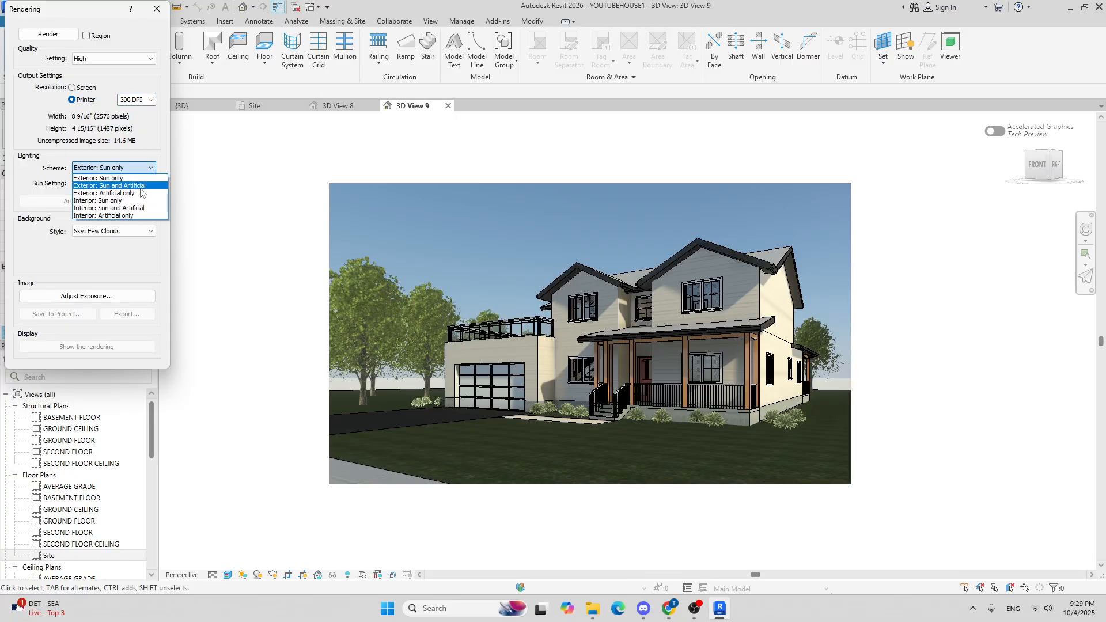
pyautogui.click(140, 186)
pyautogui.click(150, 184)
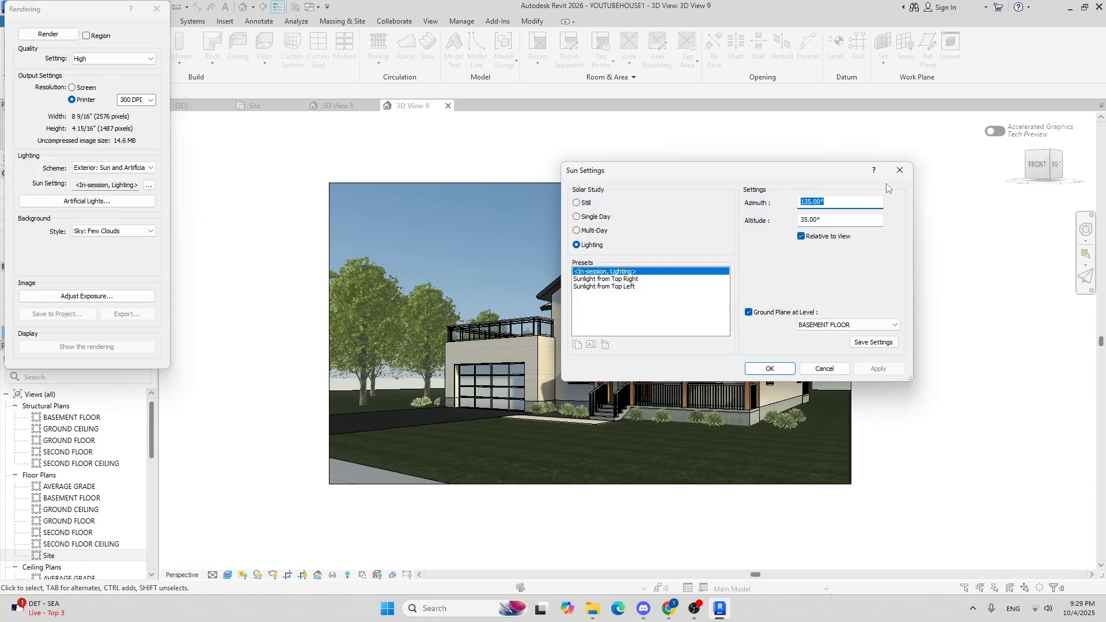
# Step: Set the sun study to Still and change the project location to New York, NY
pyautogui.click(576, 203)
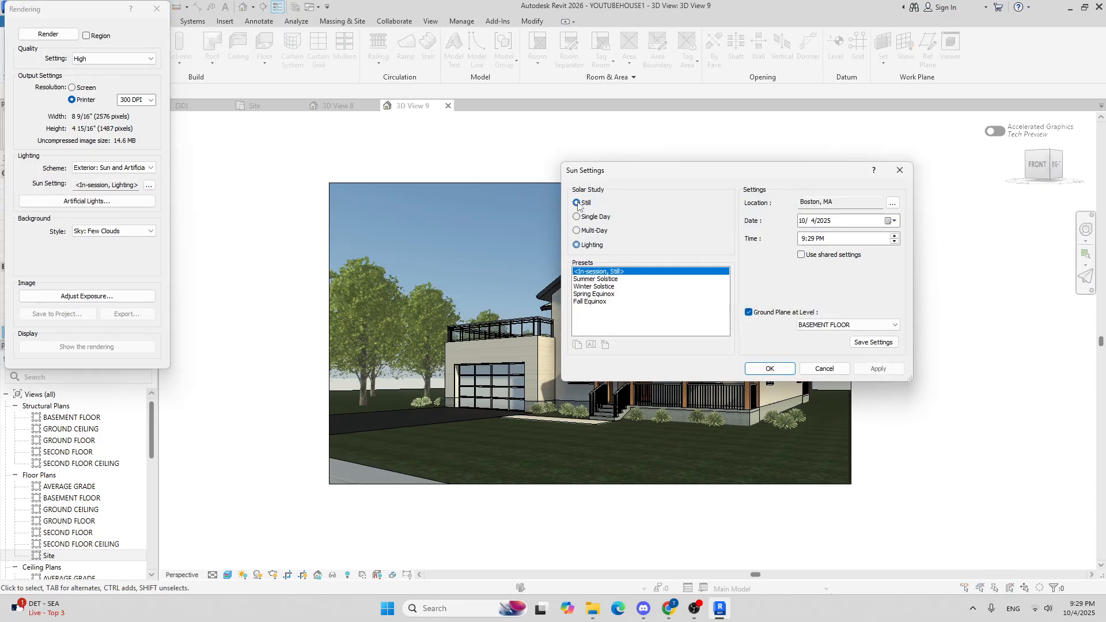
pyautogui.click(893, 204)
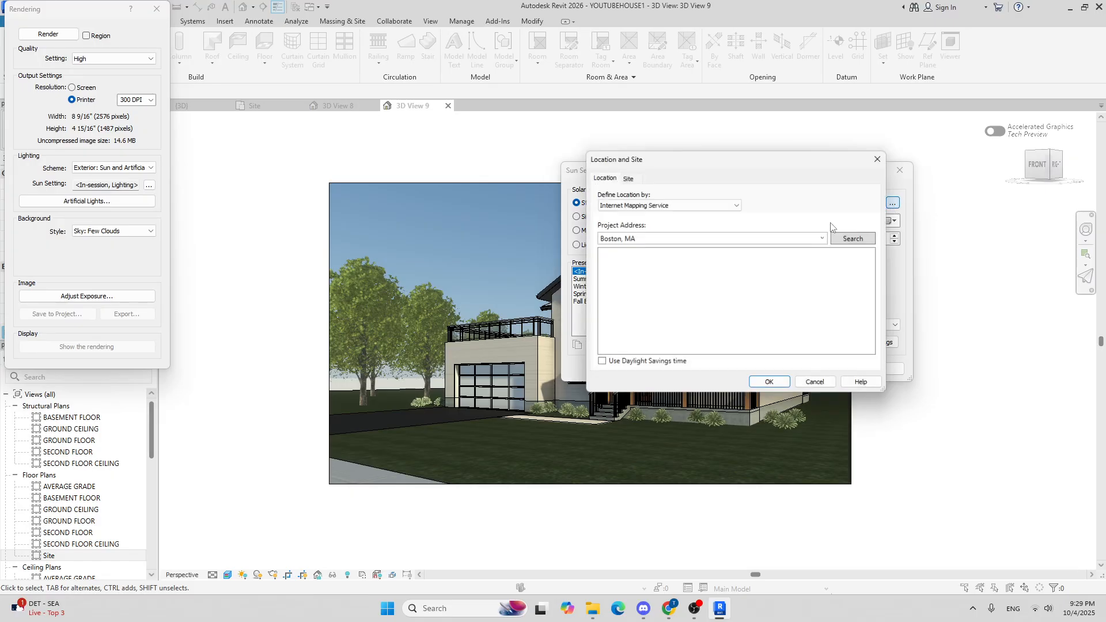
pyautogui.click(817, 237)
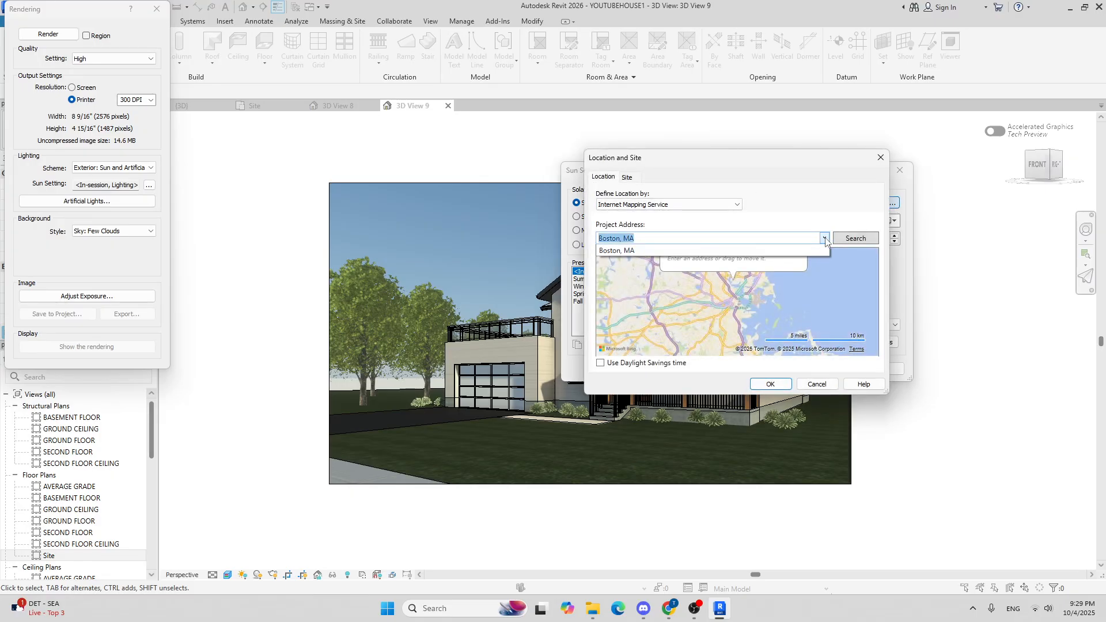
pyautogui.write('new york')
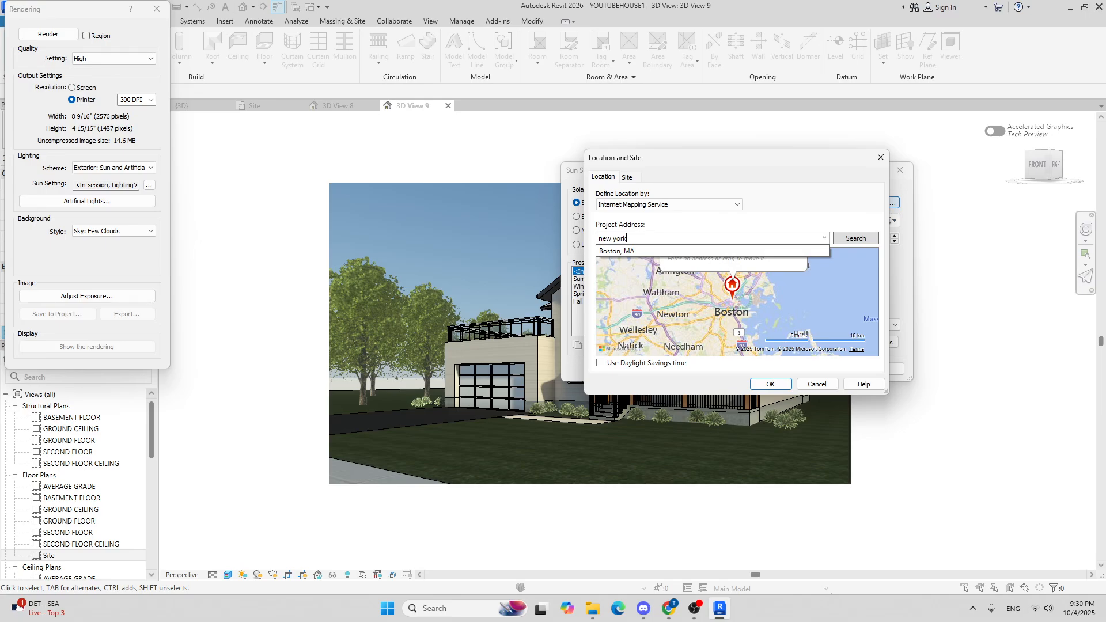
pyautogui.press('Return')
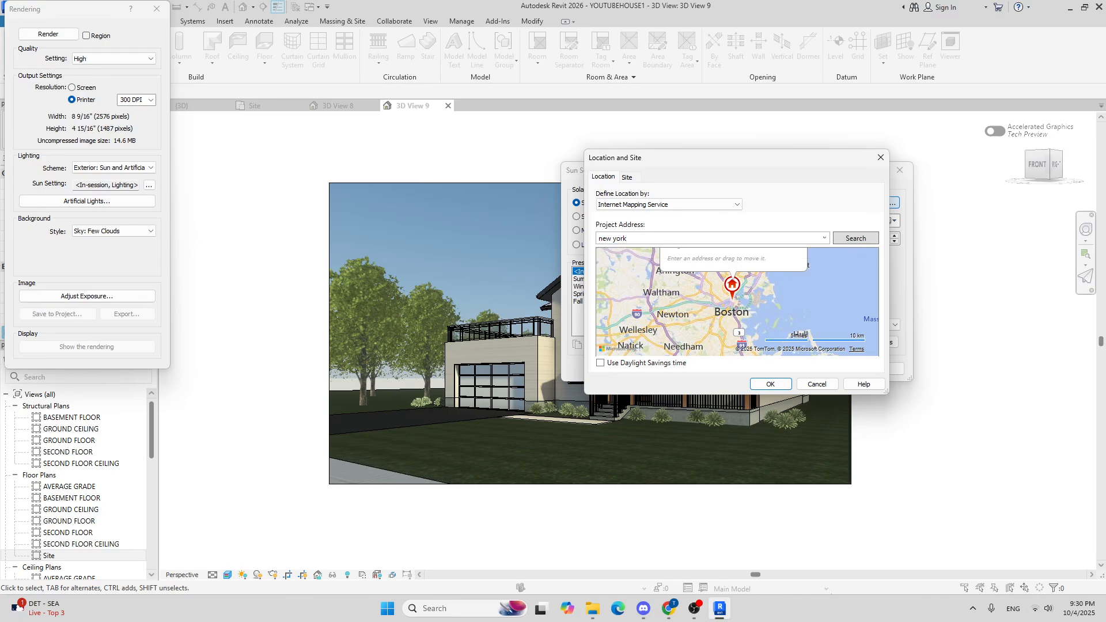
pyautogui.click(859, 239)
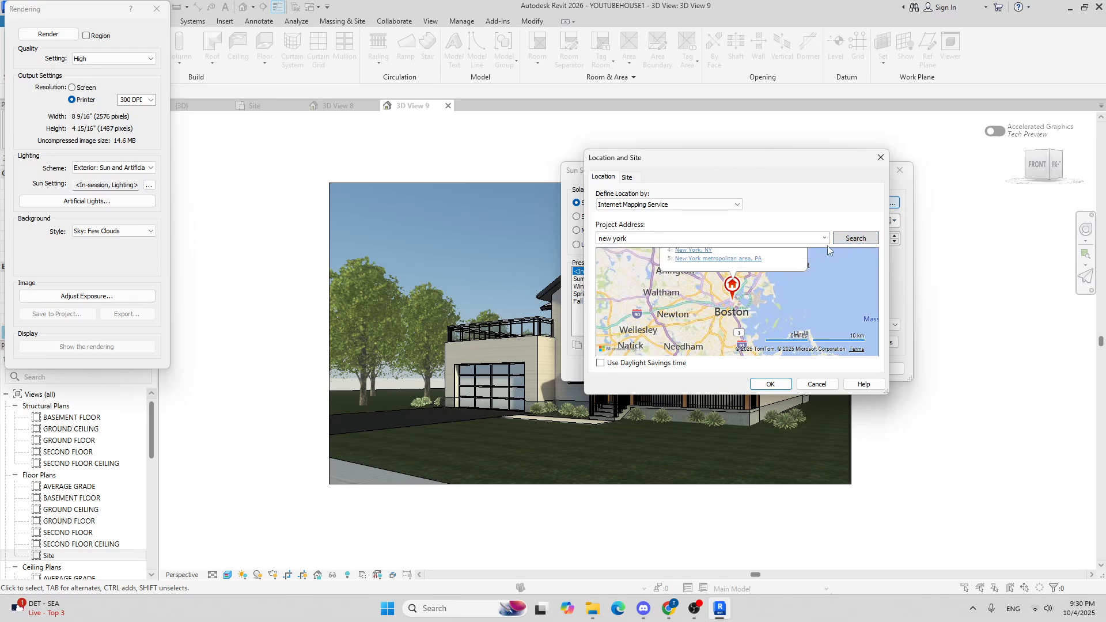
pyautogui.click(693, 251)
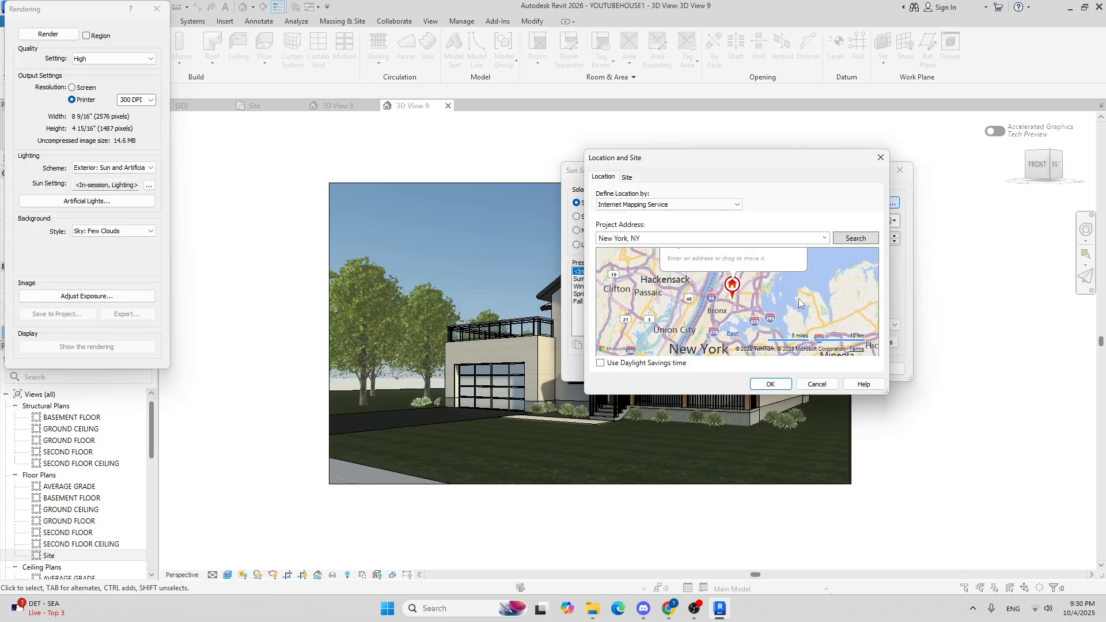
pyautogui.click(779, 383)
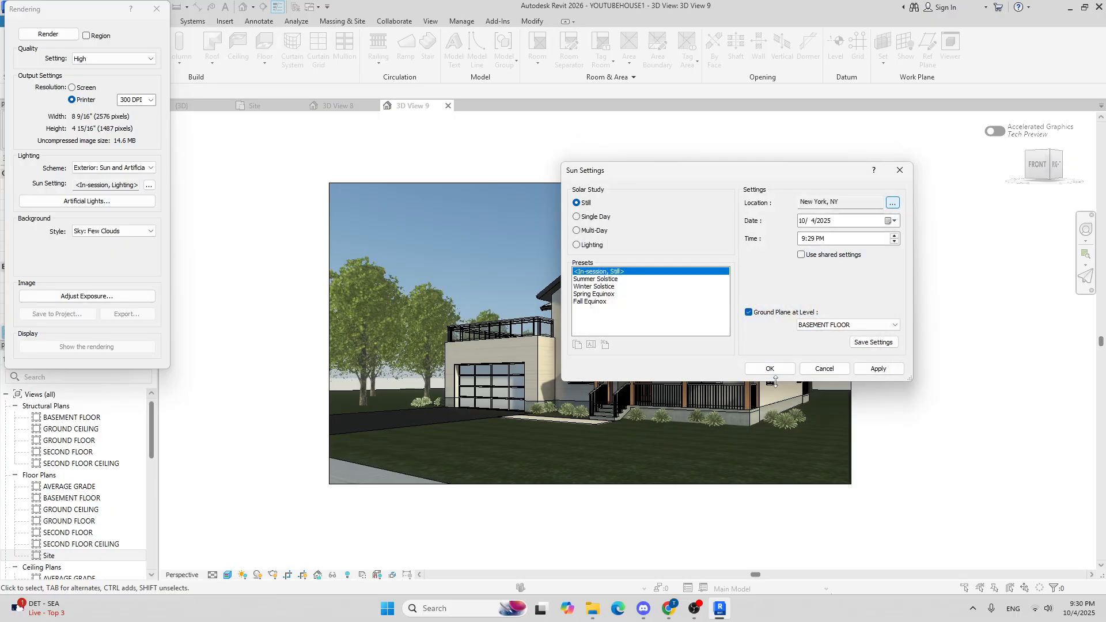
# Step: Set the sun time to 9:29 AM, apply and close the sun settings, then render the view
pyautogui.moveTo(724, 172); pyautogui.dragTo(243, 118)
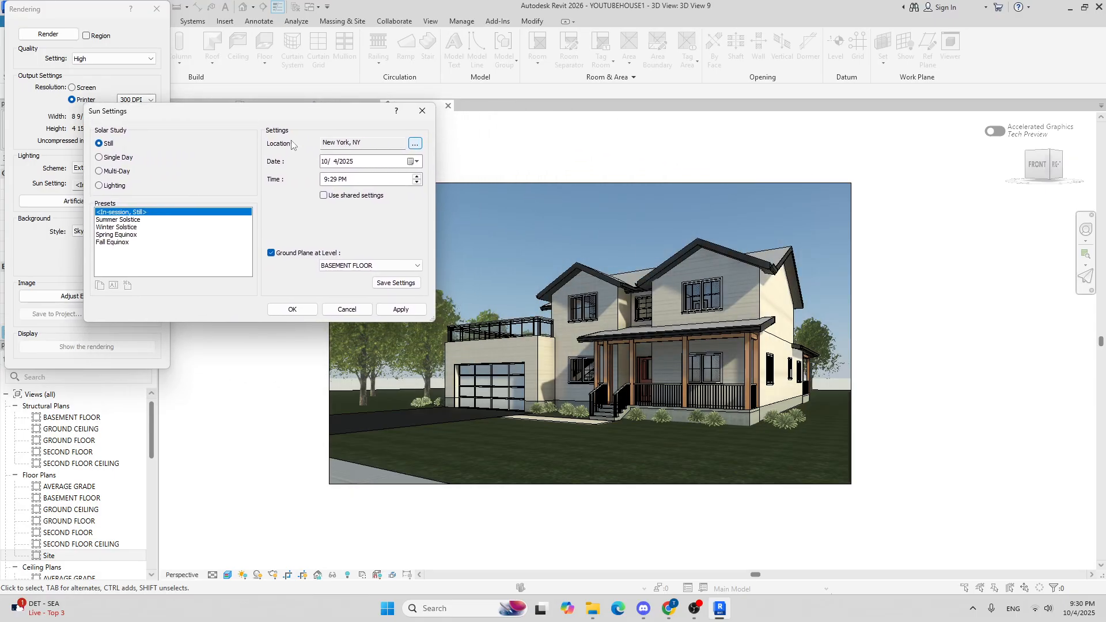
pyautogui.click(325, 182)
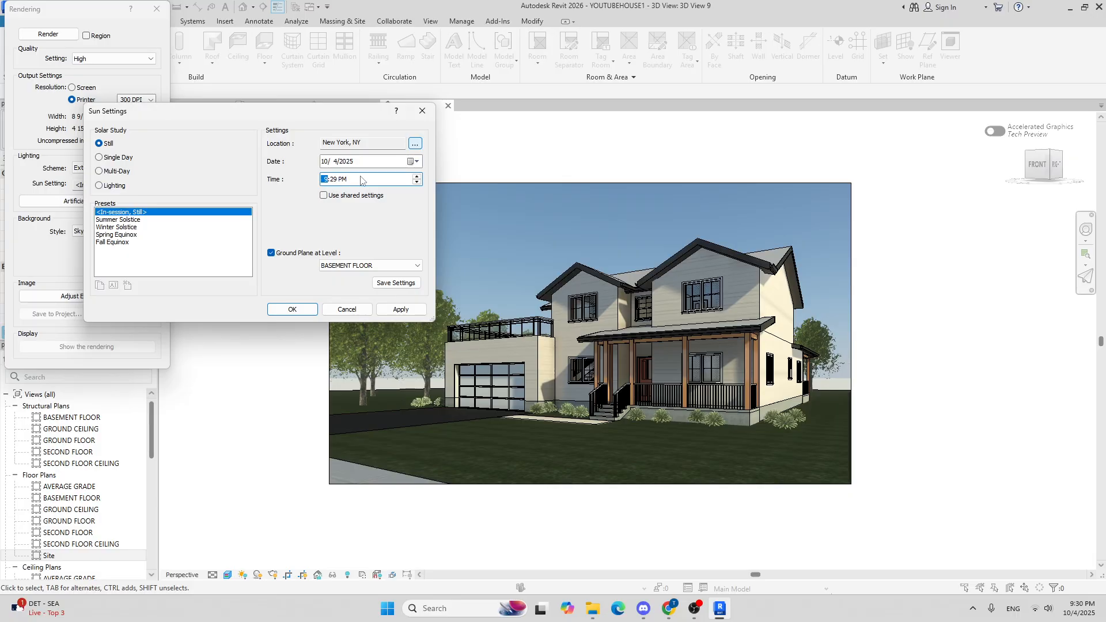
pyautogui.click(344, 182)
pyautogui.click(401, 309)
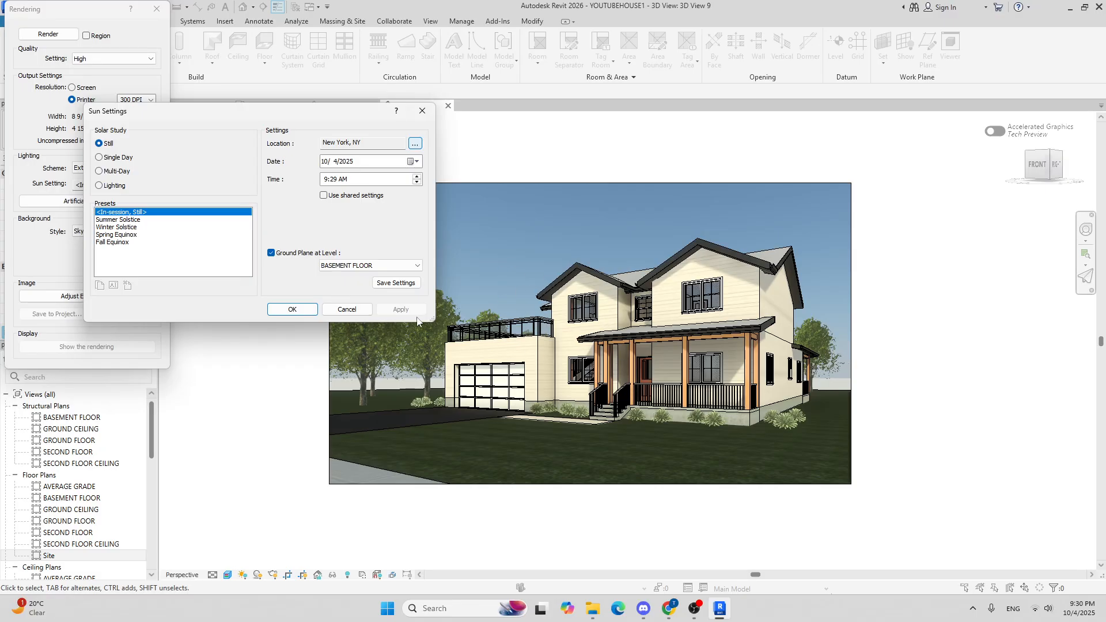
pyautogui.click(291, 310)
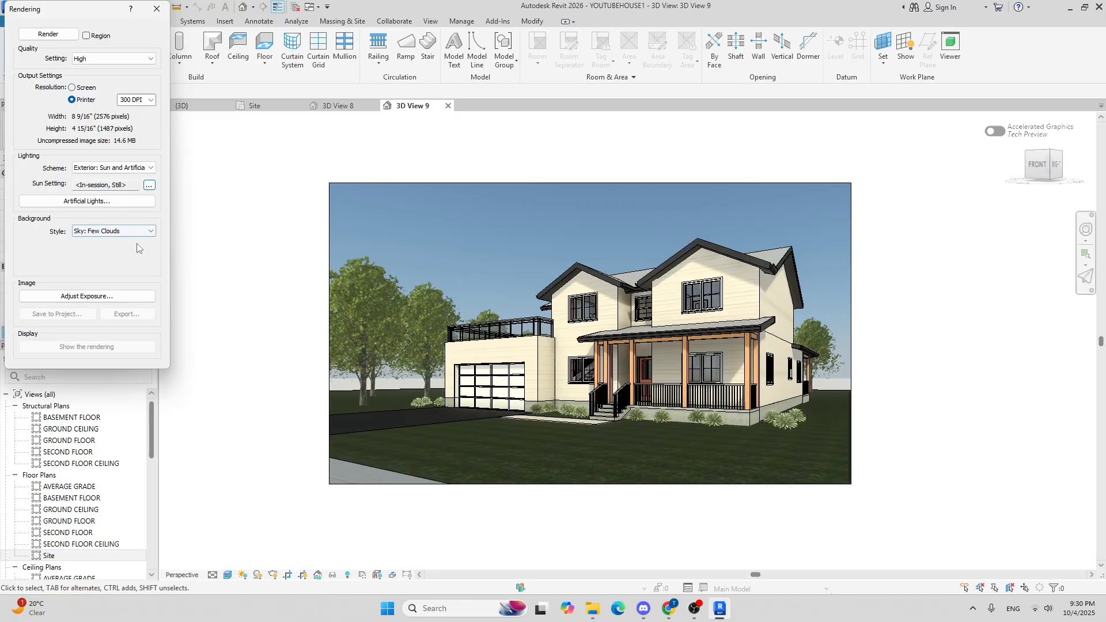
pyautogui.click(48, 34)
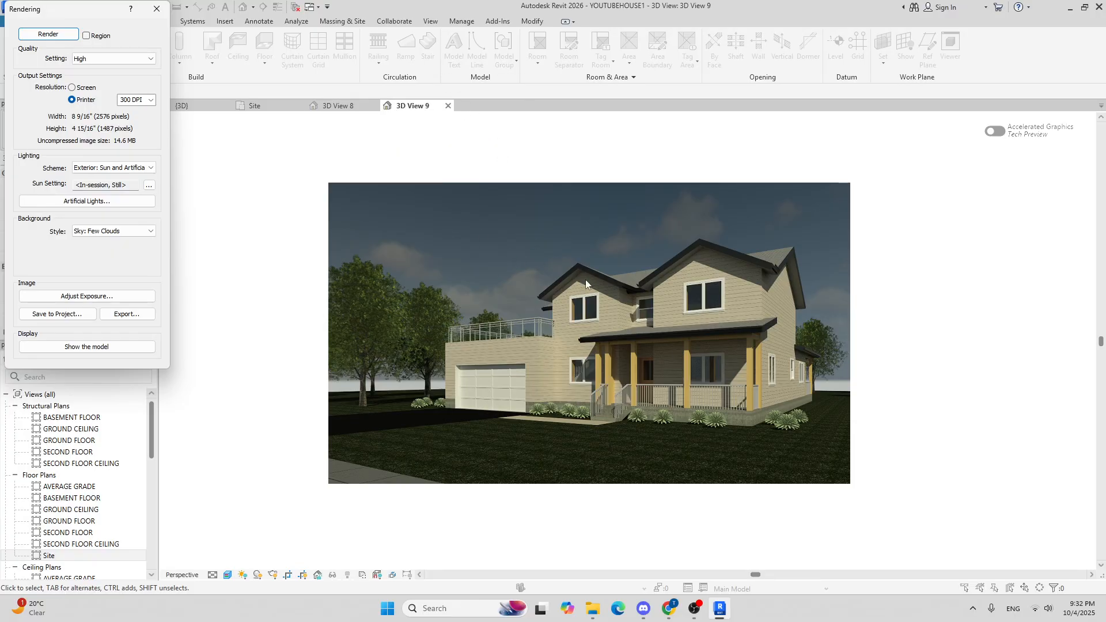
# Step: Export the rendering as a JPEG named cover page image - side view in the project folder
pyautogui.click(116, 316)
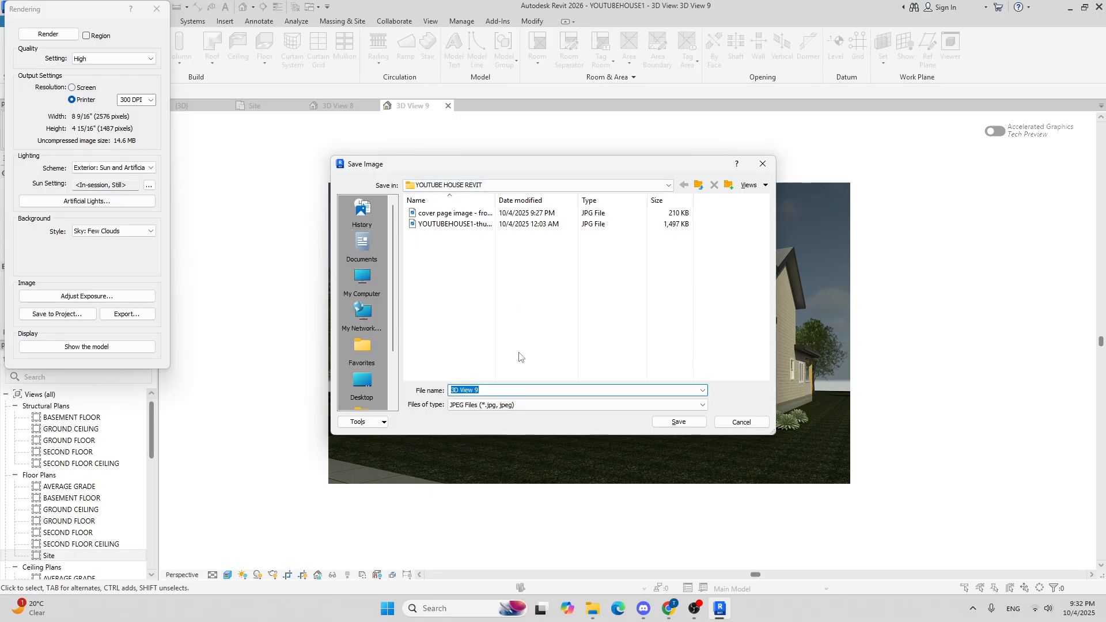
pyautogui.write('cover p')
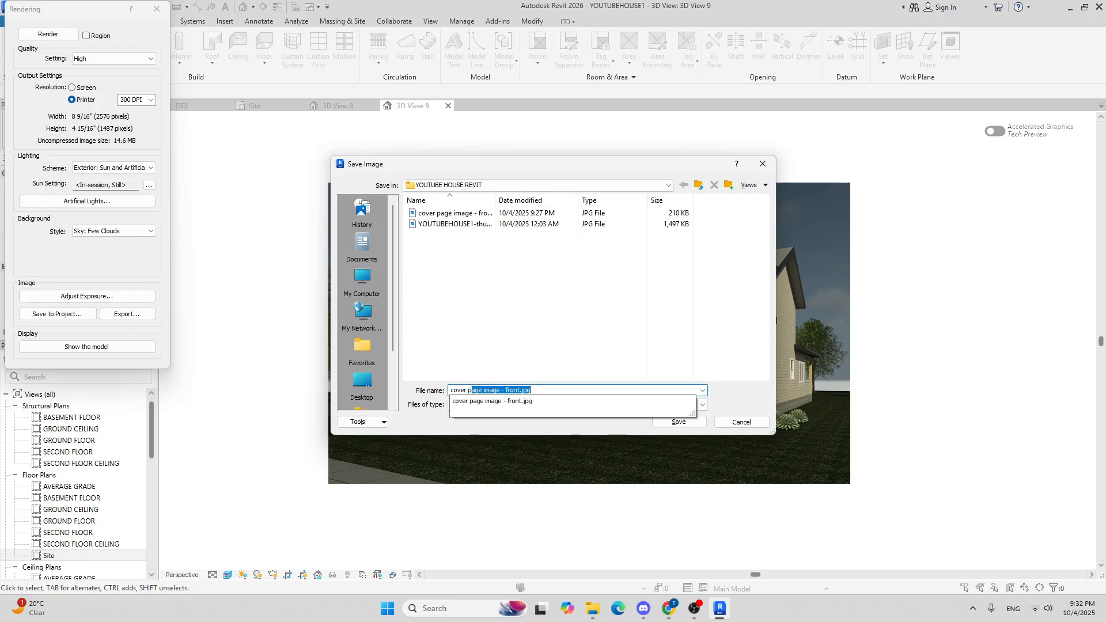
pyautogui.write('age image - side view')
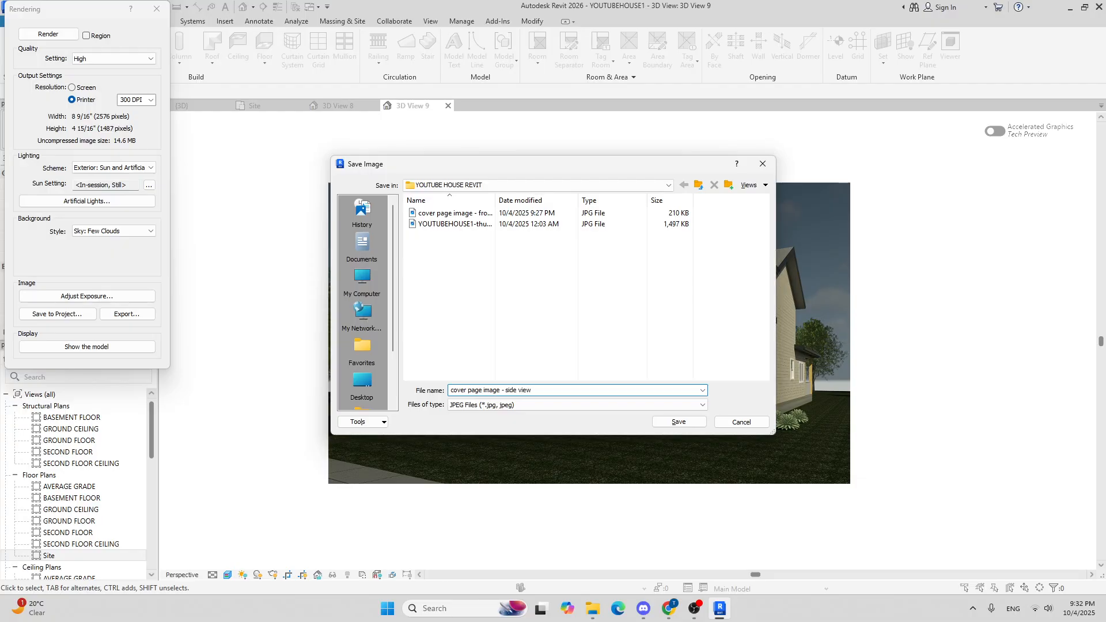
pyautogui.click(675, 423)
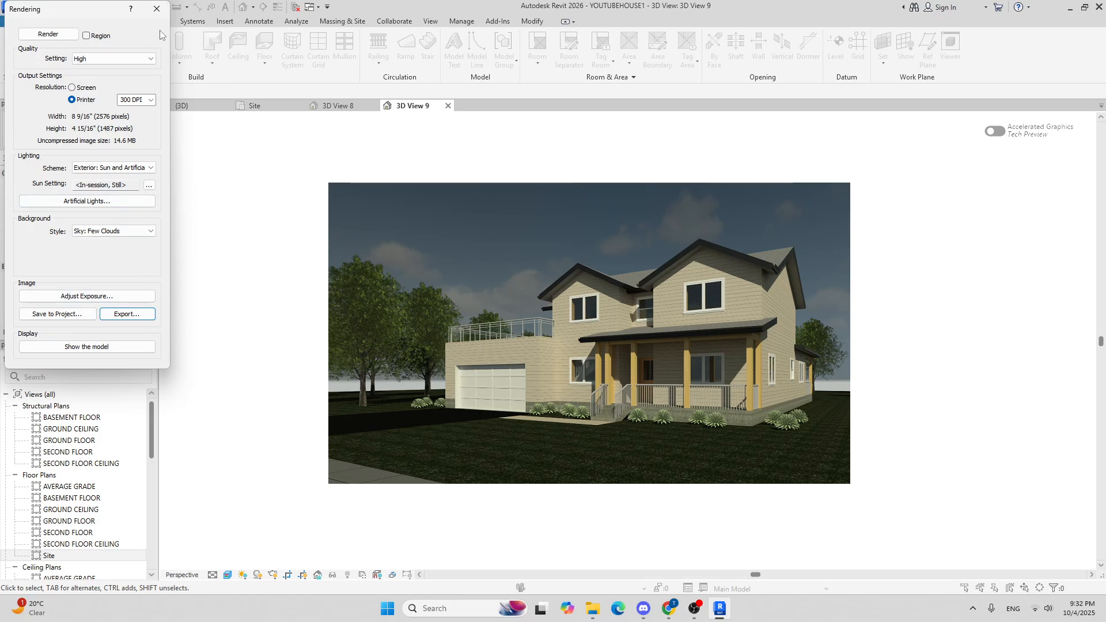
# Step: Open the exported side view image from the project folder and inspect it at different zoom levels
pyautogui.click(593, 609)
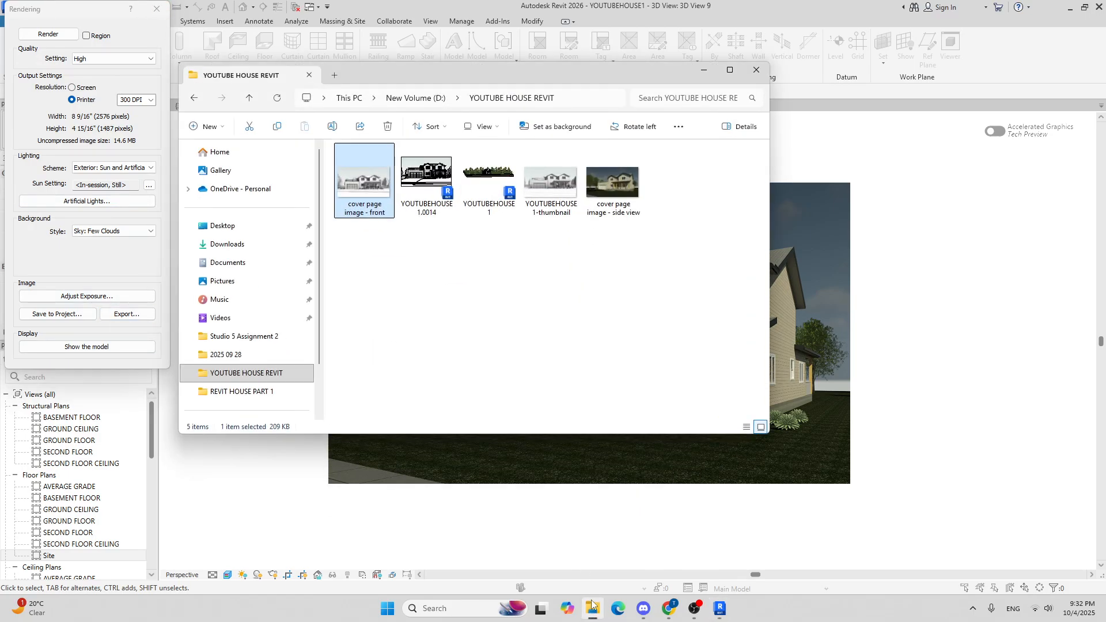
pyautogui.doubleClick(605, 185)
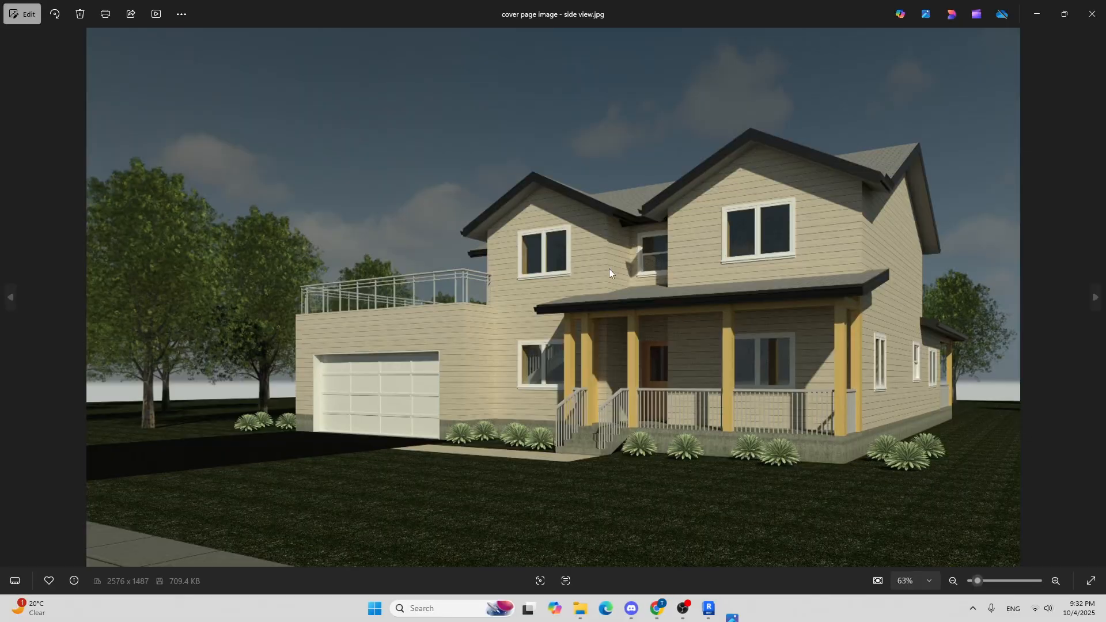
pyautogui.scroll(4, 623, 276)
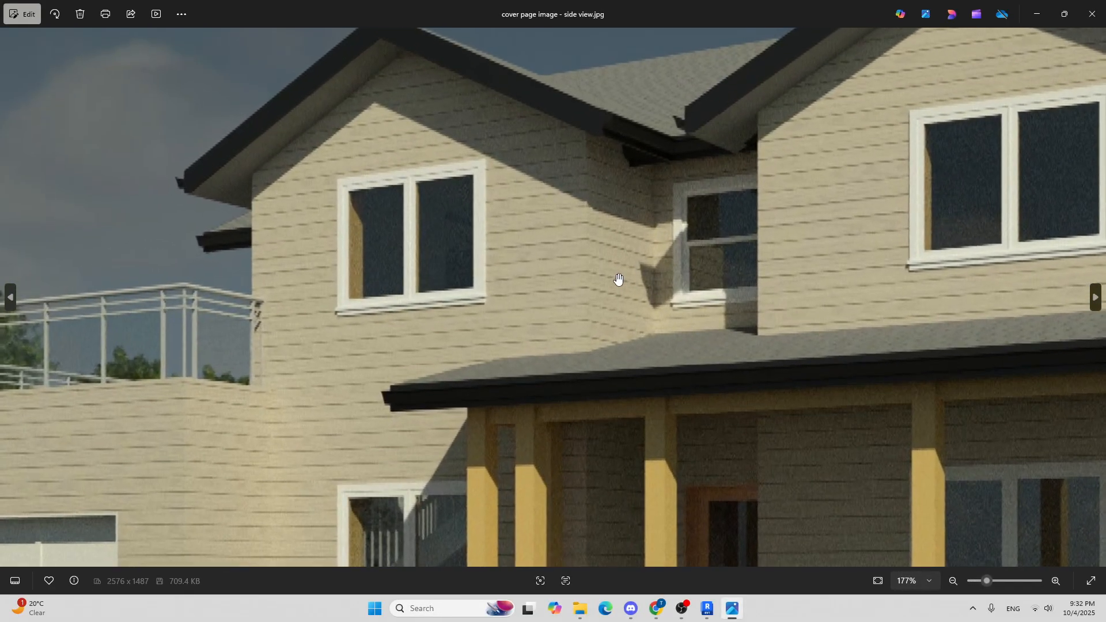
pyautogui.scroll(-4, 495, 258)
pyautogui.scroll(6, 510, 391)
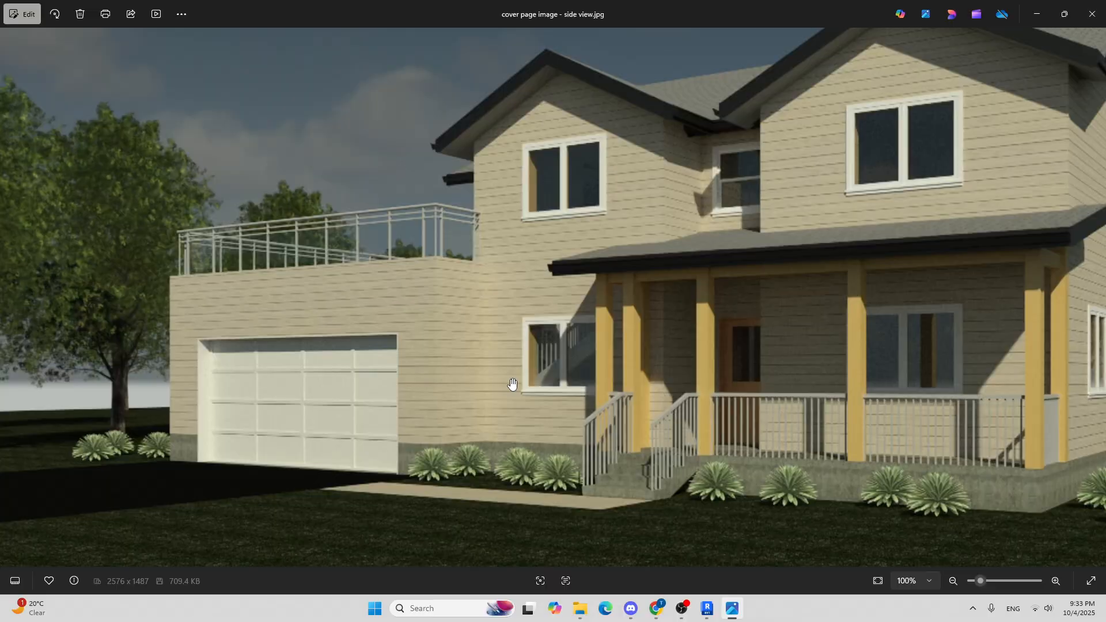
pyautogui.scroll(-5, 513, 385)
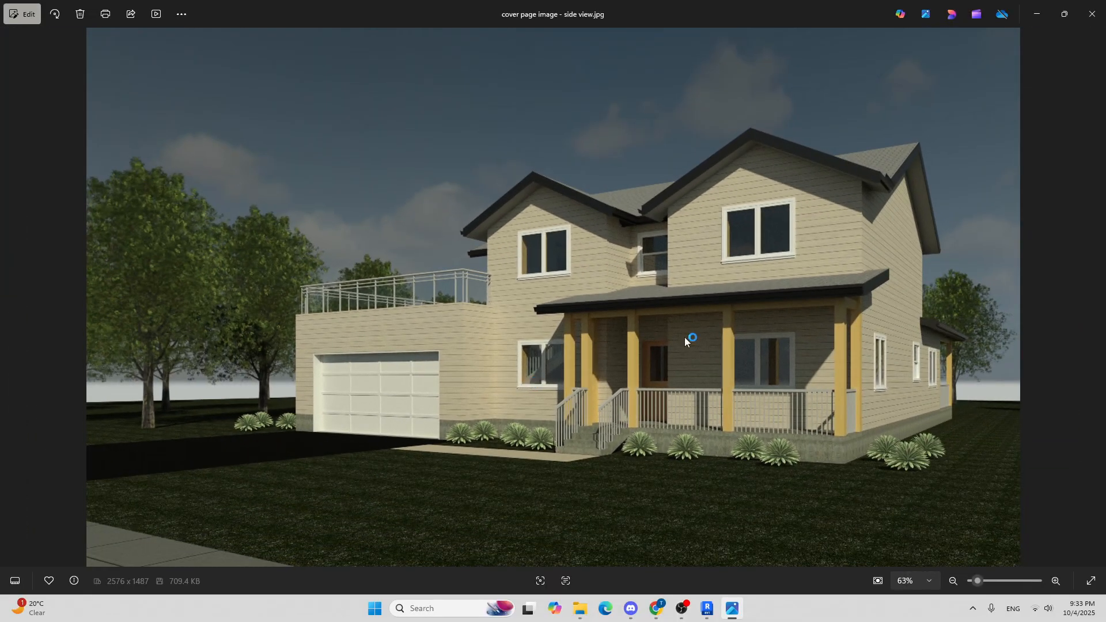
pyautogui.scroll(8, 911, 423)
pyautogui.scroll(-8, 899, 403)
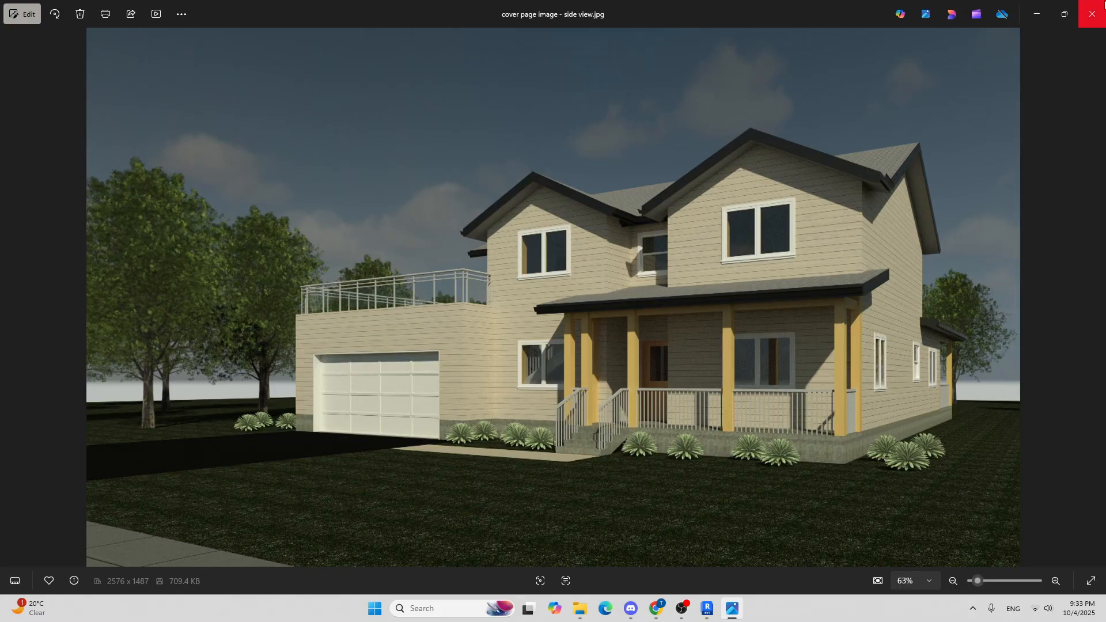
pyautogui.click(1102, 5)
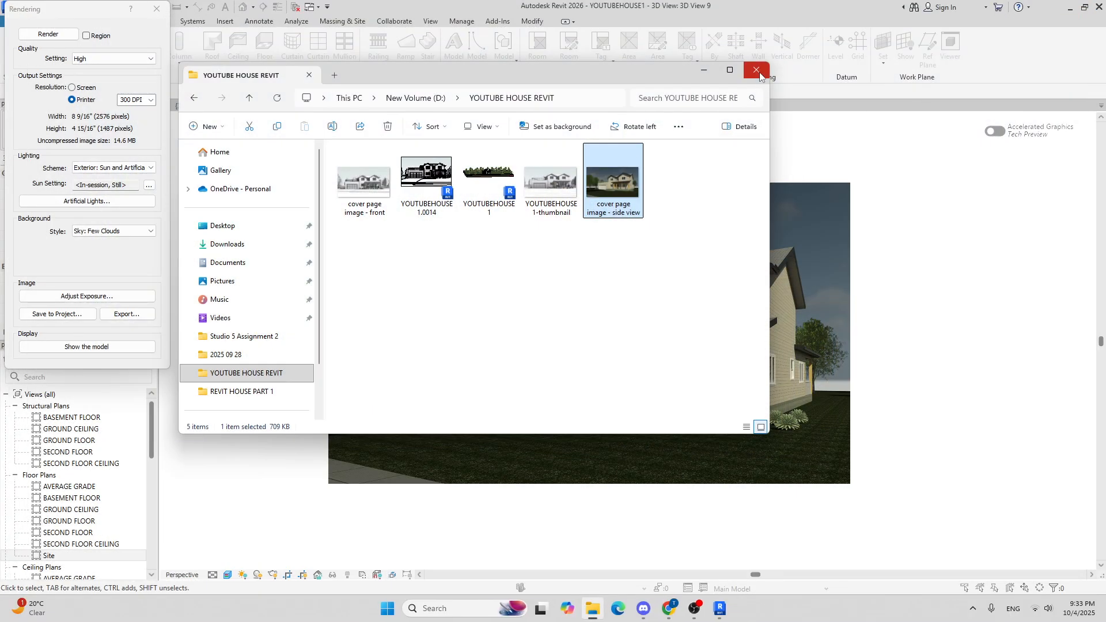
pyautogui.click(758, 71)
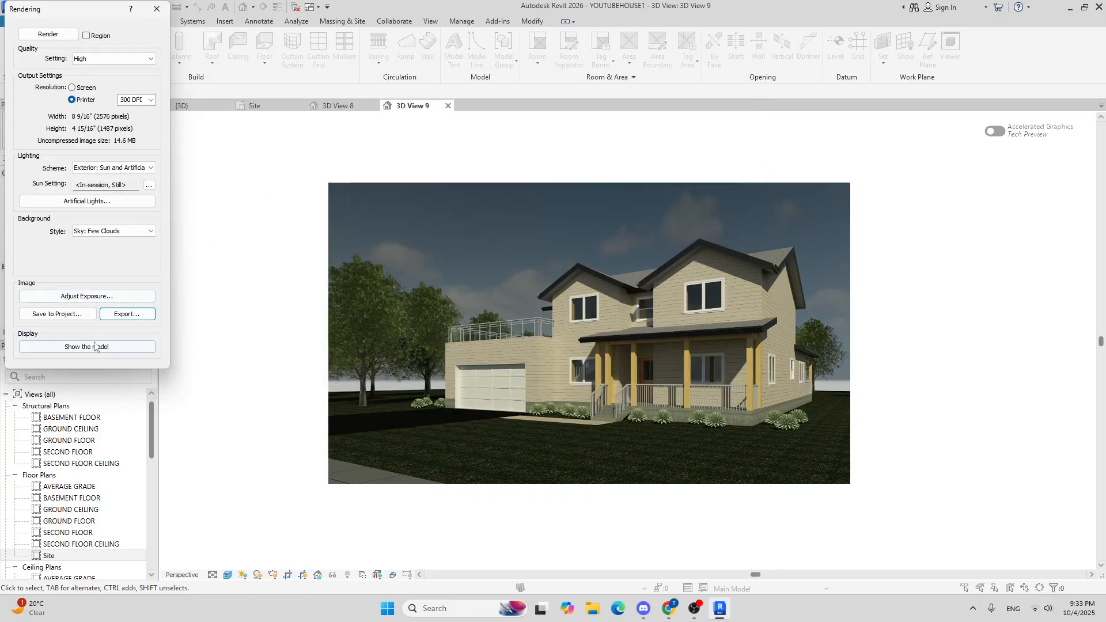
# Step: Close the Rendering dialog to return to the camera view
pyautogui.click(156, 8)
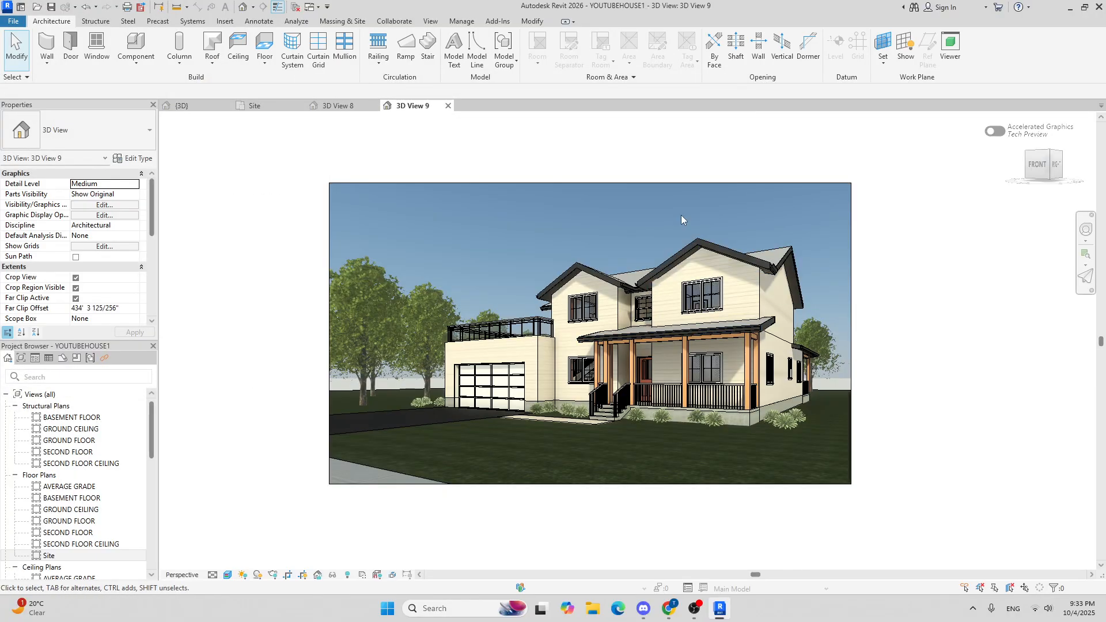
pyautogui.moveTo(478, 252); pyautogui.dragTo(515, 230, button='middle')
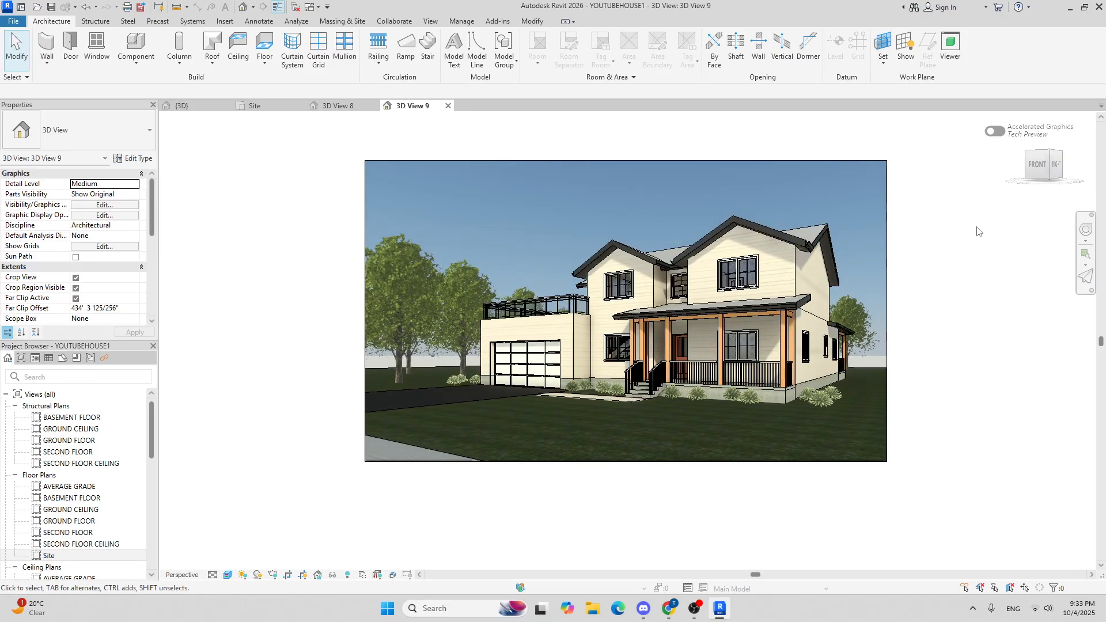
pyautogui.moveTo(977, 227); pyautogui.dragTo(932, 253, button='middle')
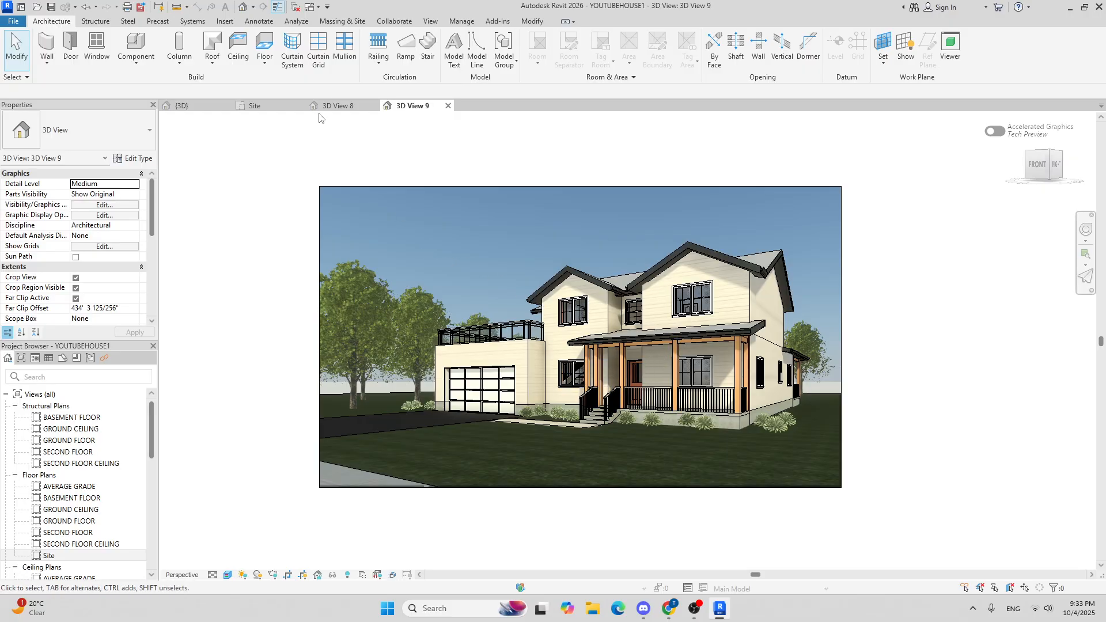
# Step: Delete the tree standing in front of the house in the default 3D view
pyautogui.click(255, 106)
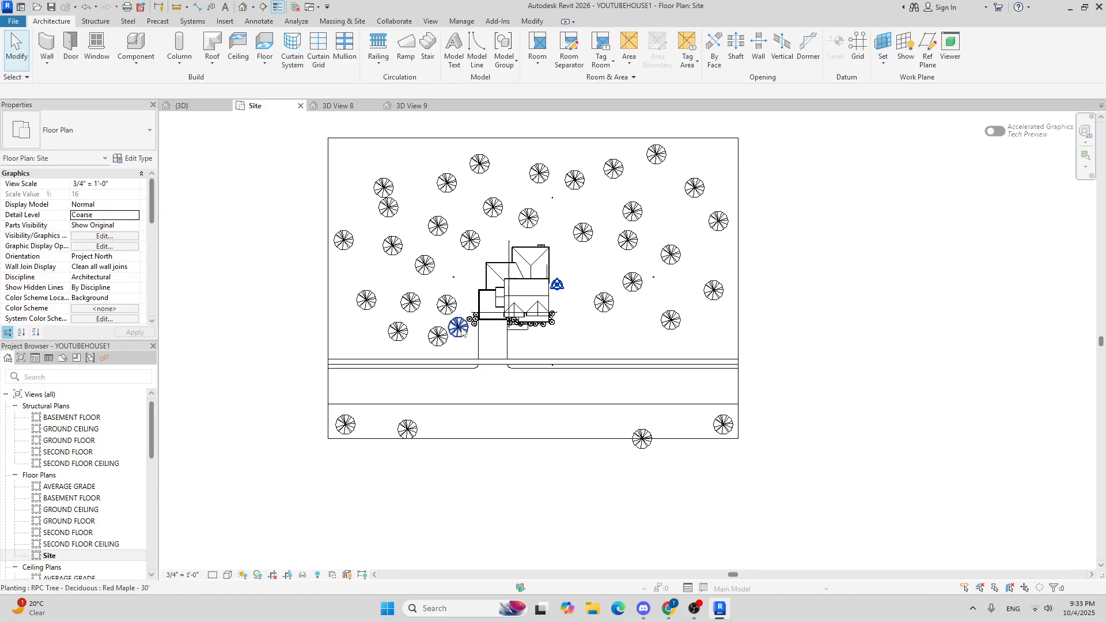
pyautogui.scroll(3, 463, 333)
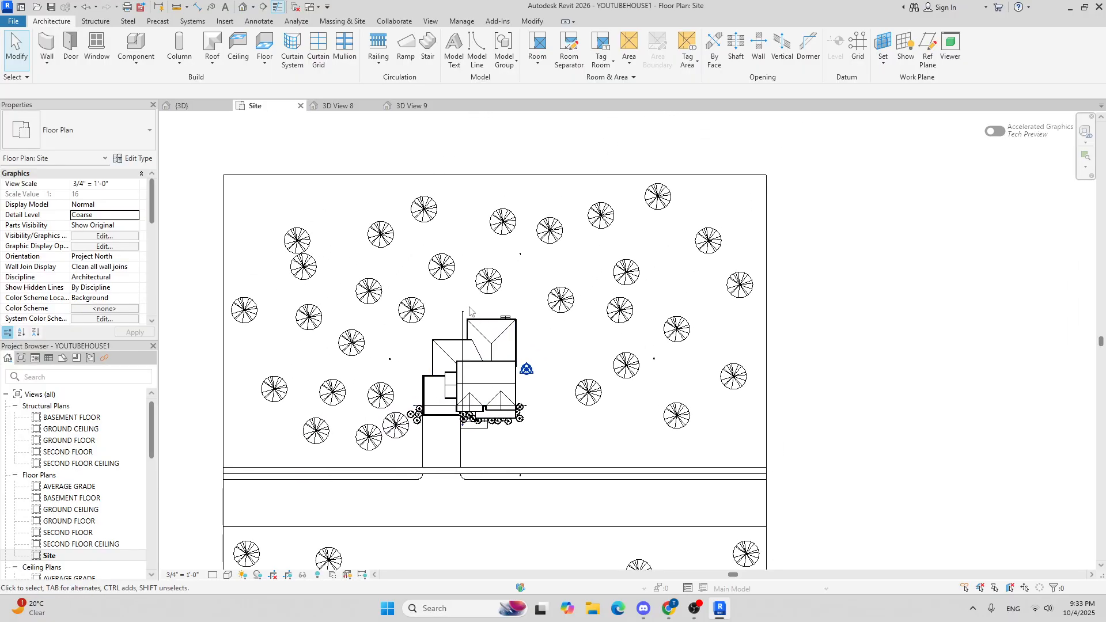
pyautogui.click(183, 105)
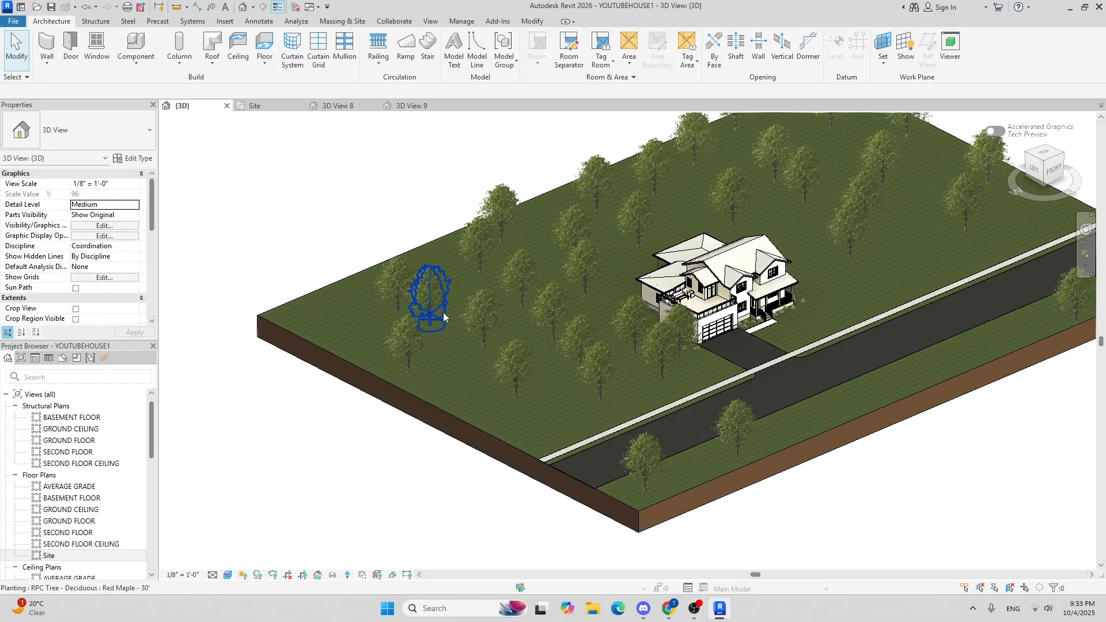
pyautogui.keyDown('shift'); pyautogui.moveTo(444, 312); pyautogui.dragTo(857, 286, button='middle'); pyautogui.keyUp('shift')
pyautogui.keyDown('shift'); pyautogui.moveTo(915, 237); pyautogui.dragTo(849, 472, button='middle'); pyautogui.keyUp('shift')
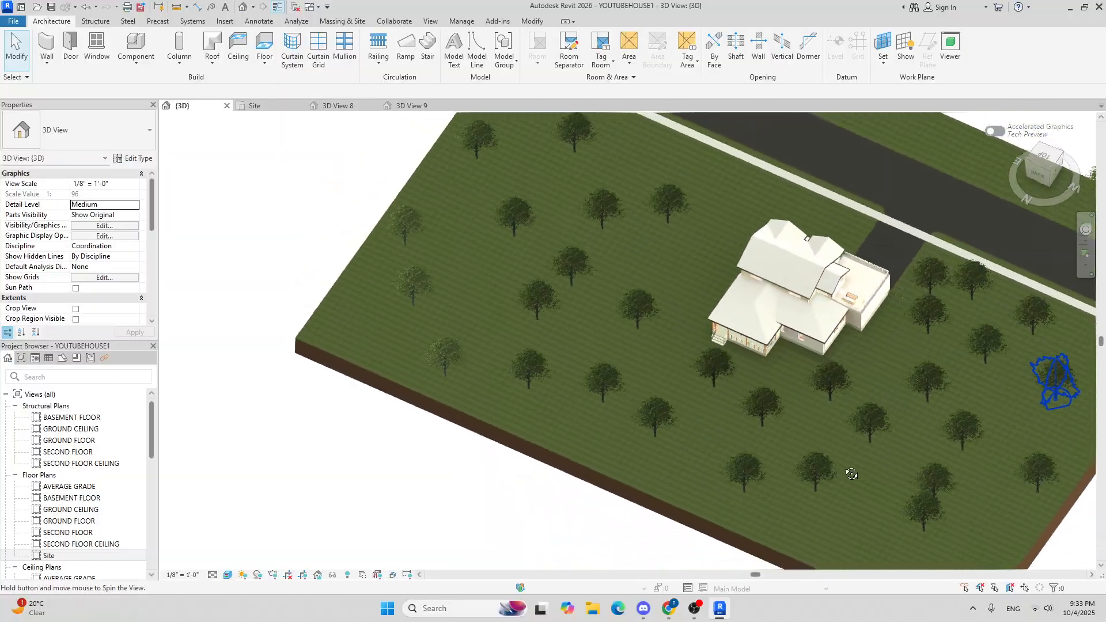
pyautogui.click(727, 371)
pyautogui.press('Delete')
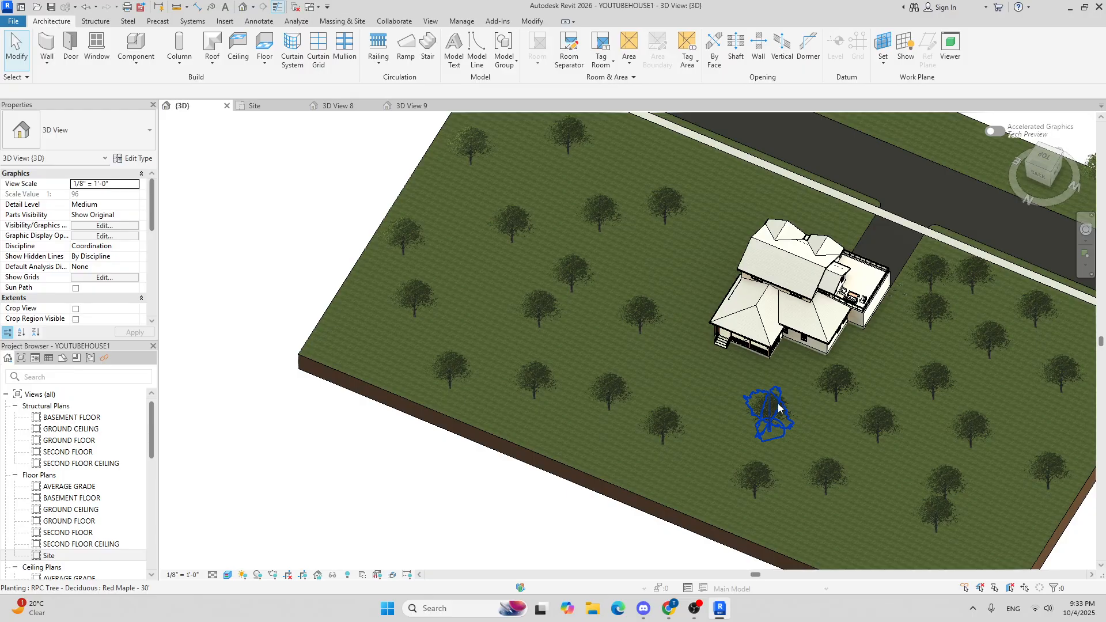
# Step: Delete two more trees standing in front of the house in the 3D view
pyautogui.click(779, 410)
pyautogui.press('Delete')
pyautogui.click(838, 387)
pyautogui.press('Delete')
pyautogui.moveTo(841, 403); pyautogui.dragTo(682, 354, button='middle')
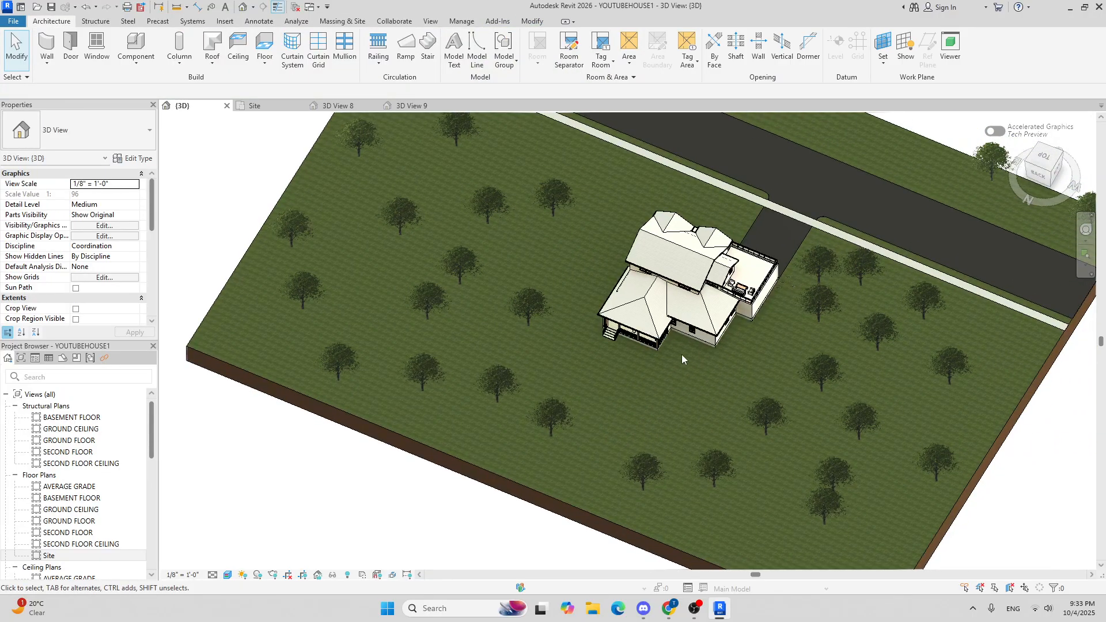
# Step: In the Site plan, place a new camera north of the house with its target aimed toward the house's rear
pyautogui.click(254, 106)
pyautogui.moveTo(433, 239); pyautogui.dragTo(445, 257, button='middle')
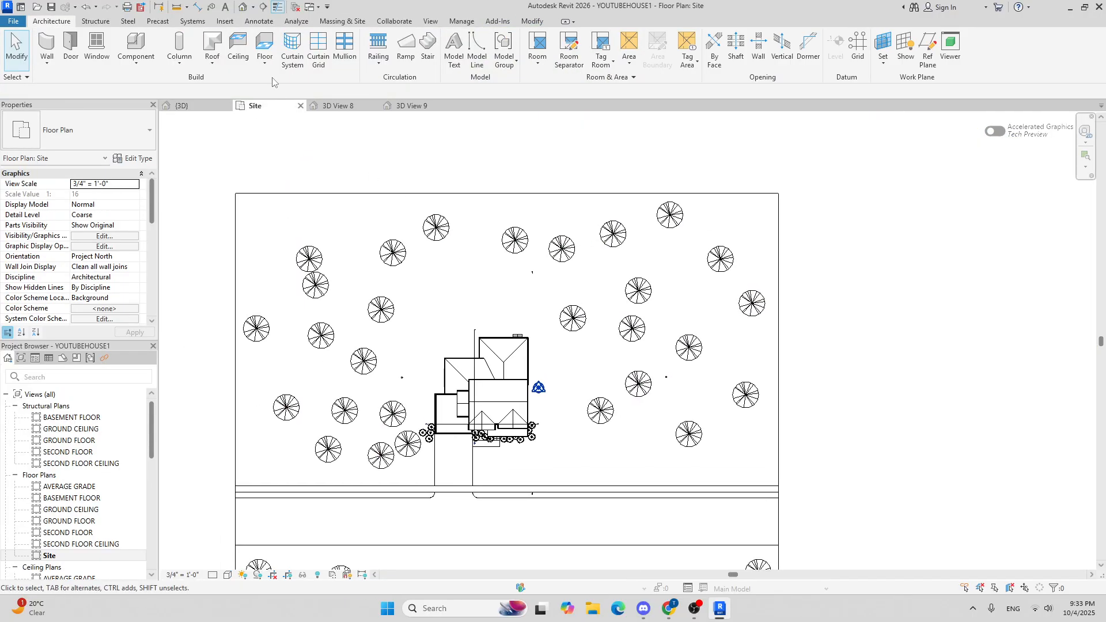
pyautogui.click(254, 7)
pyautogui.click(268, 35)
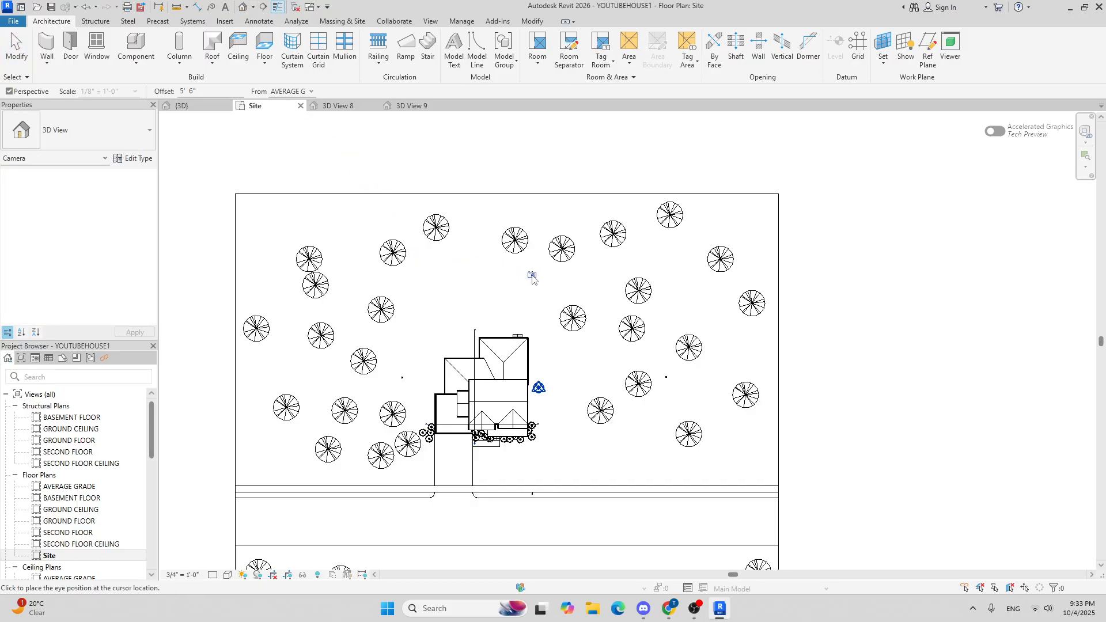
pyautogui.click(531, 276)
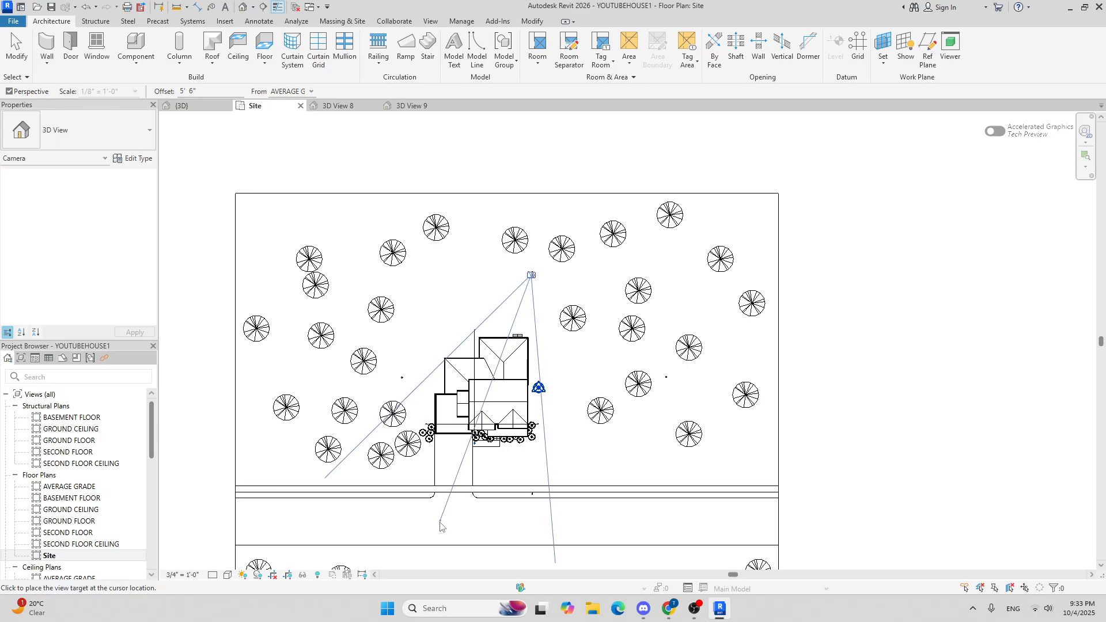
pyautogui.click(419, 563)
pyautogui.scroll(-3, 449, 372)
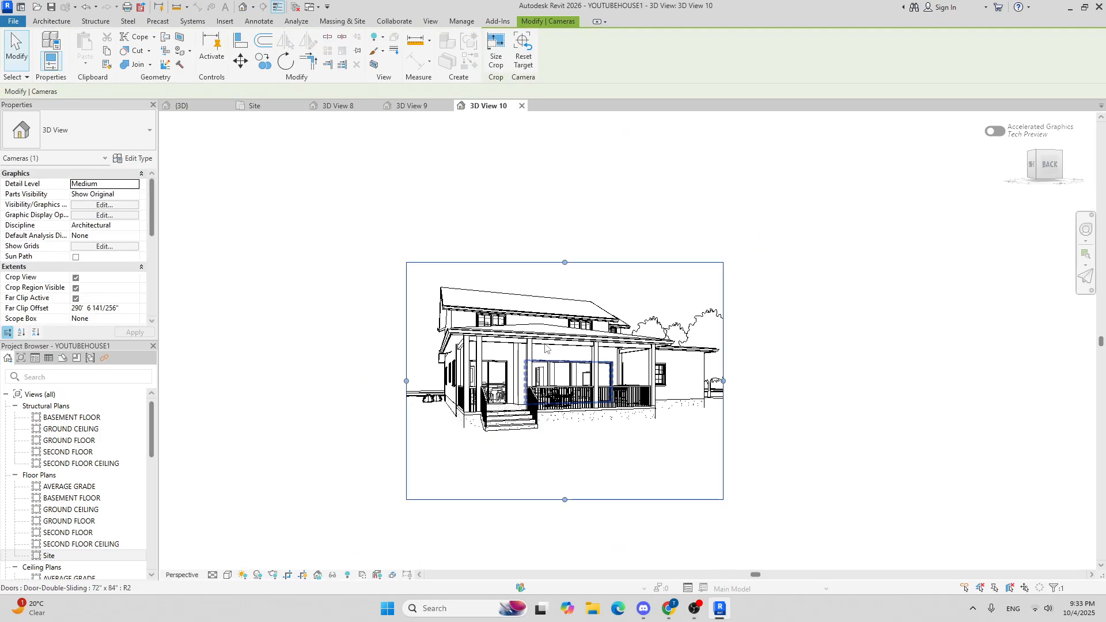
# Step: Resize the new camera view's crop region to frame the rear of the house
pyautogui.moveTo(566, 263); pyautogui.dragTo(565, 234)
pyautogui.moveTo(406, 367); pyautogui.dragTo(379, 366)
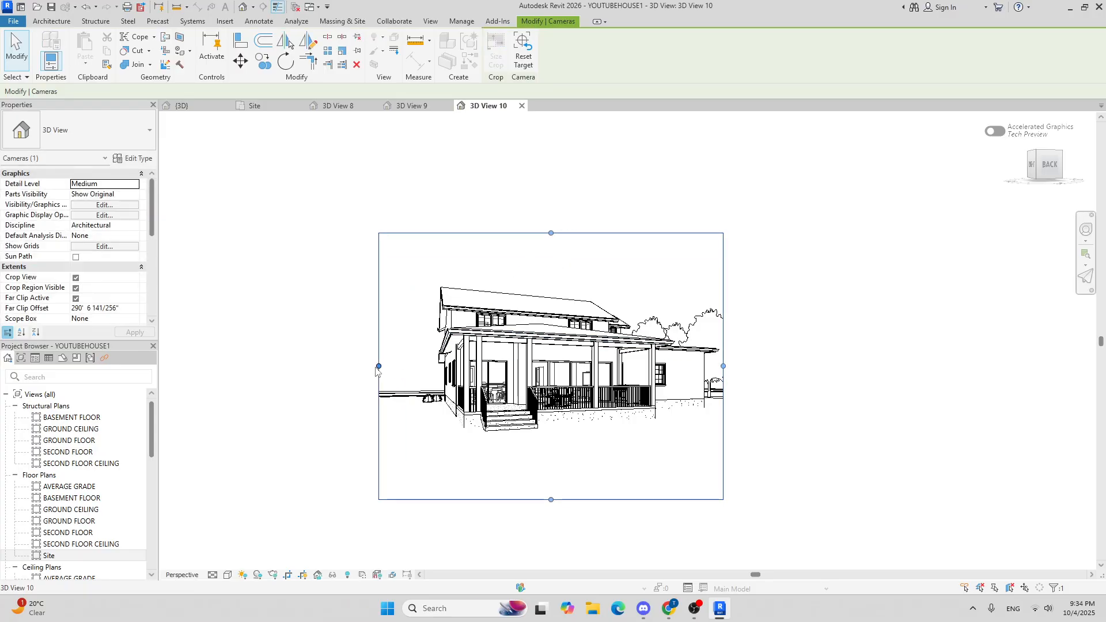
pyautogui.moveTo(724, 380); pyautogui.dragTo(743, 369)
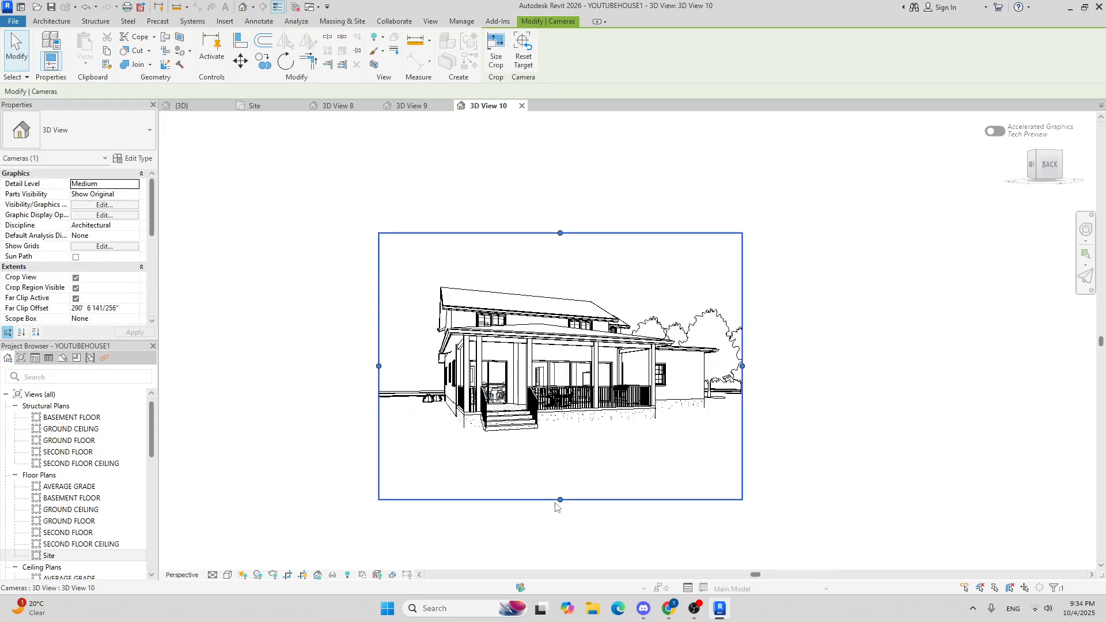
pyautogui.moveTo(560, 500); pyautogui.dragTo(560, 479)
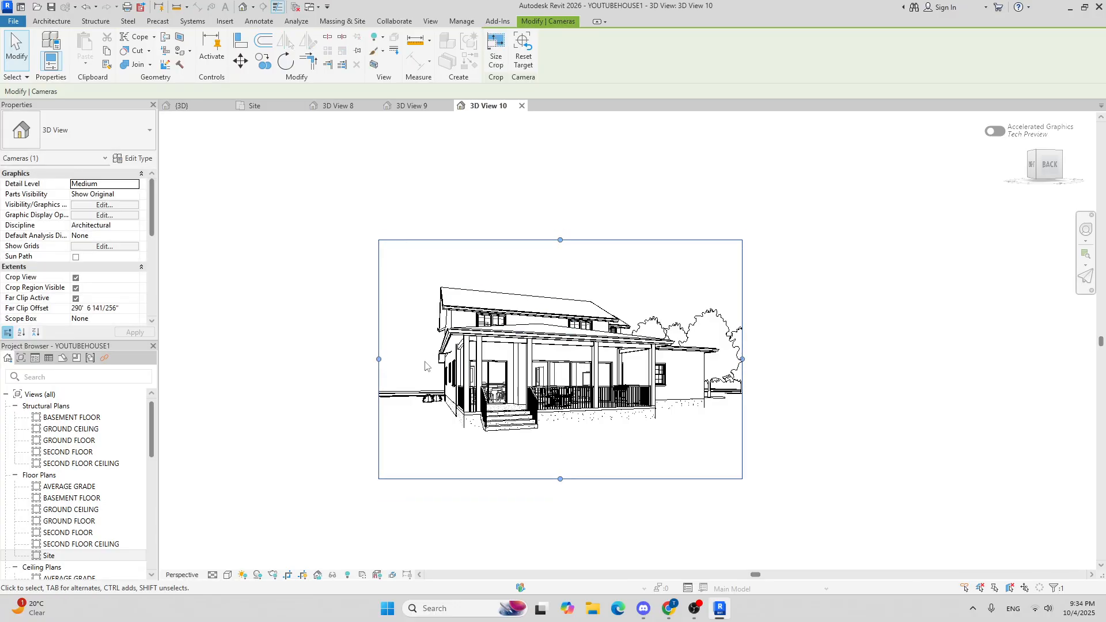
pyautogui.moveTo(377, 356); pyautogui.dragTo(392, 357)
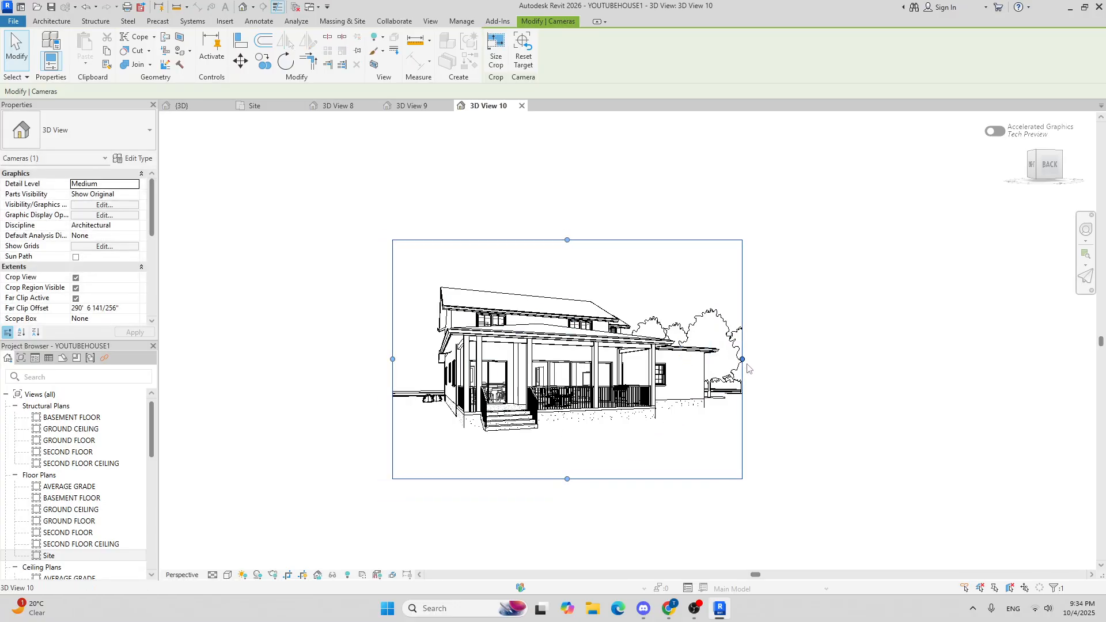
pyautogui.moveTo(744, 359); pyautogui.dragTo(747, 359)
# Step: Set the camera view's visual style to Realistic and adjust the framing of the house
pyautogui.click(227, 577)
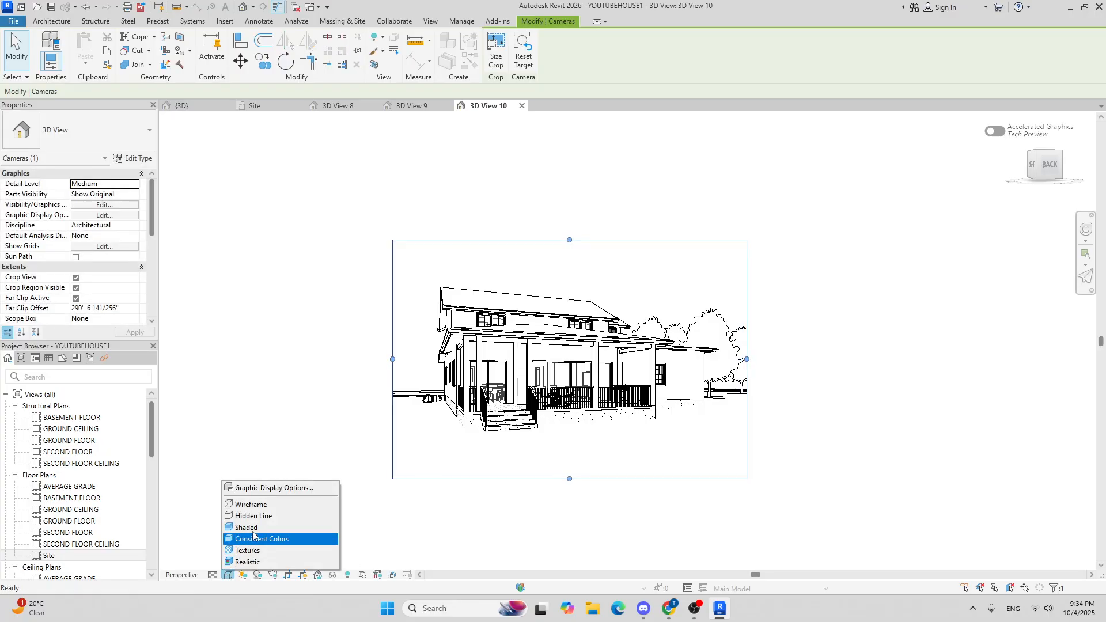
pyautogui.click(247, 524)
pyautogui.moveTo(418, 461); pyautogui.dragTo(419, 401, button='middle')
pyautogui.scroll(3, 438, 356)
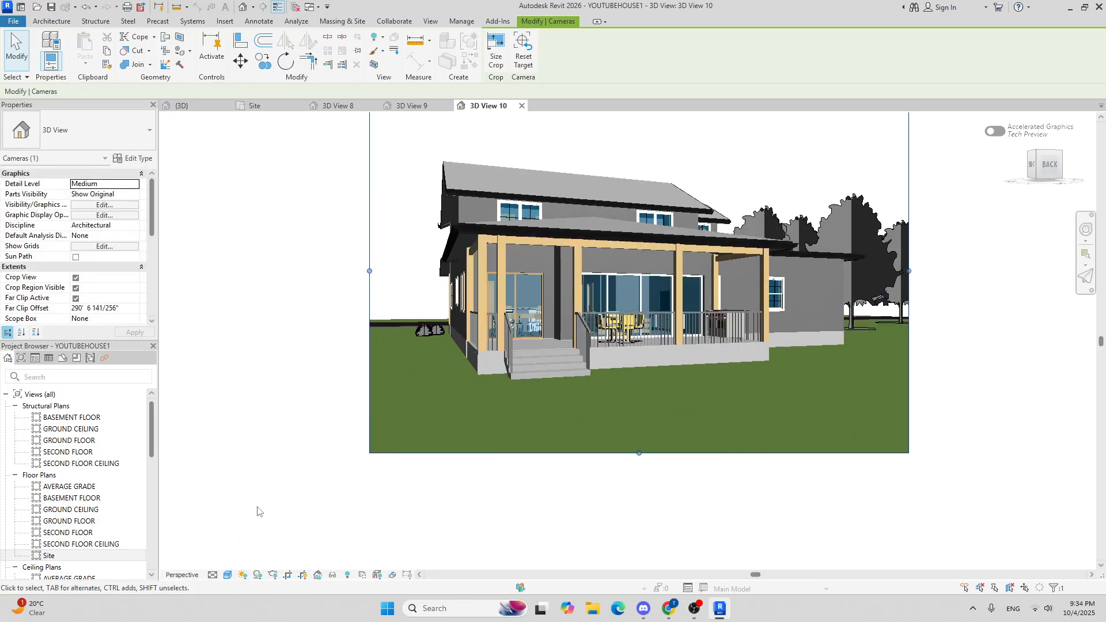
pyautogui.click(227, 576)
pyautogui.click(245, 563)
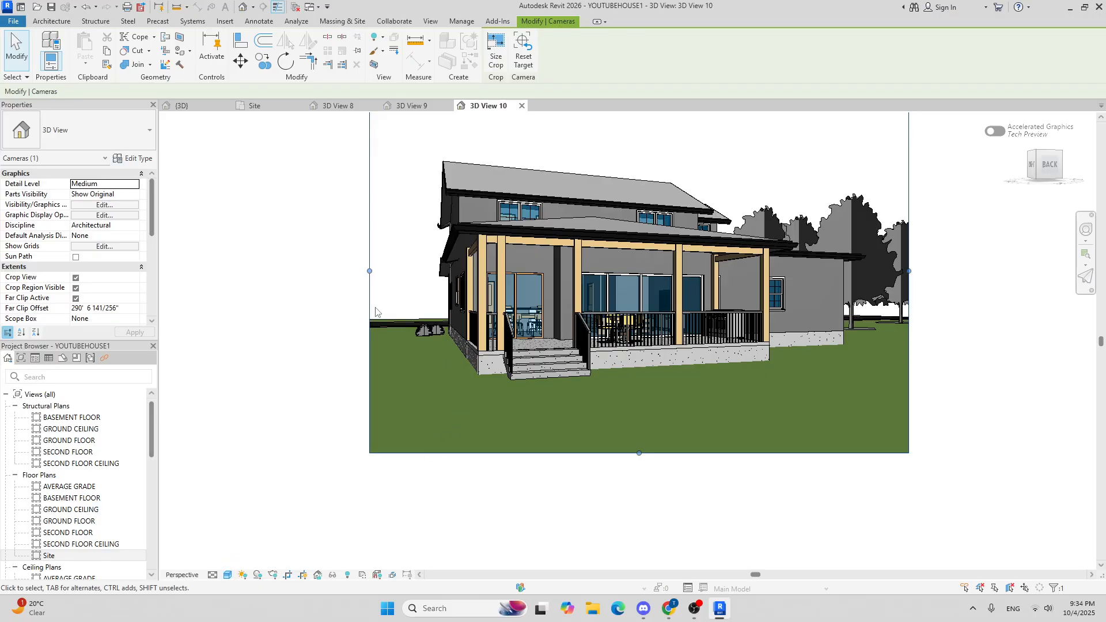
pyautogui.moveTo(279, 284); pyautogui.dragTo(265, 372, button='middle')
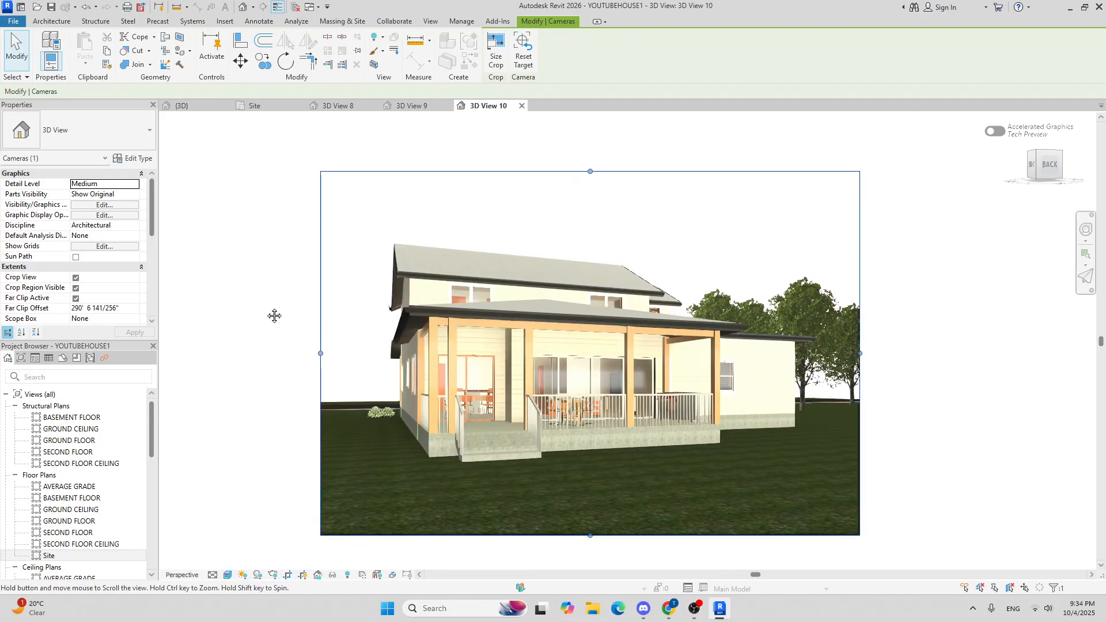
pyautogui.moveTo(274, 313); pyautogui.dragTo(262, 298, button='middle')
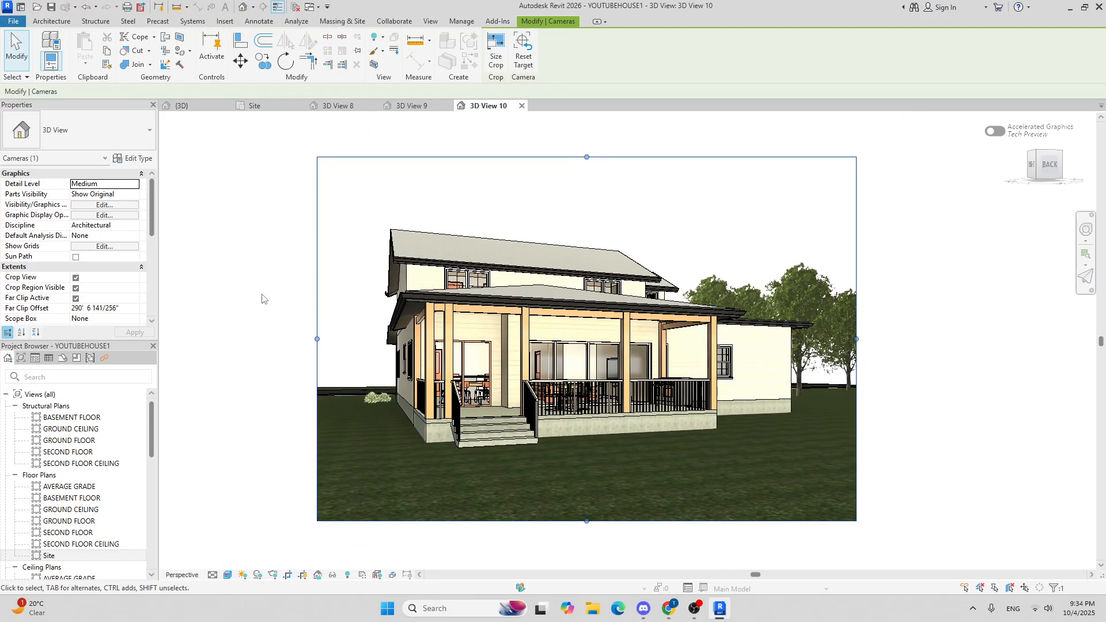
# Step: Open the Graphic Display Options and enable Cast Shadows and Show Ambient Shadows
pyautogui.click(227, 575)
pyautogui.click(271, 491)
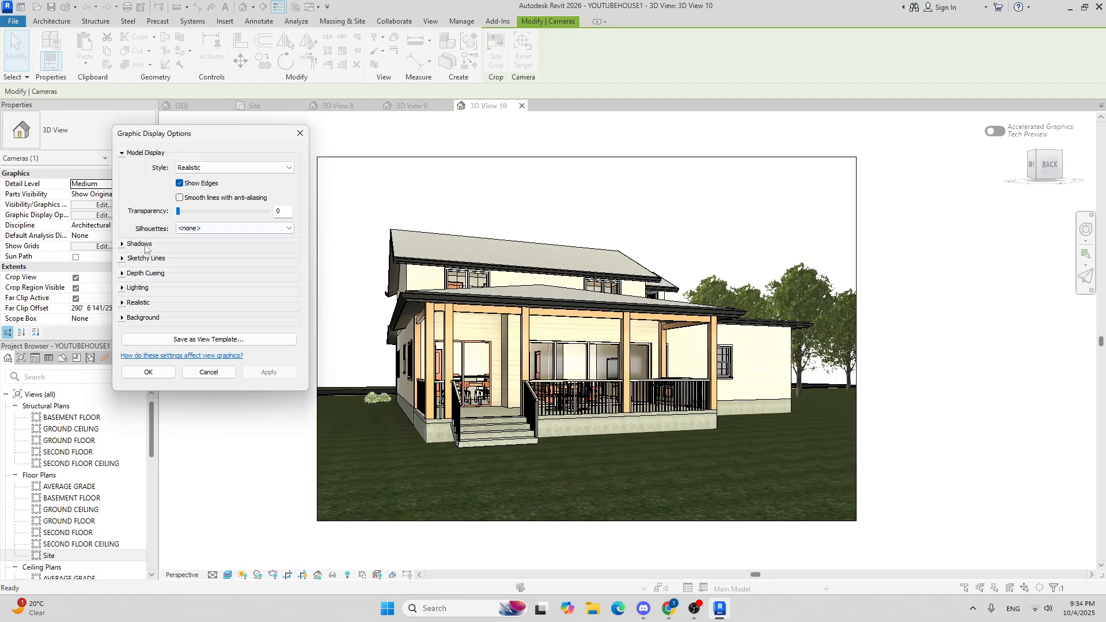
pyautogui.click(122, 245)
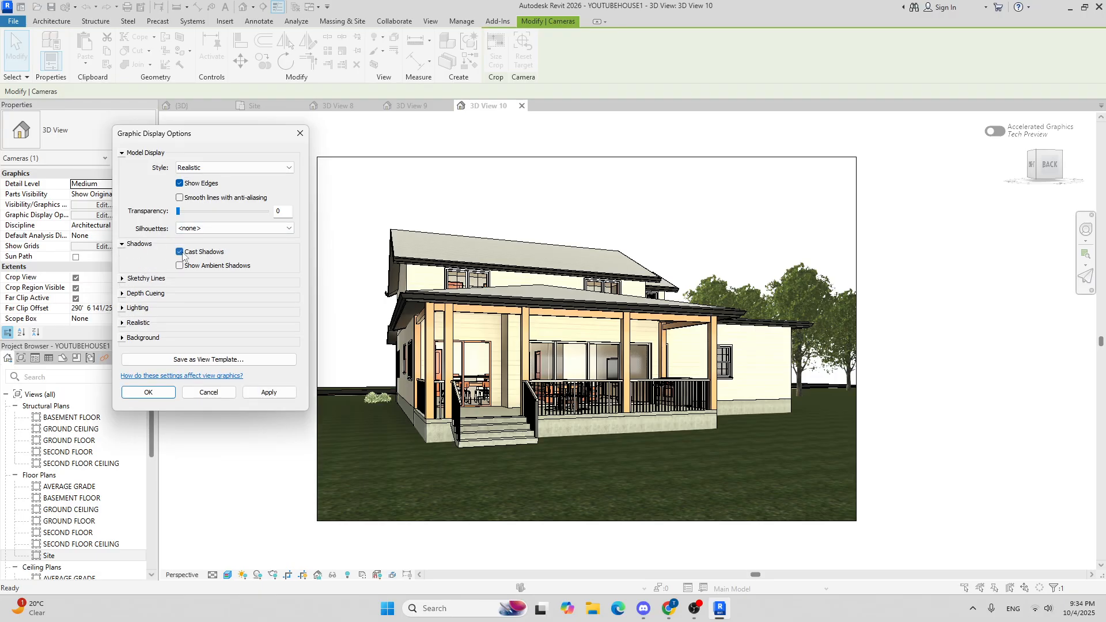
pyautogui.click(278, 392)
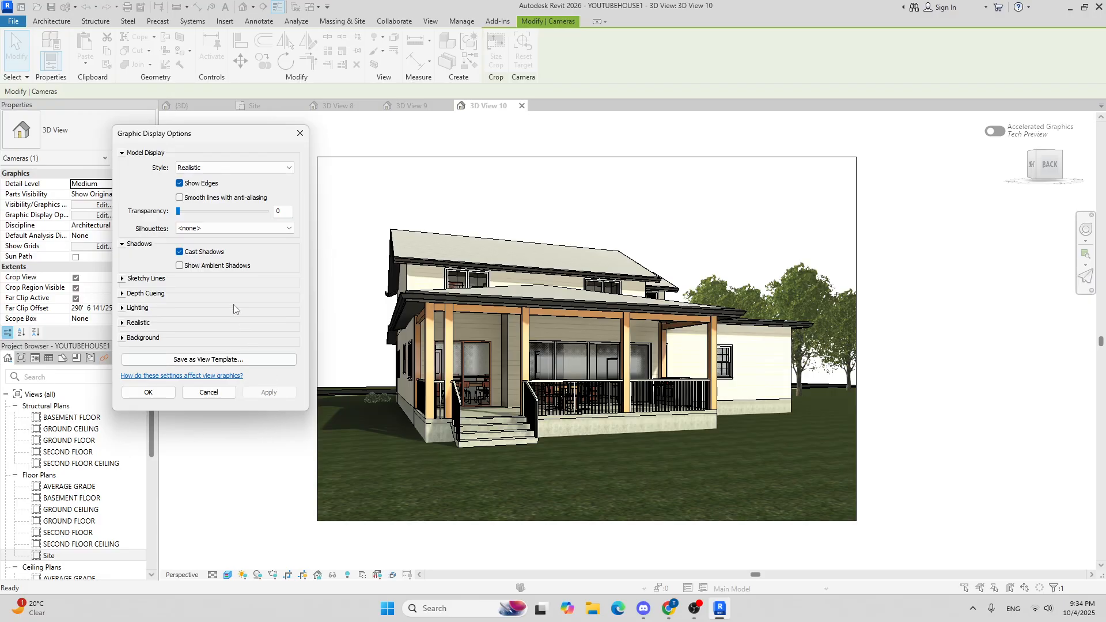
pyautogui.click(271, 393)
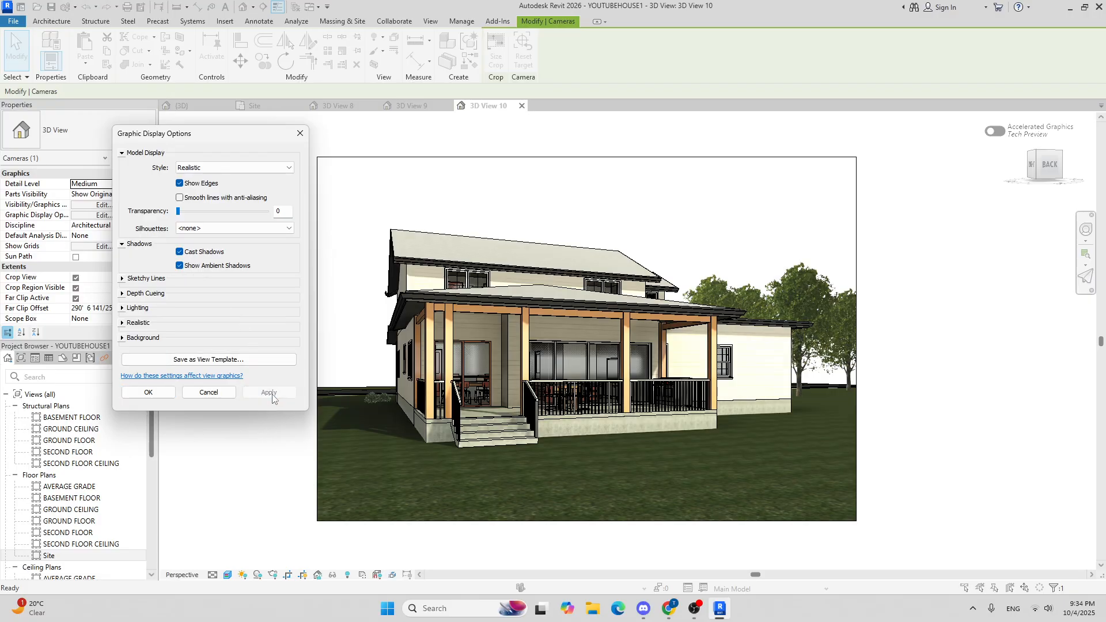
# Step: Set the view background to Sky and apply the graphic display options
pyautogui.click(123, 338)
pyautogui.click(184, 355)
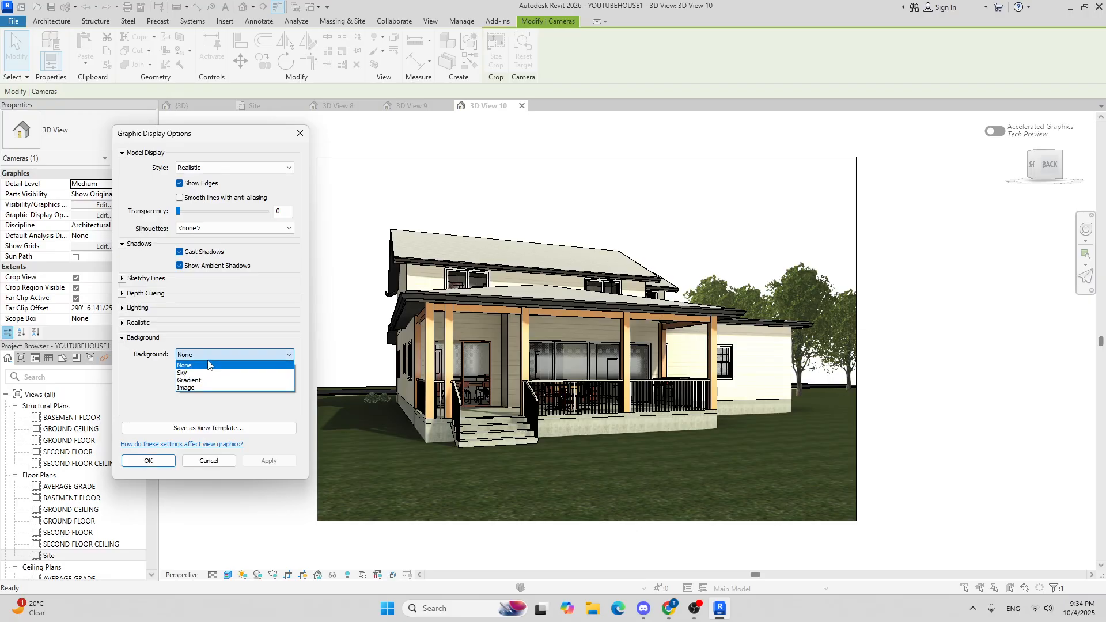
pyautogui.click(207, 378)
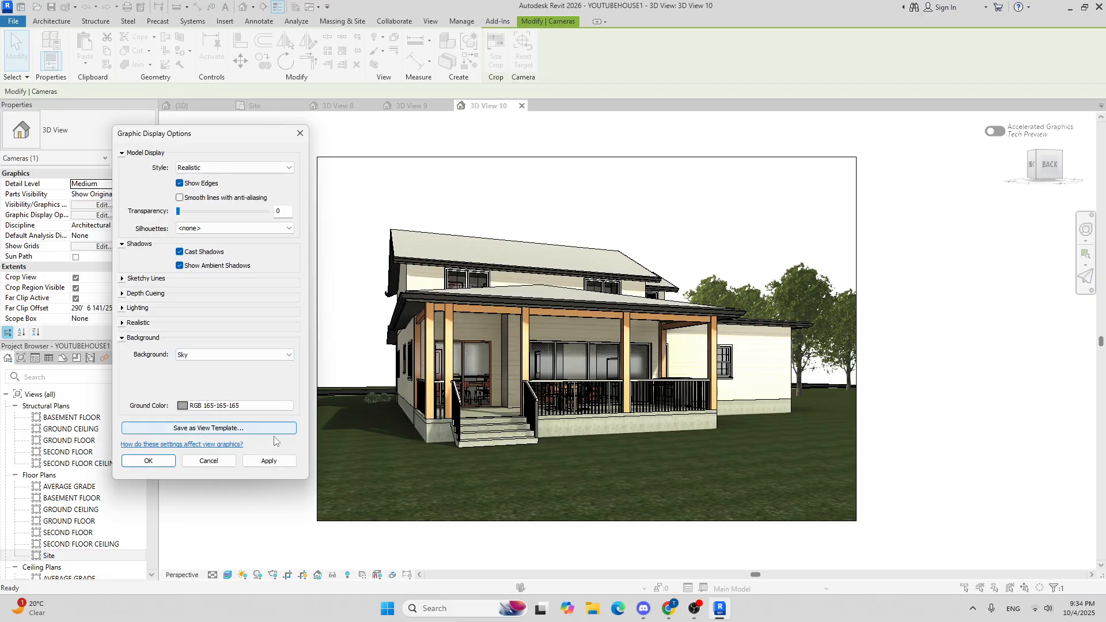
pyautogui.click(279, 462)
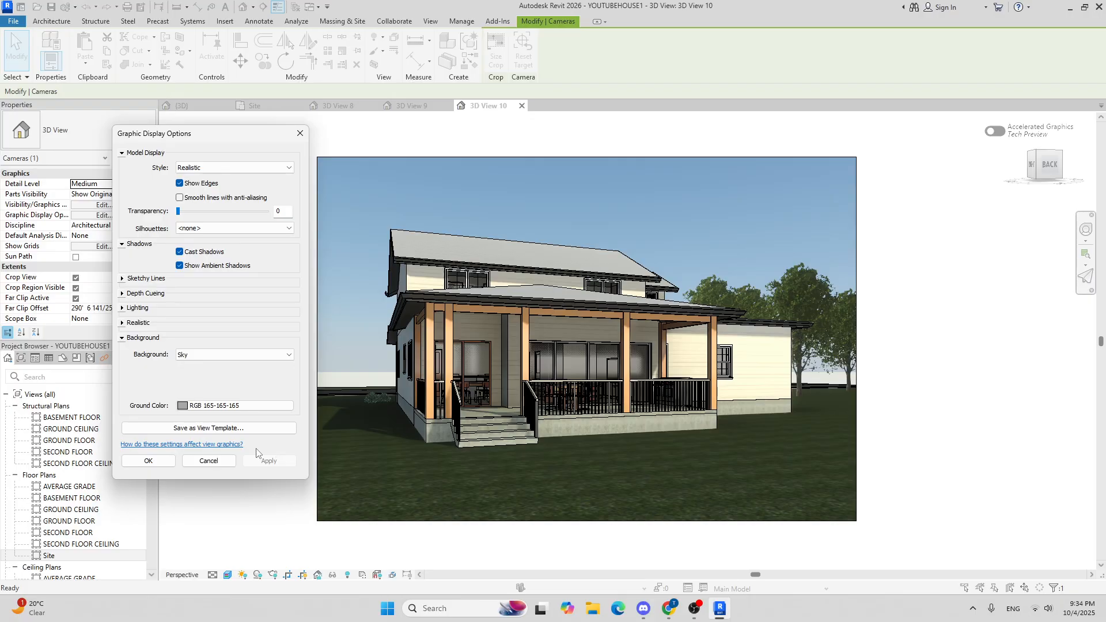
pyautogui.click(148, 461)
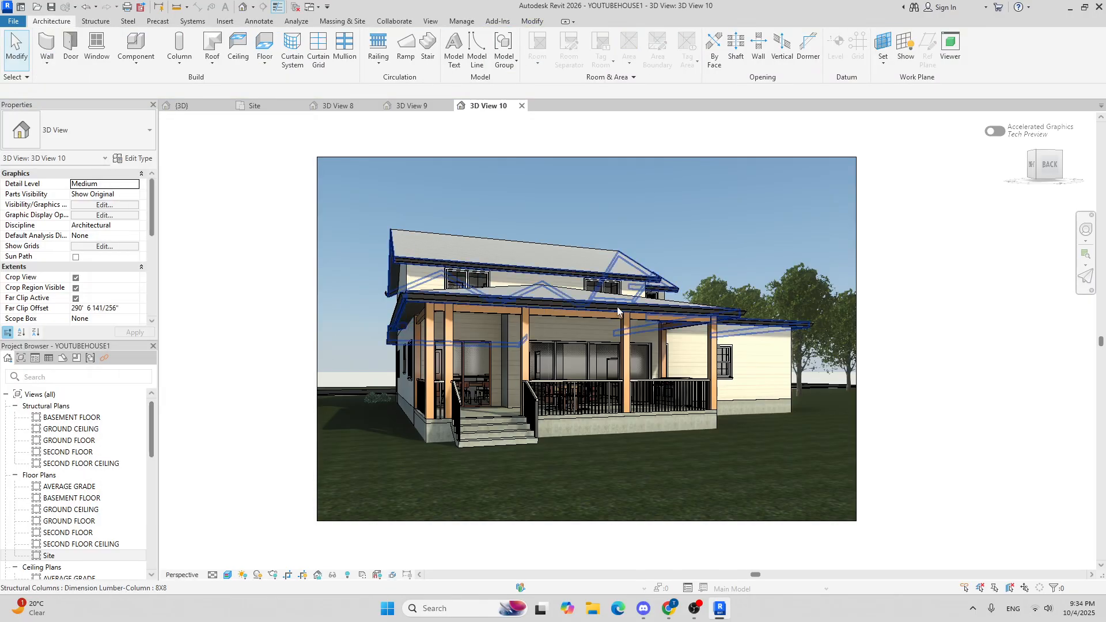
# Step: Reposition the camera view's framing so the whole house sits centred in the crop region
pyautogui.moveTo(617, 306); pyautogui.dragTo(562, 251, button='middle')
pyautogui.moveTo(631, 208); pyautogui.dragTo(653, 296, button='middle')
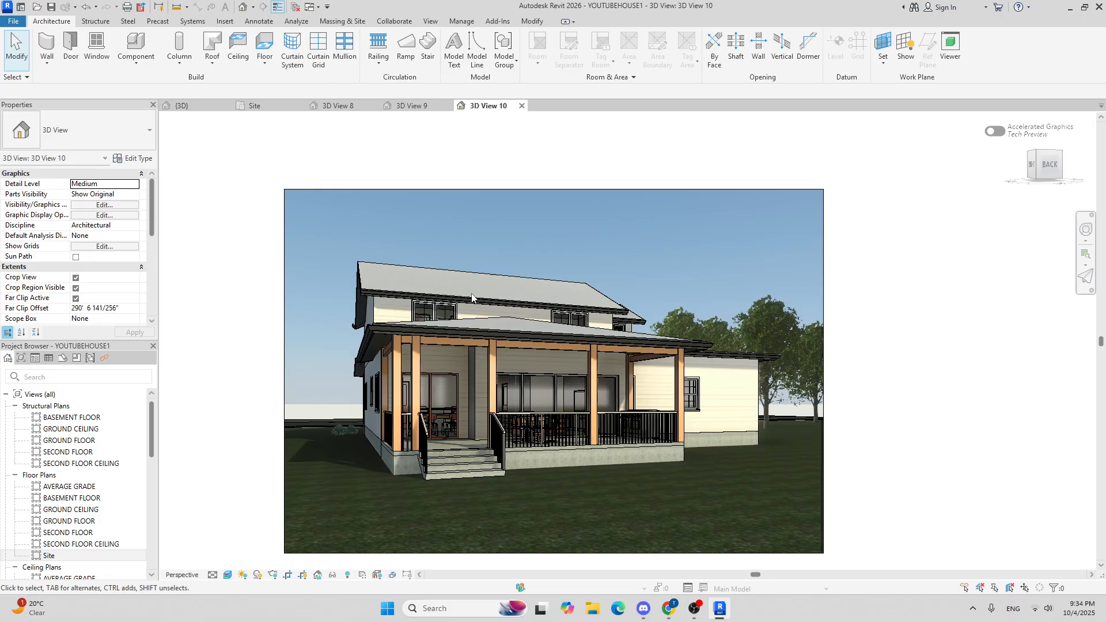
pyautogui.moveTo(406, 267); pyautogui.dragTo(393, 240, button='middle')
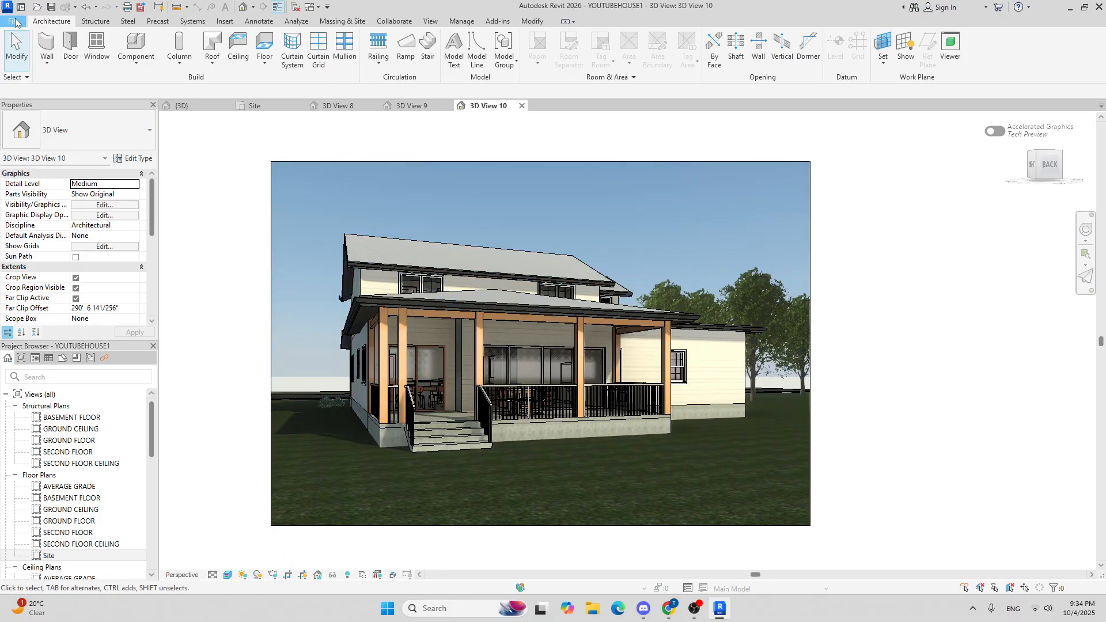
# Step: Export the current camera view as an image to the YOUTUBE HOUSE REVIT folder using the default settings
pyautogui.click(15, 22)
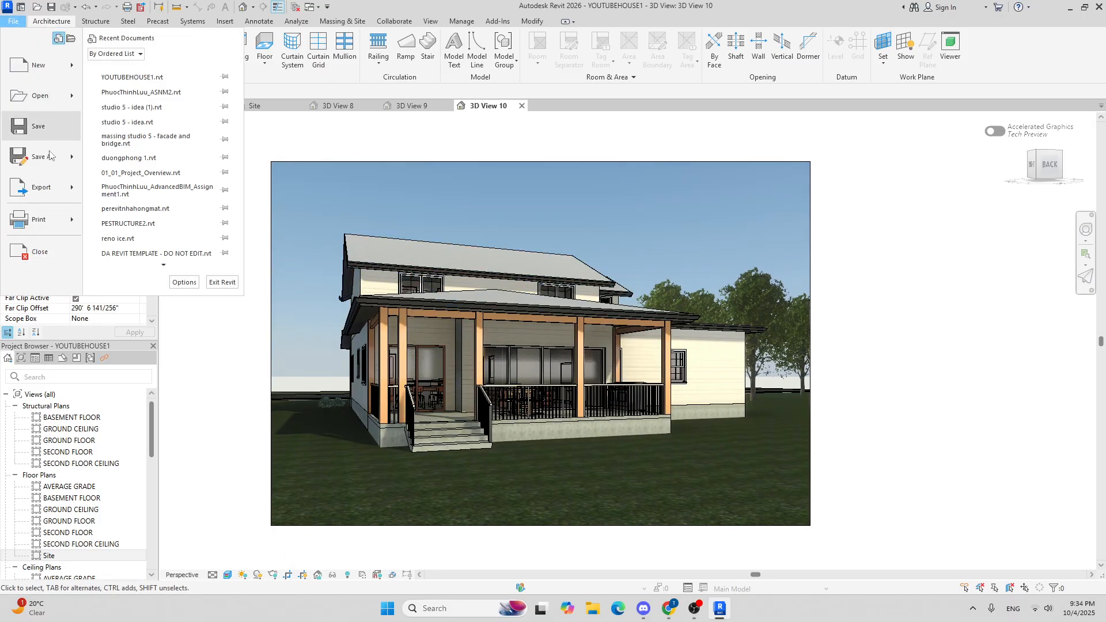
pyautogui.moveTo(44, 187)
pyautogui.moveTo(159, 264)
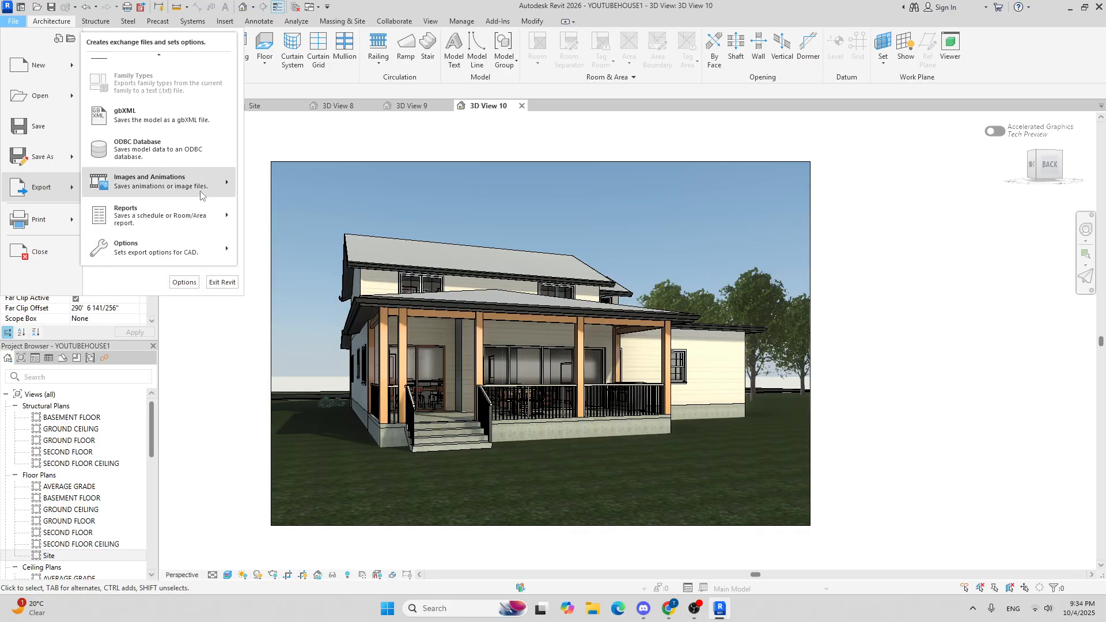
pyautogui.moveTo(173, 183)
pyautogui.click(257, 211)
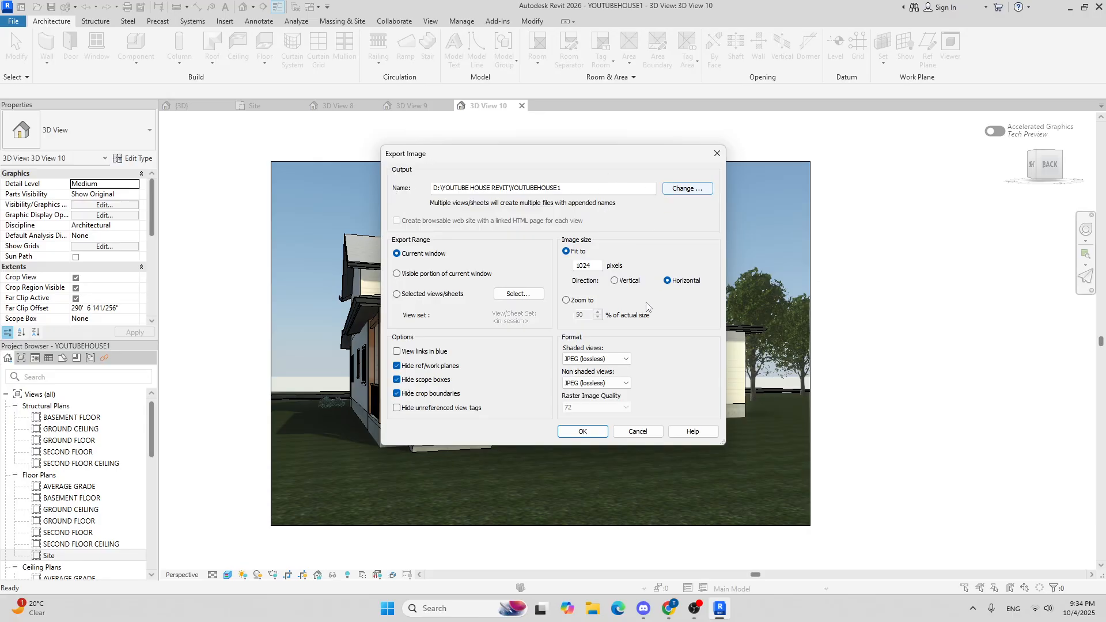
pyautogui.click(595, 431)
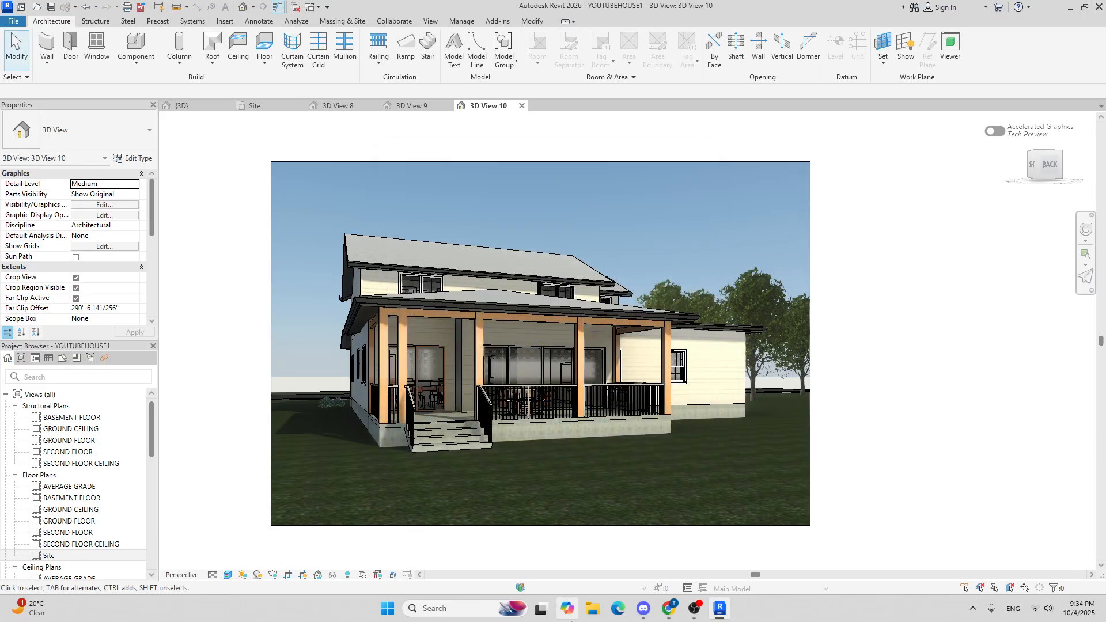
# Step: Open the exported YOUTUBEHOUSE1 image from the project folder to view it
pyautogui.click(592, 609)
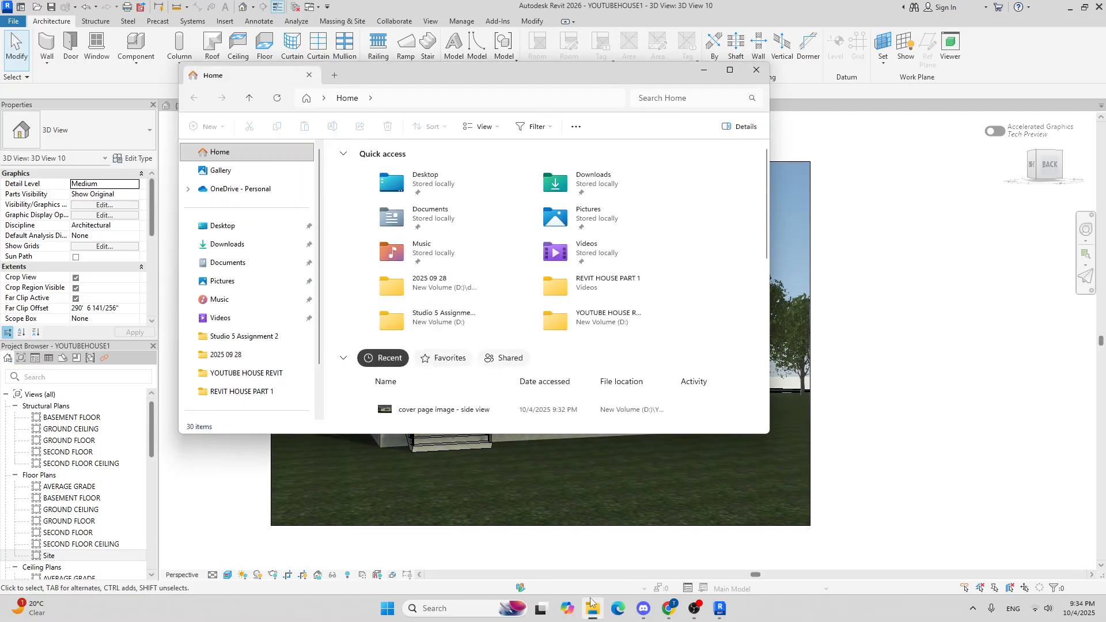
pyautogui.click(247, 376)
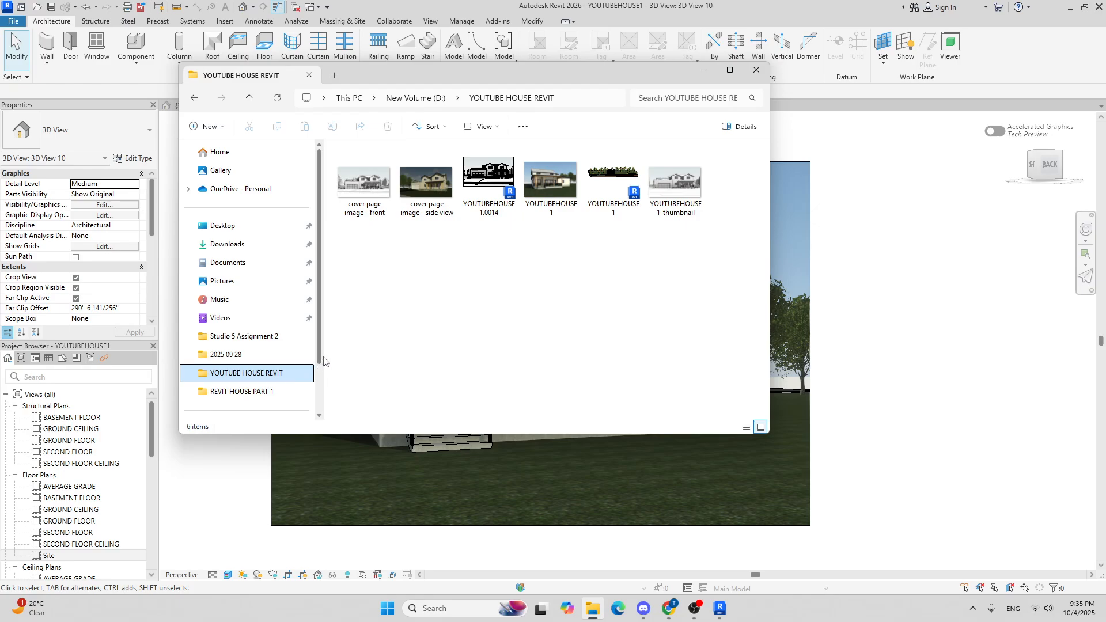
pyautogui.doubleClick(551, 187)
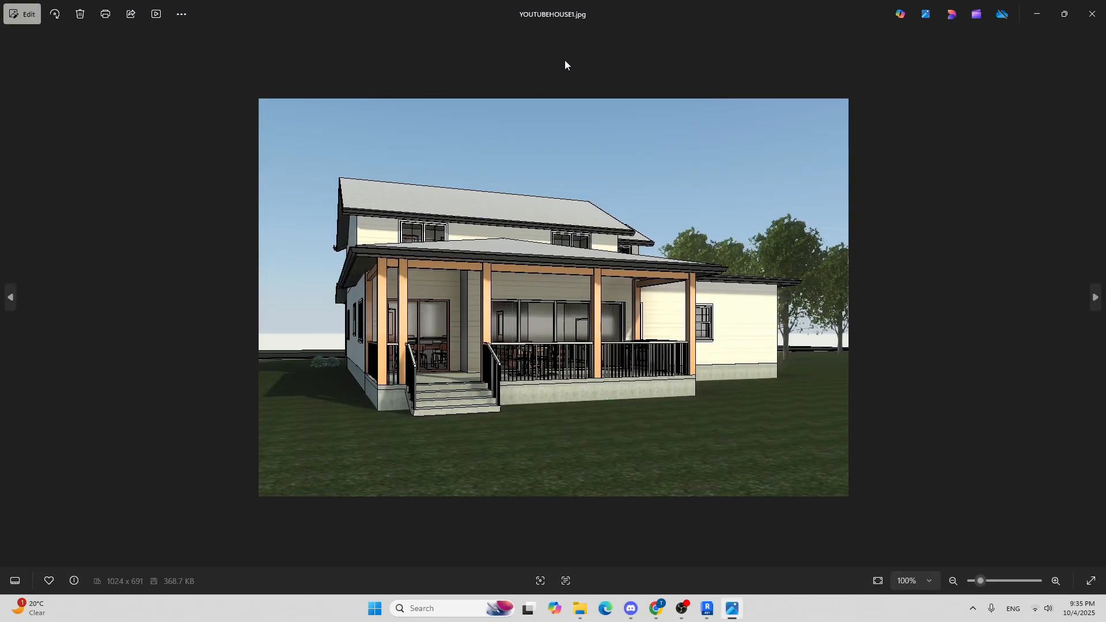
pyautogui.click(1093, 13)
# Step: Rename the exported image file to cover page image - rear
pyautogui.click(334, 128)
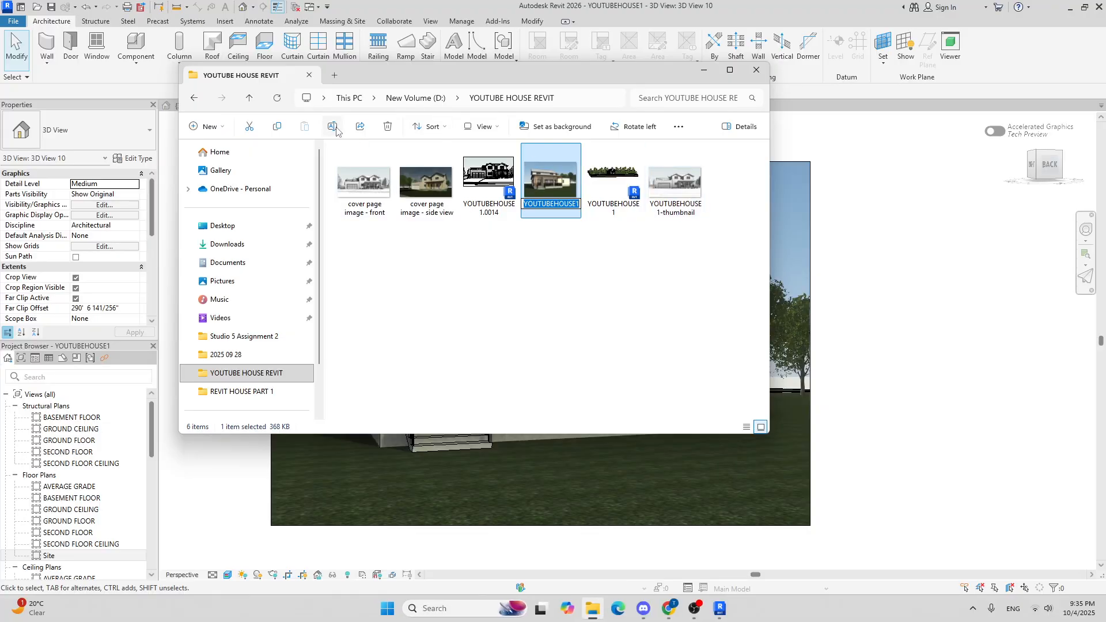
pyautogui.write('cover page image - rear')
pyautogui.click(411, 301)
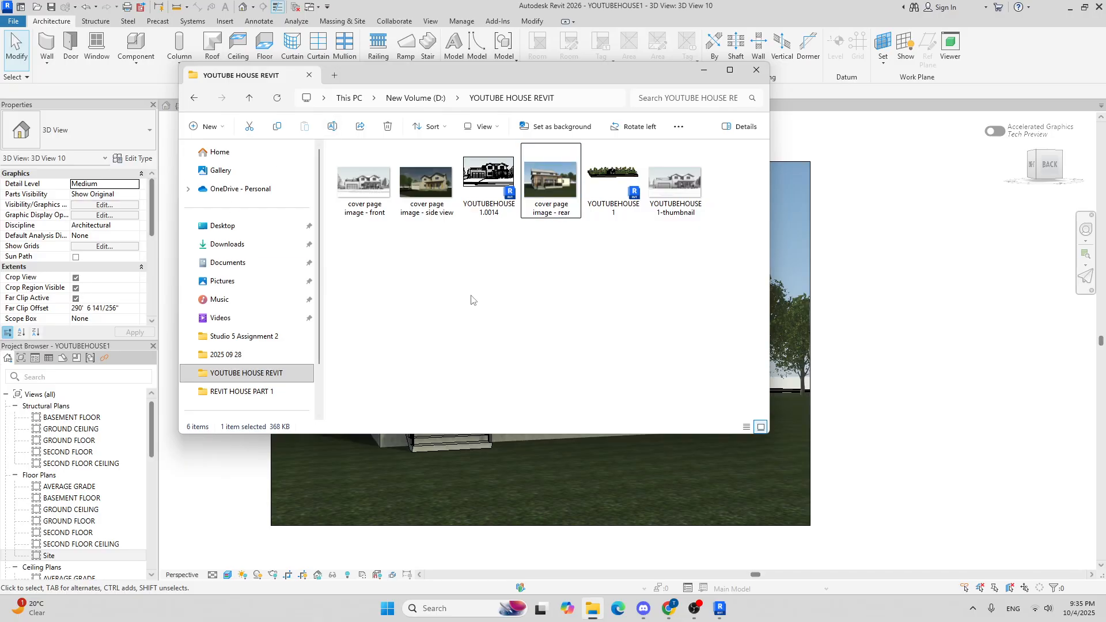
# Step: Reopen the YOUTUBE HOUSE REVIT folder to check the renamed cover page images
pyautogui.click(756, 72)
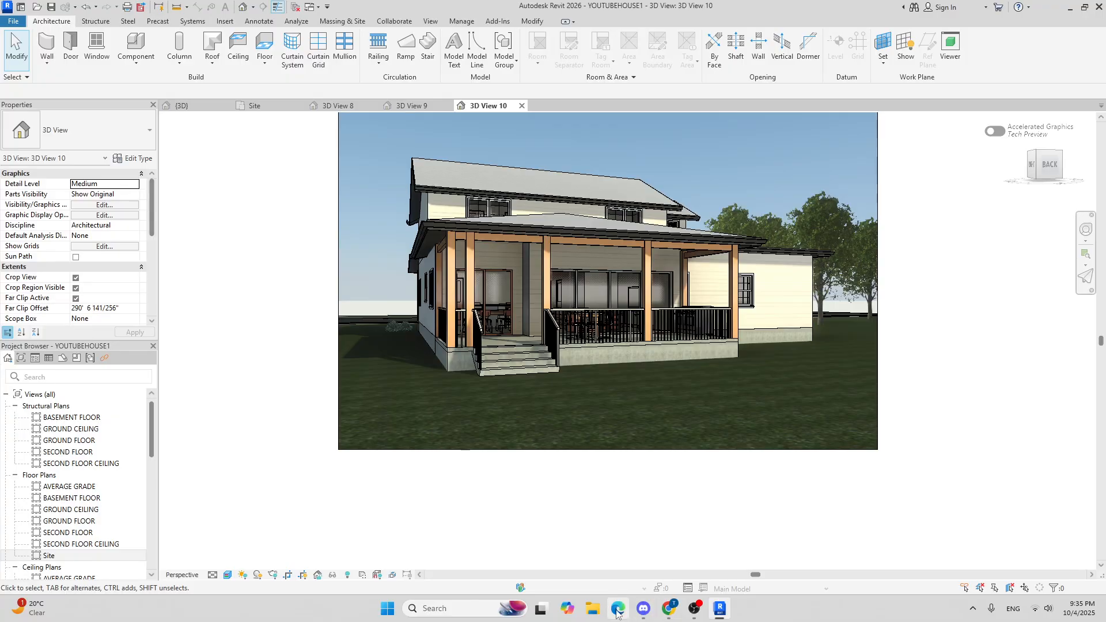
pyautogui.click(593, 608)
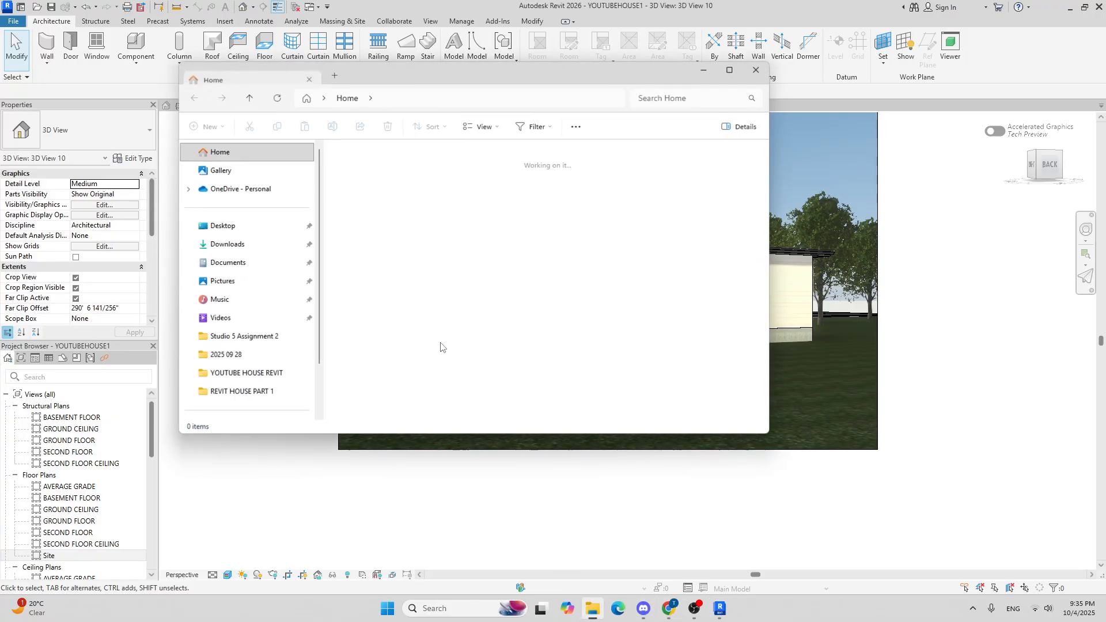
pyautogui.click(258, 373)
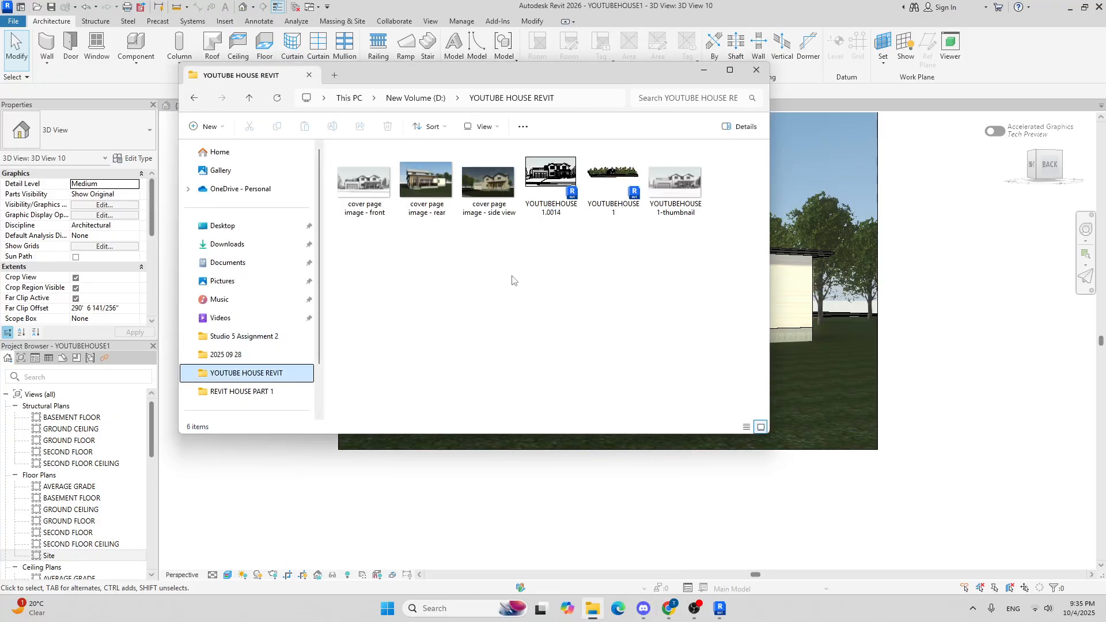
# Step: Open the cover page image - rear and inspect it at different zoom levels before closing the viewer
pyautogui.doubleClick(446, 194)
pyautogui.scroll(5, 553, 273)
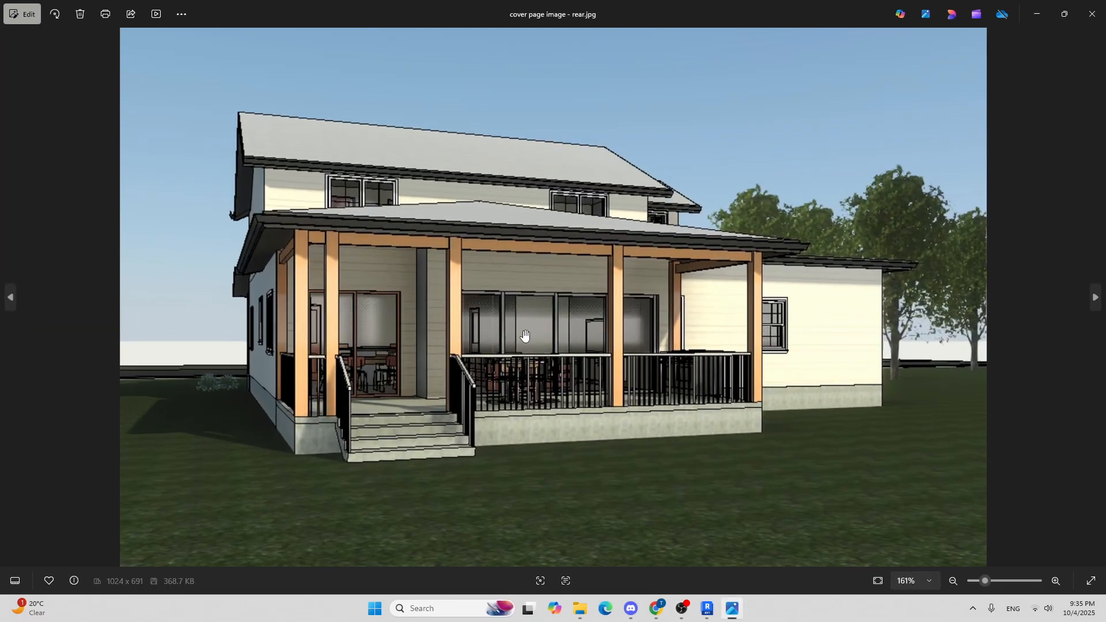
pyautogui.scroll(-5, 549, 310)
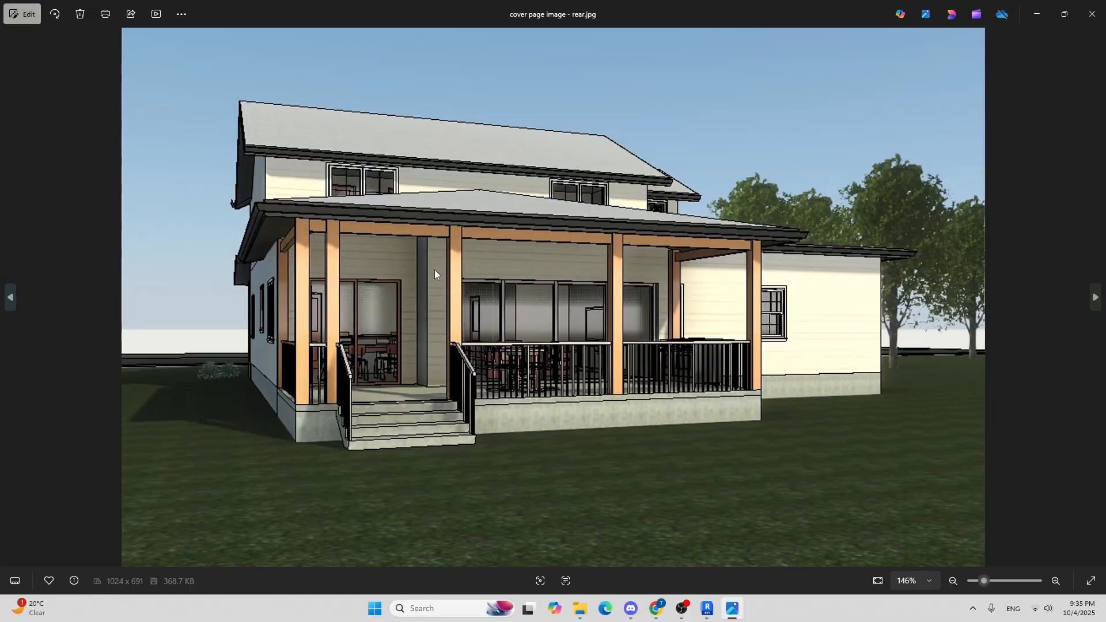
pyautogui.scroll(-2, 434, 268)
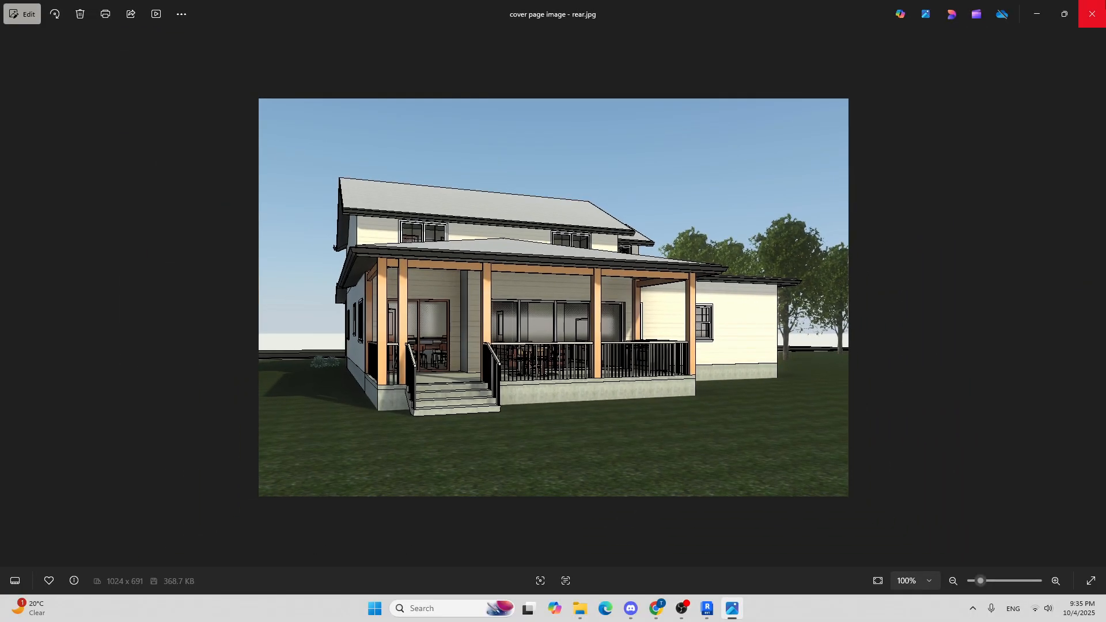
pyautogui.click(1092, 14)
# Step: Switch back to Revit and zoom around the rear porch in 3D View 10, cycling through the curtain wall and connected elements
pyautogui.click(719, 608)
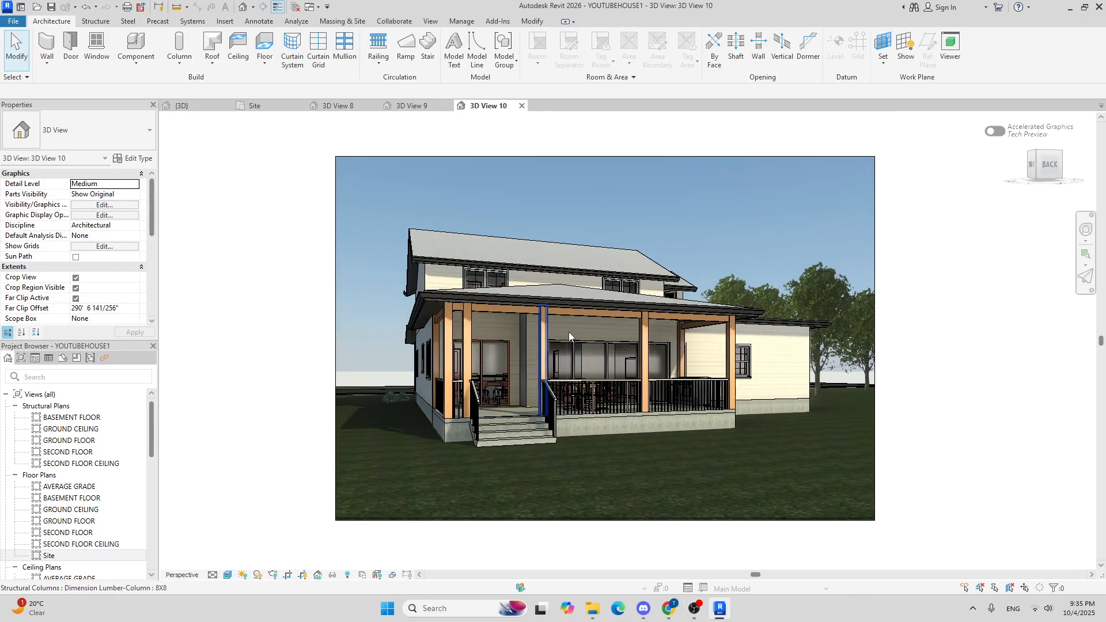
pyautogui.scroll(2, 725, 365)
pyautogui.scroll(4, 725, 365)
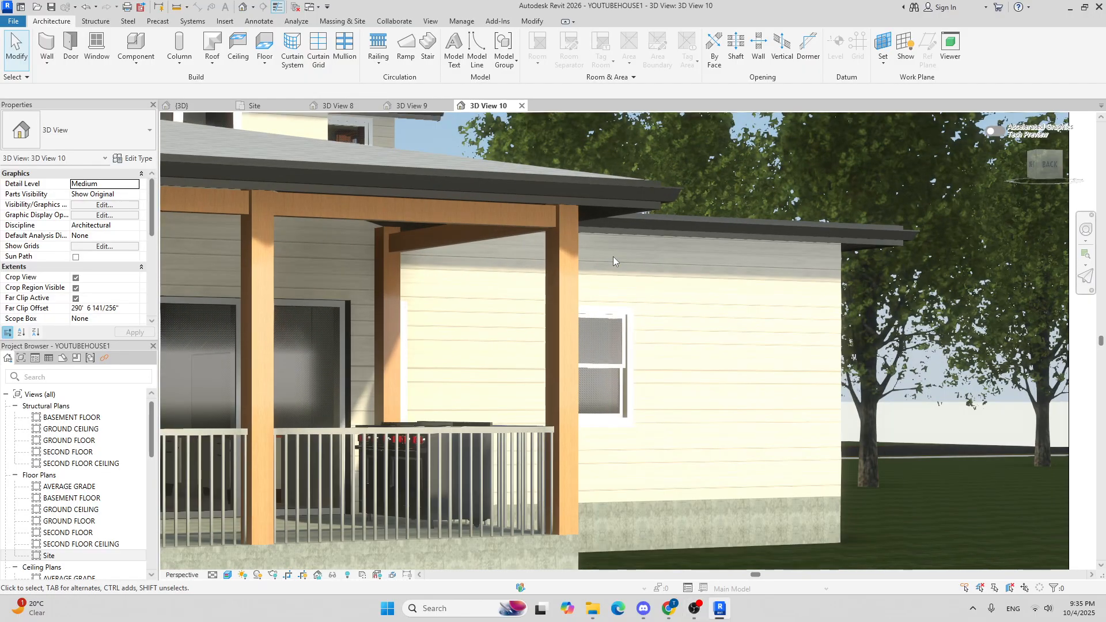
pyautogui.scroll(-5, 613, 257)
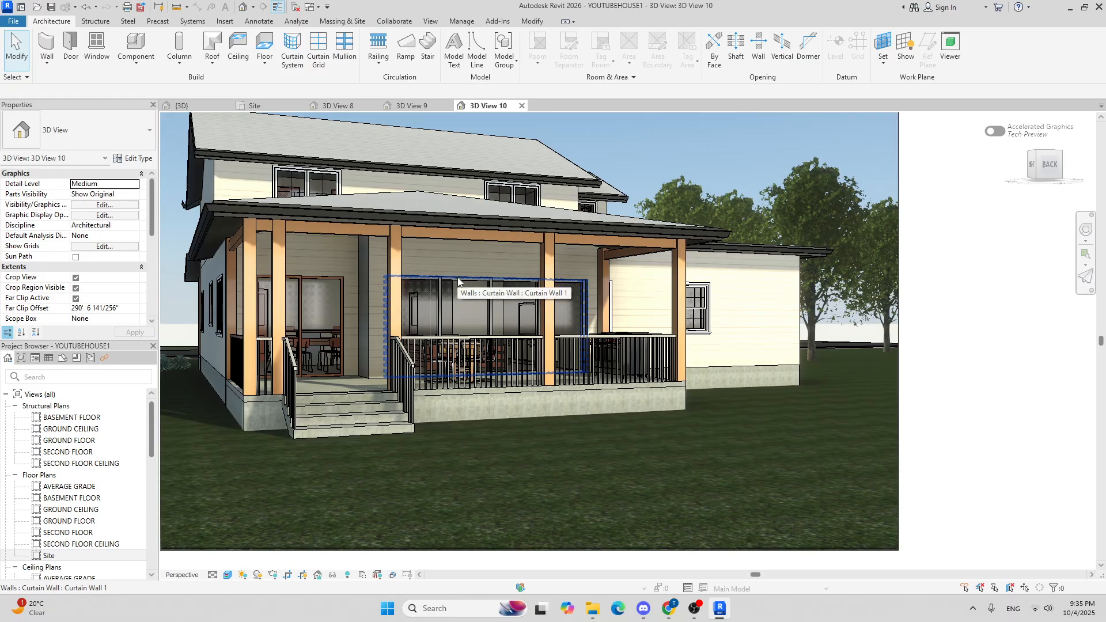
pyautogui.press('Tab')
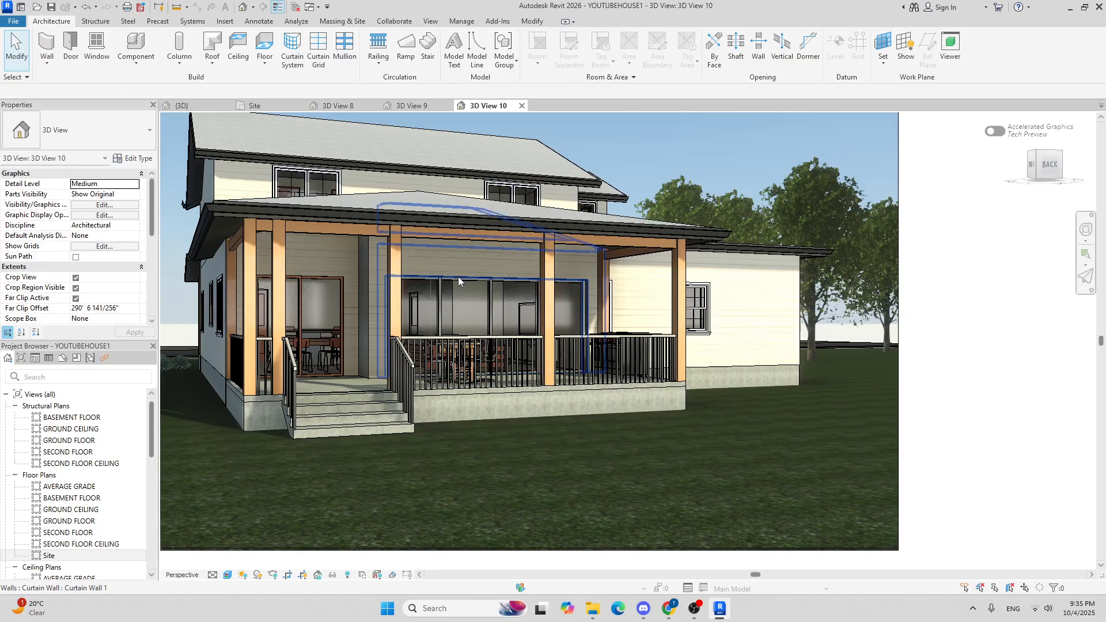